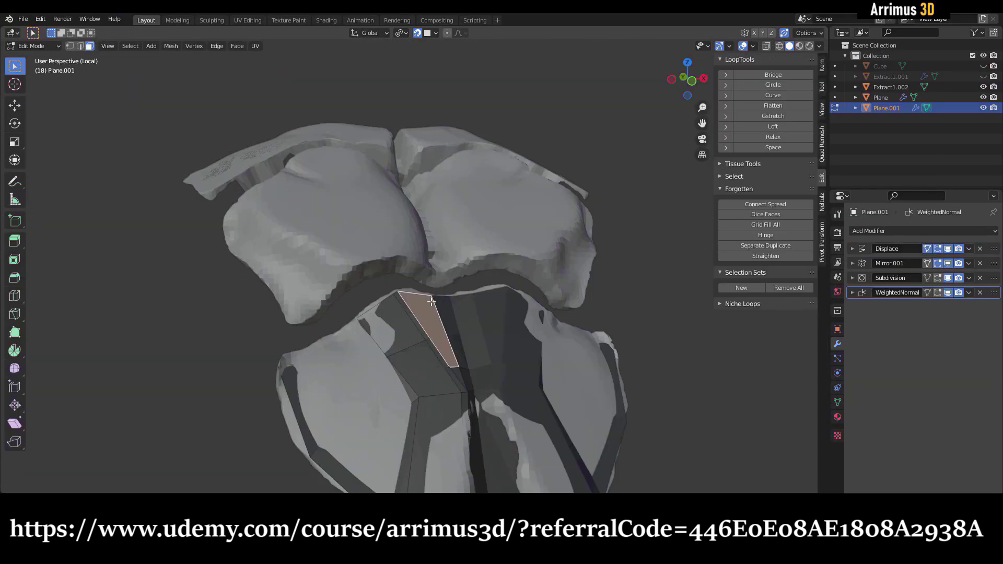
{"action": "key", "text": "g"}
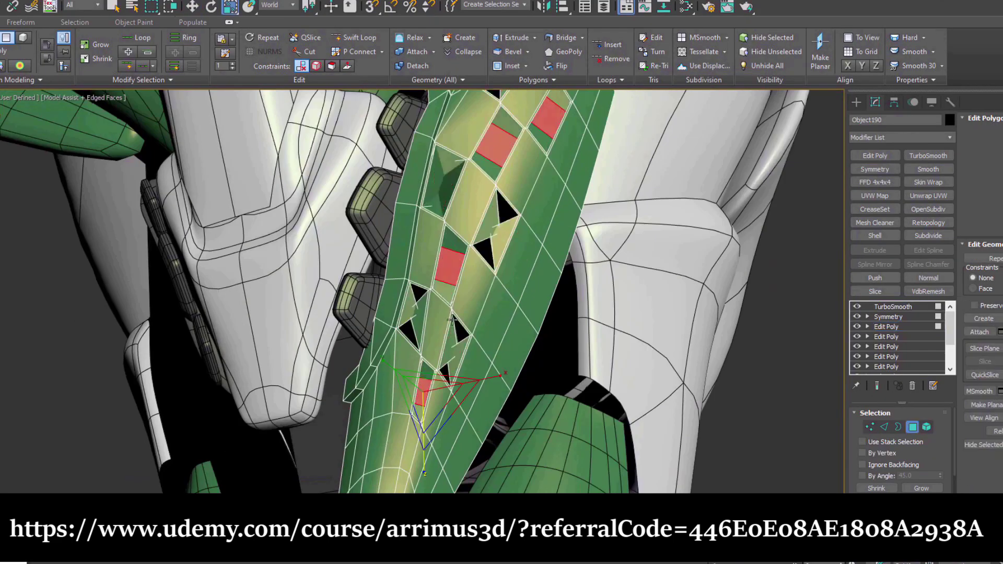
{"action": "left_click", "coordinate": [570, 52]}
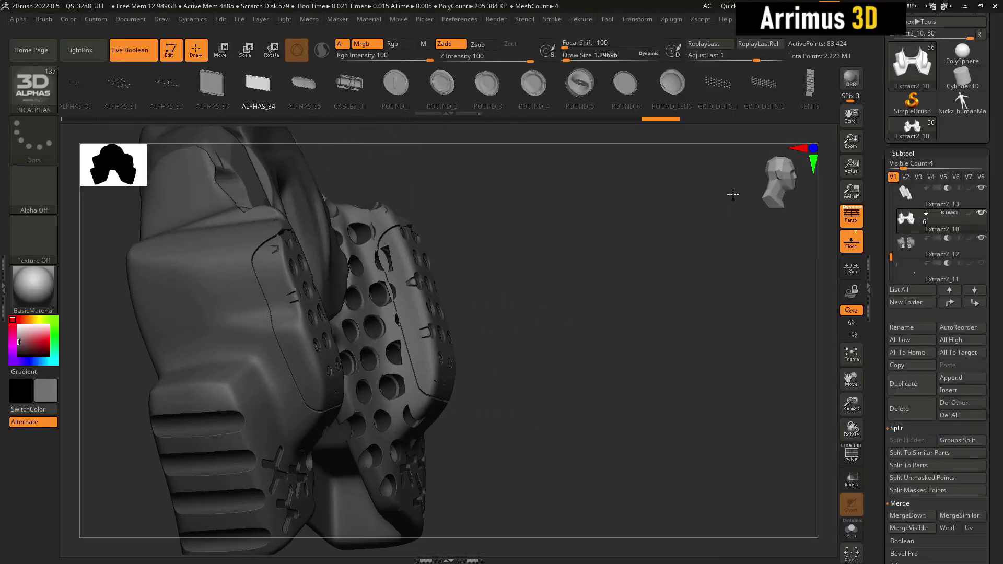
- Hide the Extract2_13 and Extract2_12 cutter subtools so only the uncut armor plates stay visible
{"action": "left_click_drag", "start_coordinate": [733, 195], "coordinate": [695, 233]}
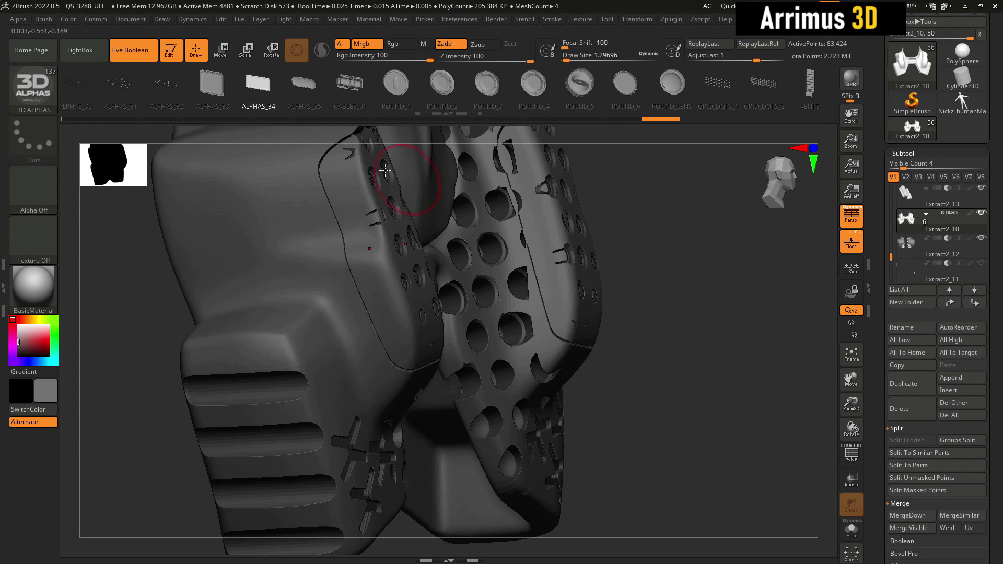
{"action": "key", "text": "shift+f"}
{"action": "key", "text": "shift+f"}
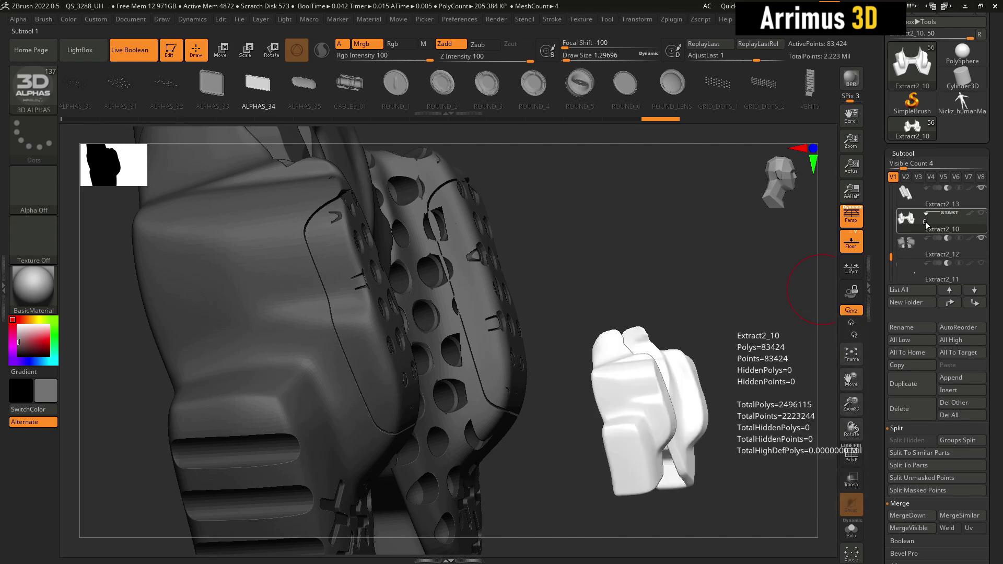
{"action": "left_click", "coordinate": [912, 192]}
{"action": "mouse_move", "coordinate": [639, 277]}
{"action": "left_mouse_down"}
{"action": "mouse_move", "coordinate": [628, 276]}
{"action": "mouse_move", "coordinate": [654, 274]}
{"action": "left_mouse_up"}
{"action": "left_click", "coordinate": [911, 225]}
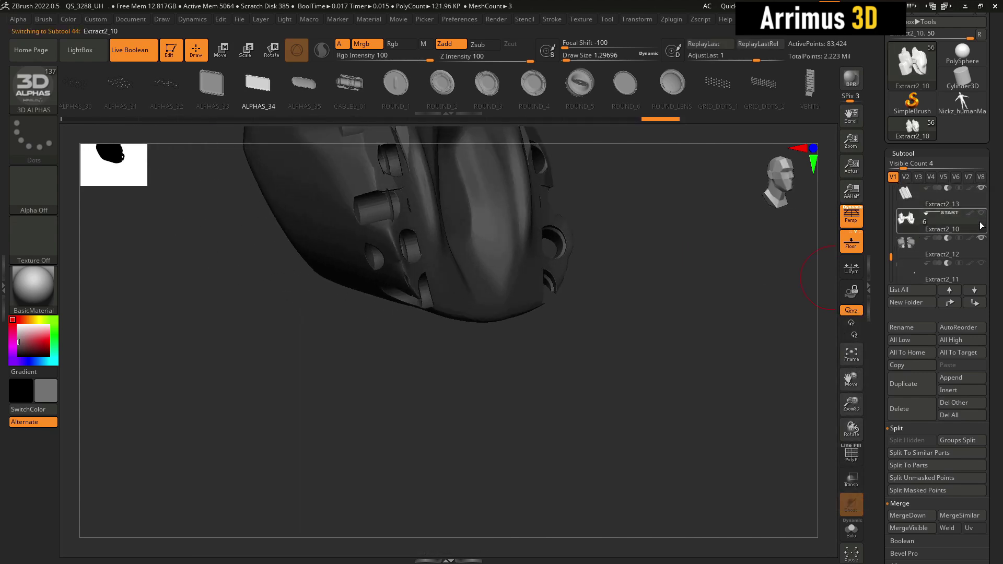
{"action": "left_click_drag", "start_coordinate": [718, 268], "coordinate": [679, 319]}
{"action": "left_click_drag", "start_coordinate": [697, 252], "coordinate": [691, 158]}
{"action": "left_click_drag", "start_coordinate": [716, 209], "coordinate": [656, 238]}
{"action": "left_click", "coordinate": [983, 189]}
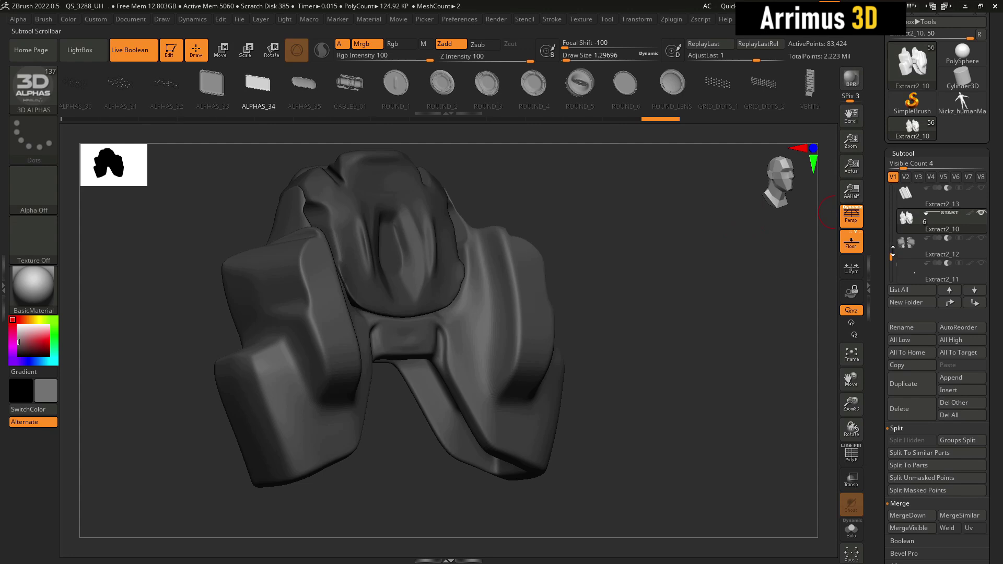
- Select the central Extract2_7 subtool and check its polygroups and wireframe
{"action": "left_click_drag", "start_coordinate": [892, 257], "coordinate": [890, 250]}
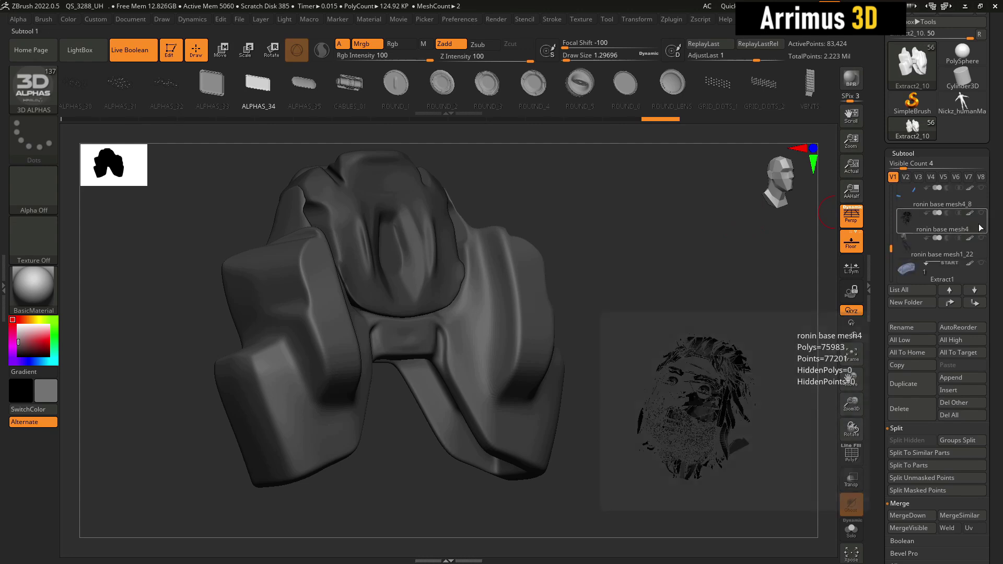
{"action": "key", "text": "shift+f"}
{"action": "left_click", "coordinate": [374, 226], "text": "alt"}
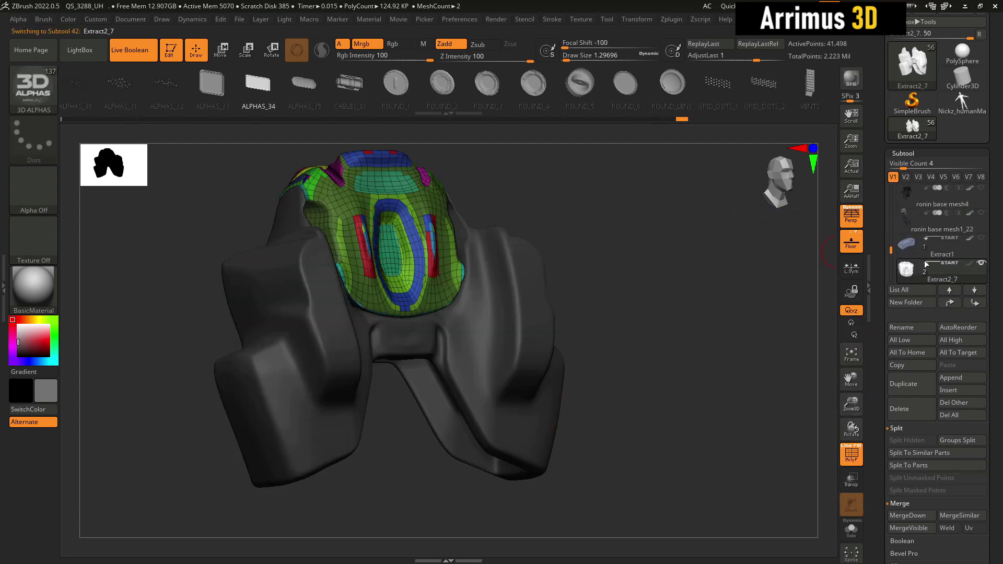
{"action": "key", "text": "shift+f"}
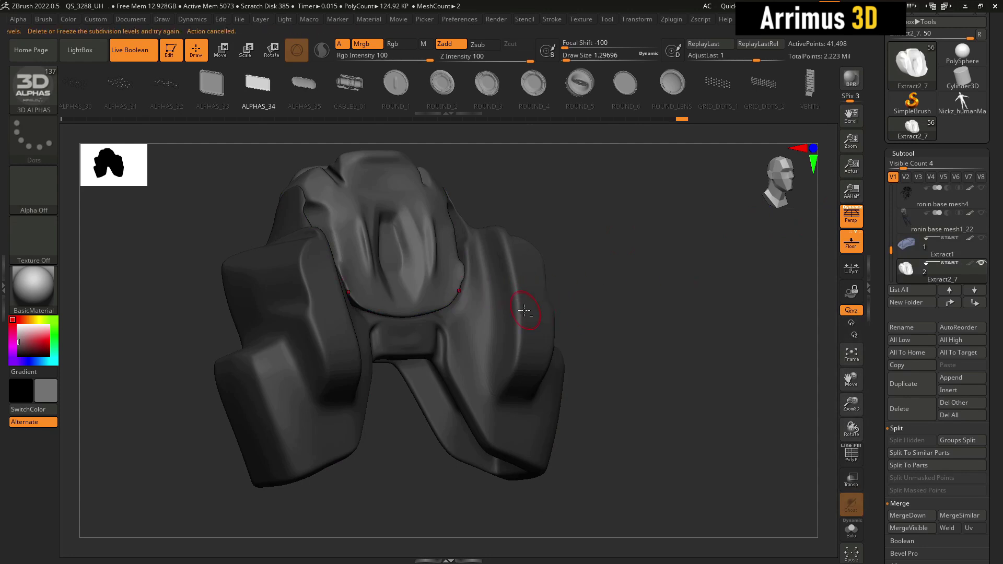
{"action": "key", "text": "shift+f"}
{"action": "key", "text": "shift+f"}
- Switch to the ClayBuildup brush, make Extract2_10 the active subtool and hide Extract2_7
{"action": "key", "text": "b"}
{"action": "key", "text": "c"}
{"action": "key", "text": "b"}
{"action": "left_click", "coordinate": [527, 306], "text": "alt"}
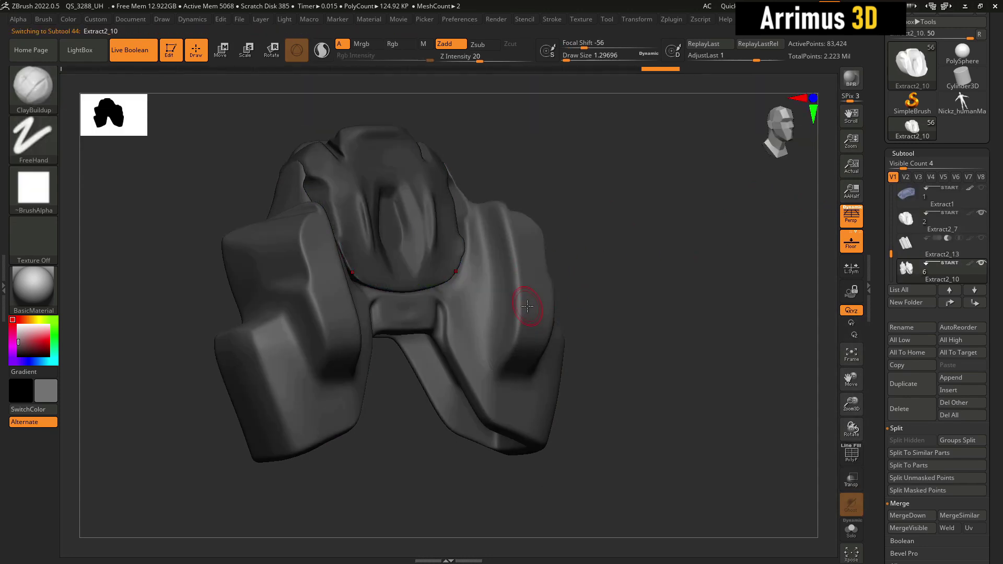
{"action": "left_click", "coordinate": [406, 224], "text": "alt"}
{"action": "key", "text": "shift"}
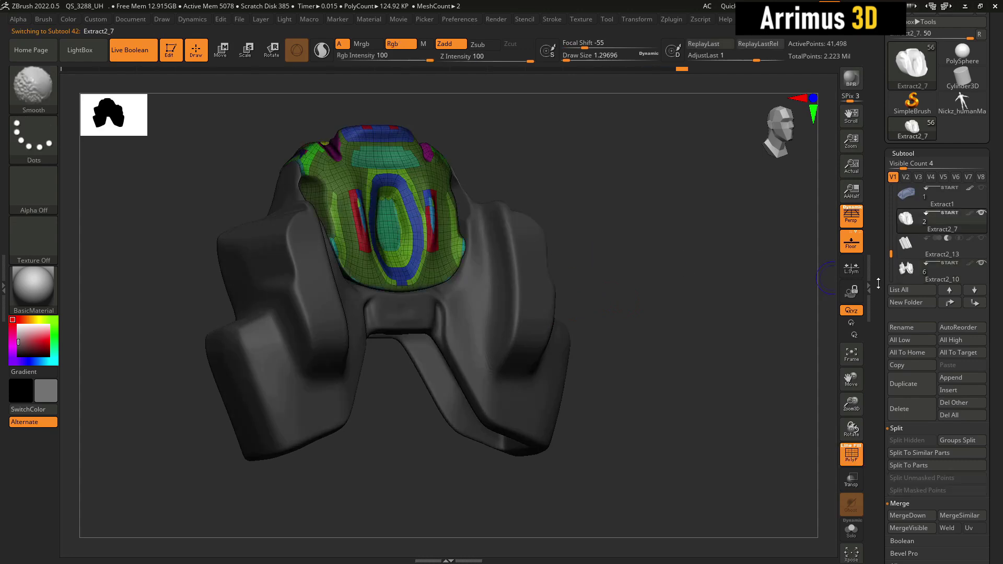
{"action": "left_click", "coordinate": [494, 282], "text": "alt"}
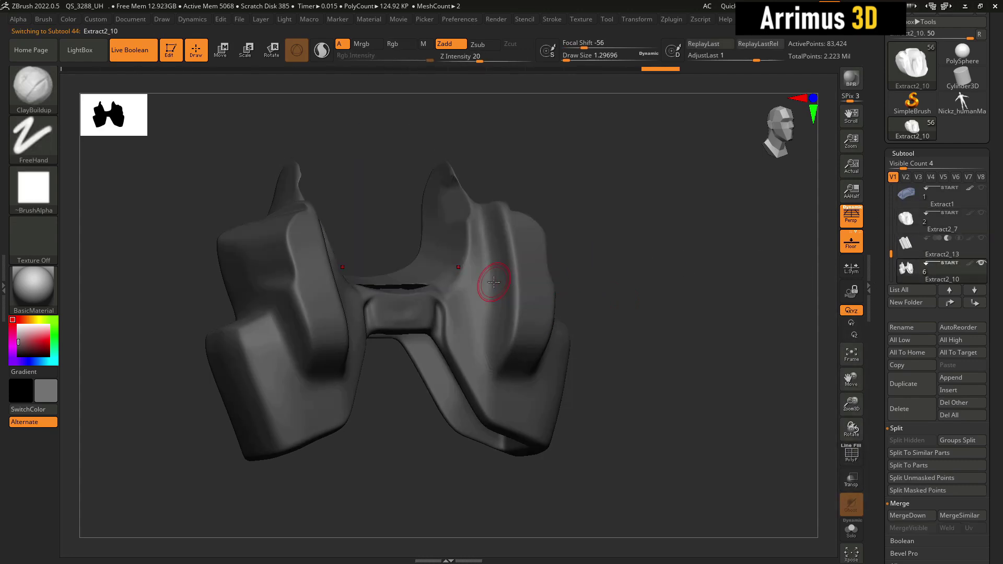
- Switch to the 3D ALPHAS insert mesh brush and choose the ALPHAS_33 rounded-square mesh
{"action": "key", "text": "shift+f"}
{"action": "key", "text": "shift+f"}
{"action": "mouse_move", "coordinate": [632, 282]}
{"action": "left_mouse_down"}
{"action": "mouse_move", "coordinate": [643, 360]}
{"action": "mouse_move", "coordinate": [651, 300]}
{"action": "left_mouse_up"}
{"action": "key", "text": "3"}
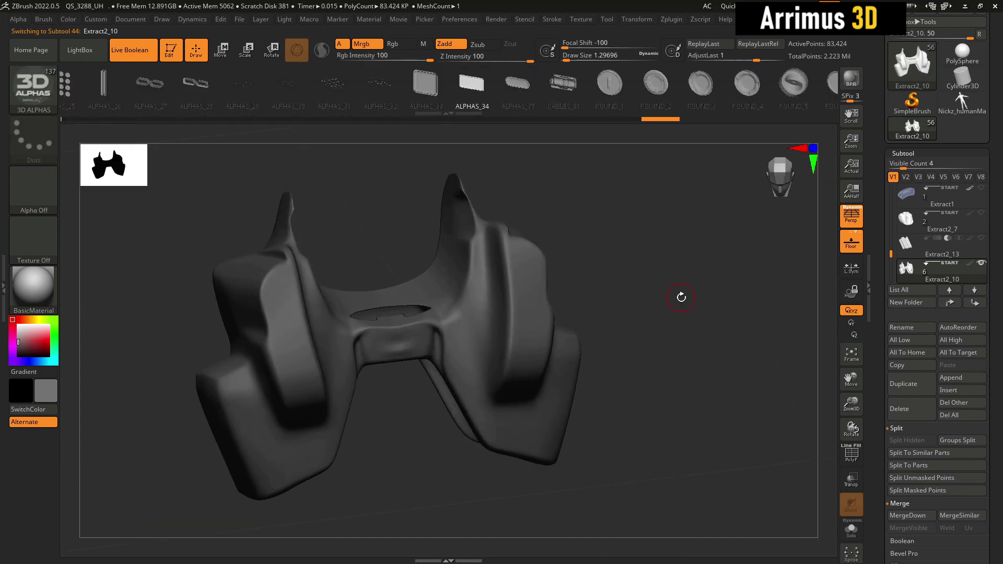
{"action": "left_click_drag", "start_coordinate": [650, 294], "coordinate": [718, 306]}
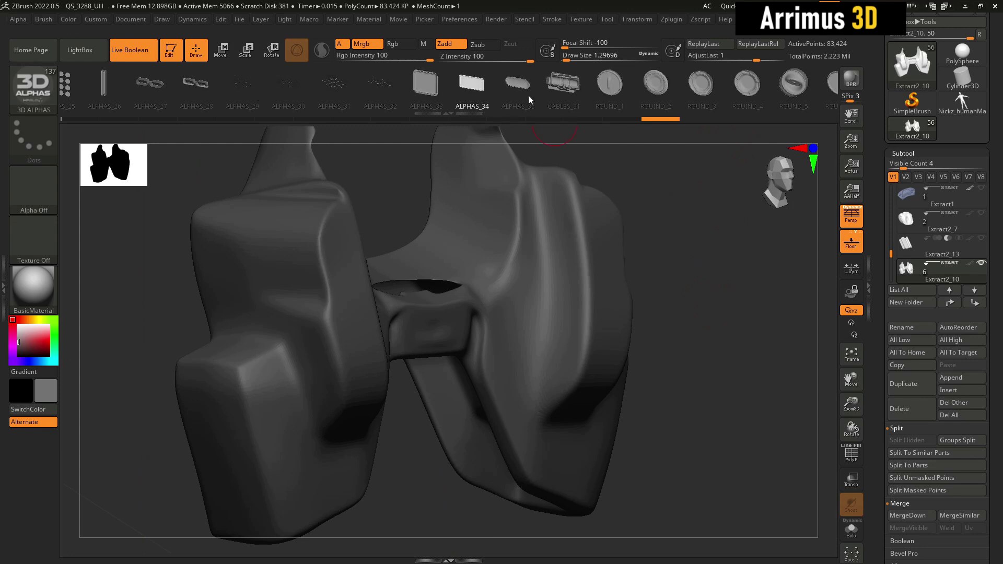
{"action": "left_click", "coordinate": [433, 94]}
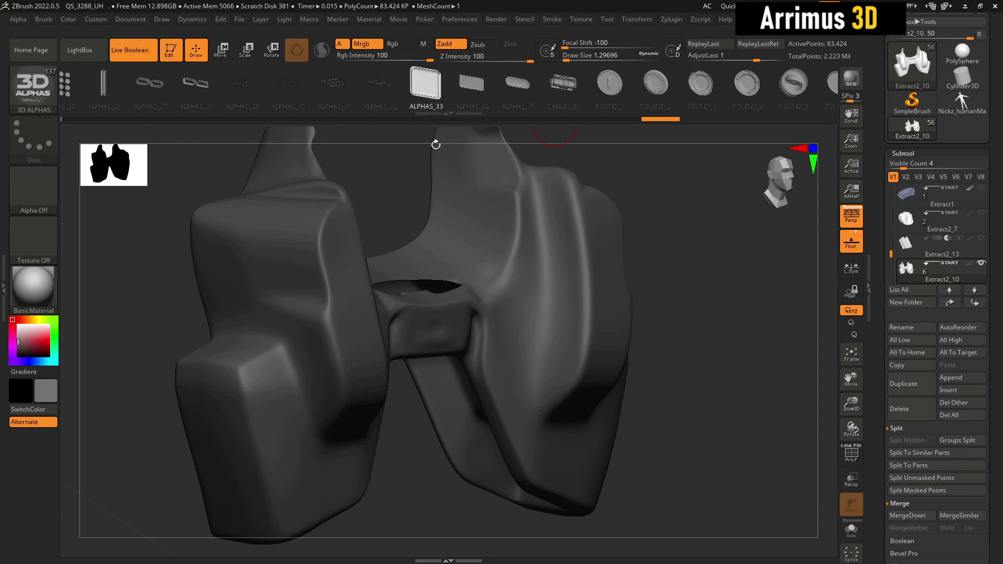
- Insert a small ALPHAS_33 mesh on the lower corner of the armor's side flap and split the unmasked points into a separate subtool
{"action": "left_click_drag", "start_coordinate": [719, 345], "coordinate": [804, 227], "text": "alt"}
{"action": "left_click_drag", "start_coordinate": [510, 388], "coordinate": [665, 377]}
{"action": "key", "text": "shift+f"}
{"action": "key", "text": "shift+f"}
{"action": "mouse_move", "coordinate": [459, 360]}
{"action": "left_mouse_down"}
{"action": "mouse_move", "coordinate": [483, 387]}
{"action": "mouse_move", "coordinate": [475, 399]}
{"action": "left_mouse_up"}
{"action": "mouse_move", "coordinate": [575, 437]}
{"action": "left_mouse_down"}
{"action": "mouse_move", "coordinate": [685, 434]}
{"action": "mouse_move", "coordinate": [625, 431]}
{"action": "mouse_move", "coordinate": [616, 460]}
{"action": "mouse_move", "coordinate": [645, 394]}
{"action": "left_mouse_up"}
{"action": "right_click", "coordinate": [645, 381]}
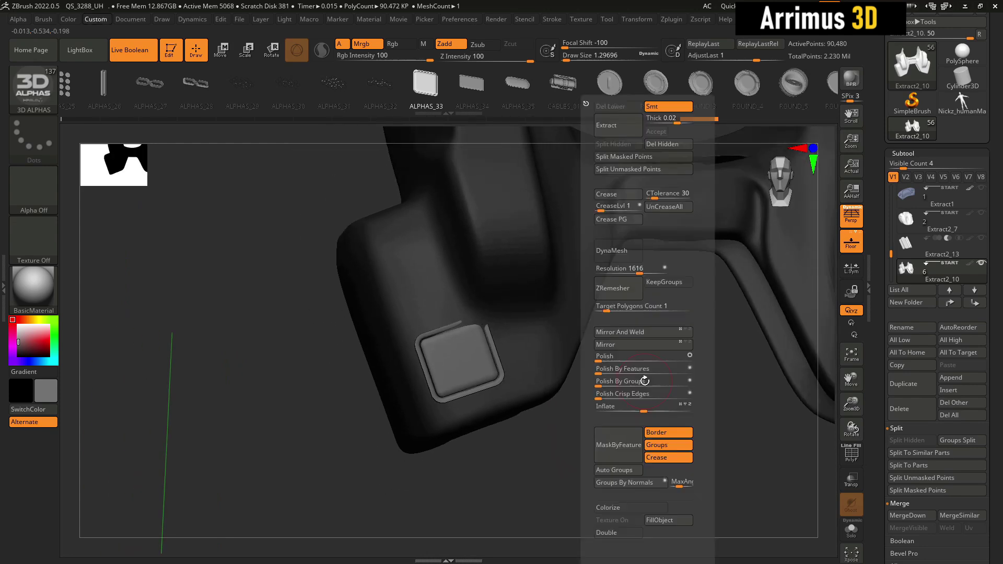
{"action": "left_click", "coordinate": [669, 169]}
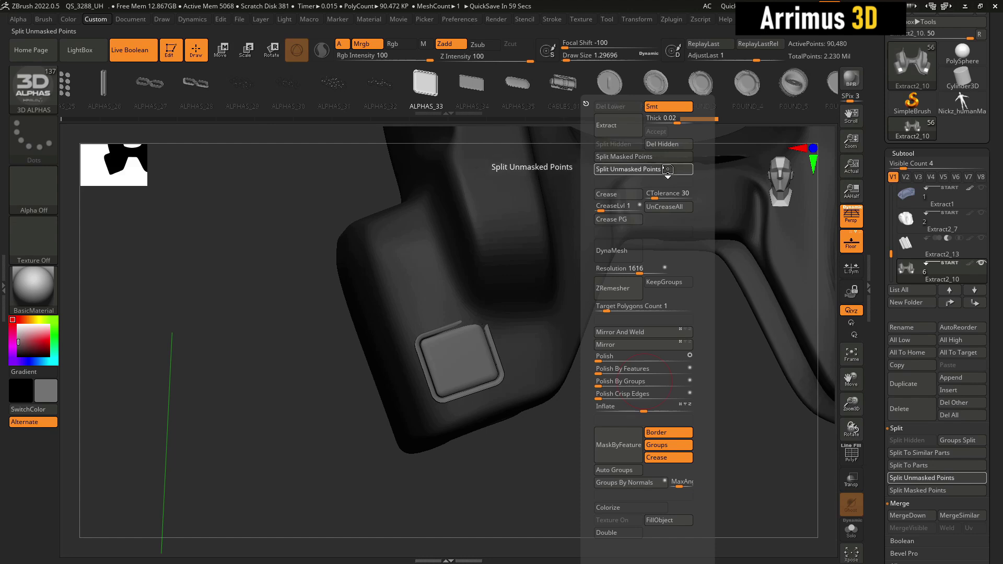
- Set the split-off Extract2_14 subtool to Boolean subtraction so it cuts into Extract2_10
{"action": "left_click_drag", "start_coordinate": [888, 252], "coordinate": [890, 258]}
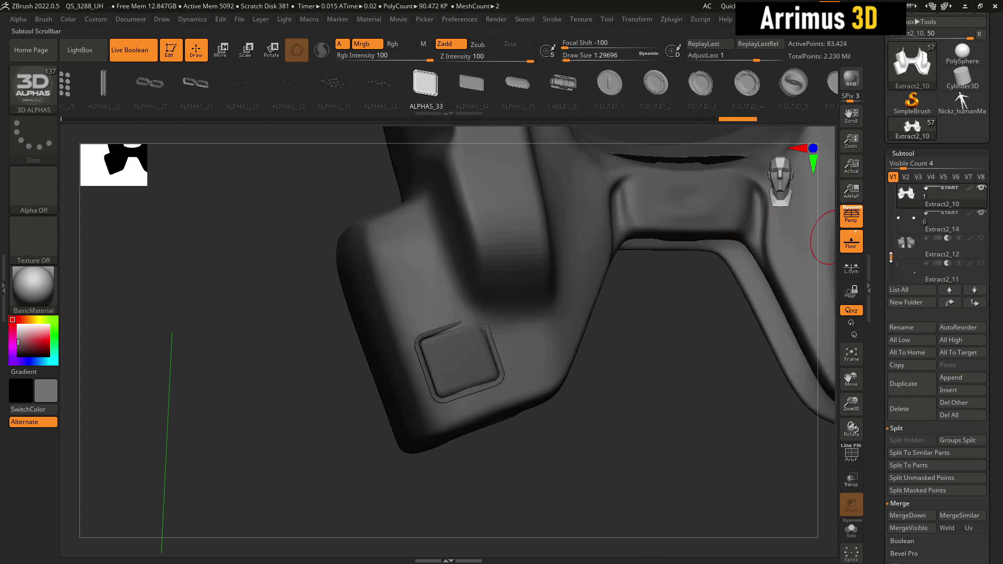
{"action": "left_click", "coordinate": [927, 214]}
{"action": "left_click", "coordinate": [948, 214]}
{"action": "left_click_drag", "start_coordinate": [627, 388], "coordinate": [615, 488]}
{"action": "key", "text": "shift+f"}
{"action": "key", "text": "shift+f"}
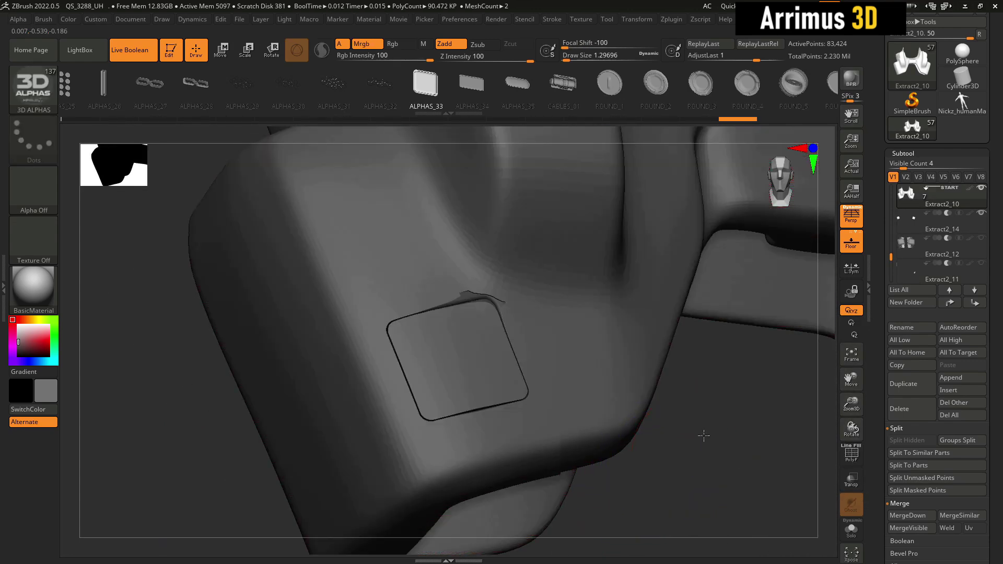
- Split Extract2_14 into similar parts and make the lower resulting subtool a Start group
{"action": "left_click", "coordinate": [907, 222]}
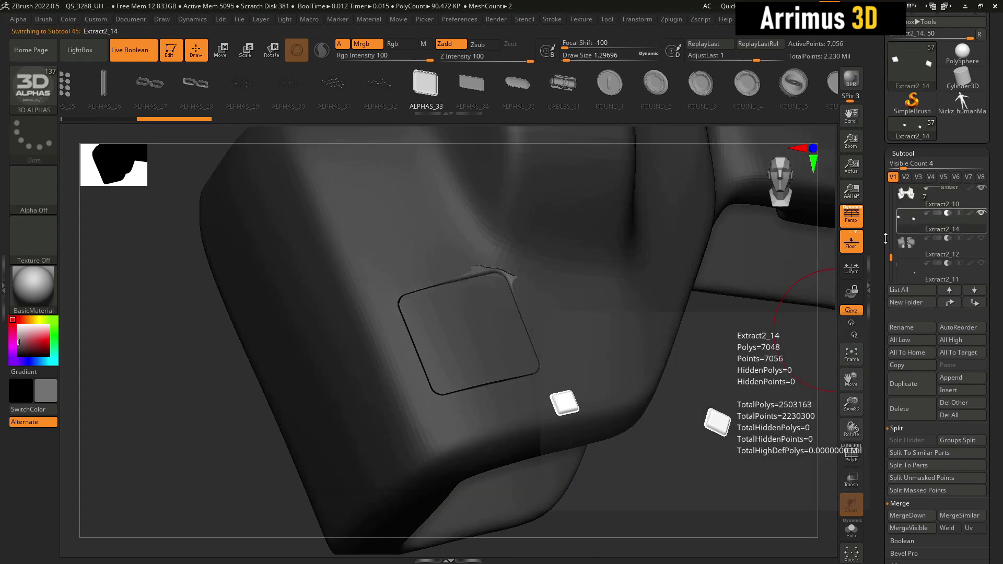
{"action": "left_click", "coordinate": [958, 453]}
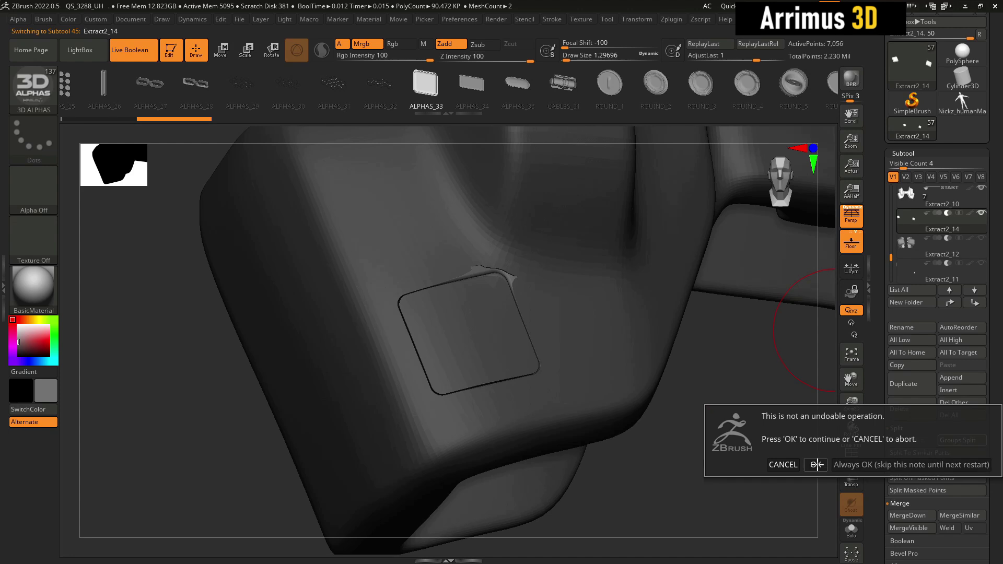
{"action": "left_click", "coordinate": [817, 465]}
{"action": "mouse_move", "coordinate": [910, 246]}
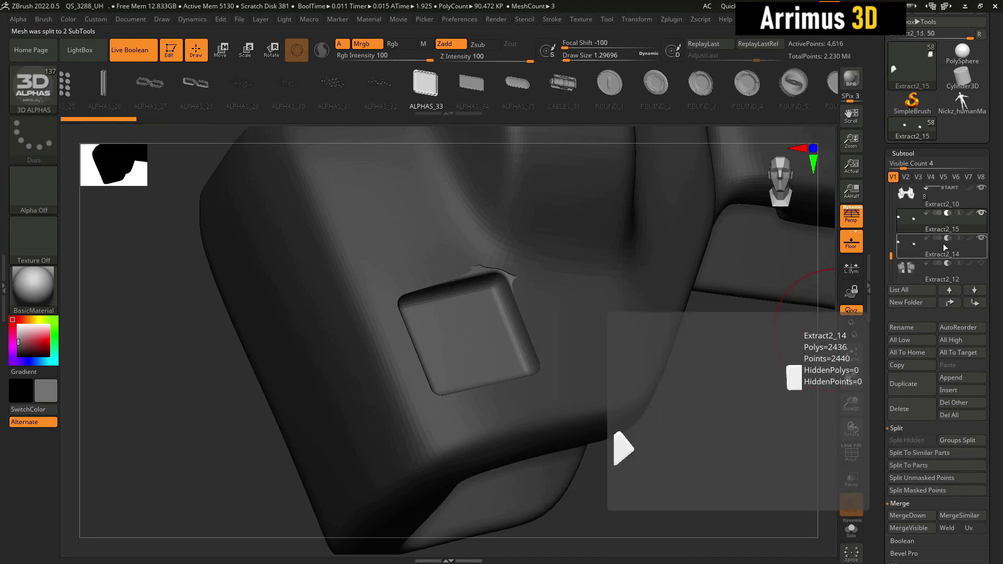
{"action": "left_click", "coordinate": [929, 239]}
{"action": "left_click_drag", "start_coordinate": [779, 351], "coordinate": [718, 414]}
{"action": "left_click_drag", "start_coordinate": [712, 374], "coordinate": [728, 376]}
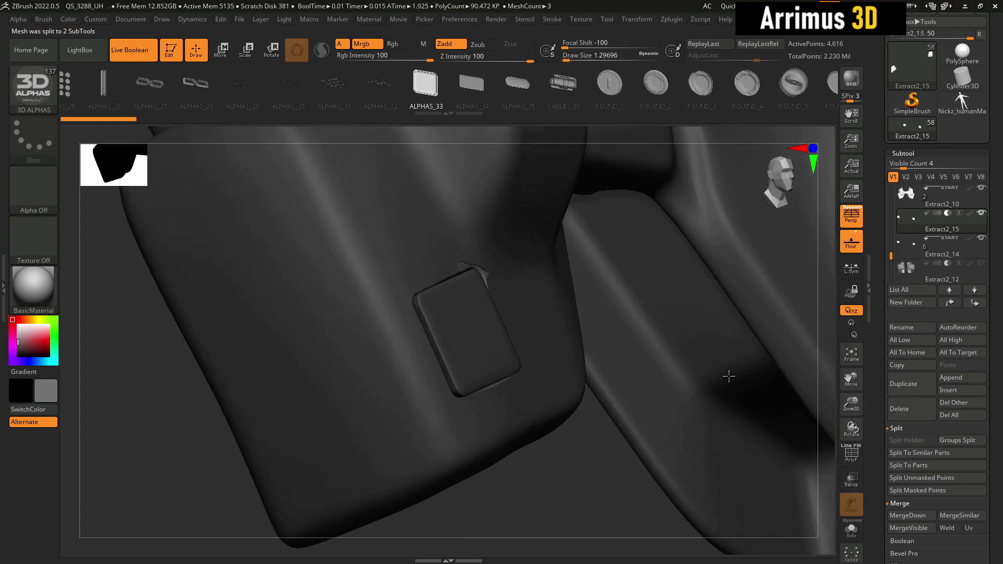
- Try different Boolean modes on the Extract2_14 part, delete the inserted square subtools and make Extract2_10 active
{"action": "left_click", "coordinate": [907, 253]}
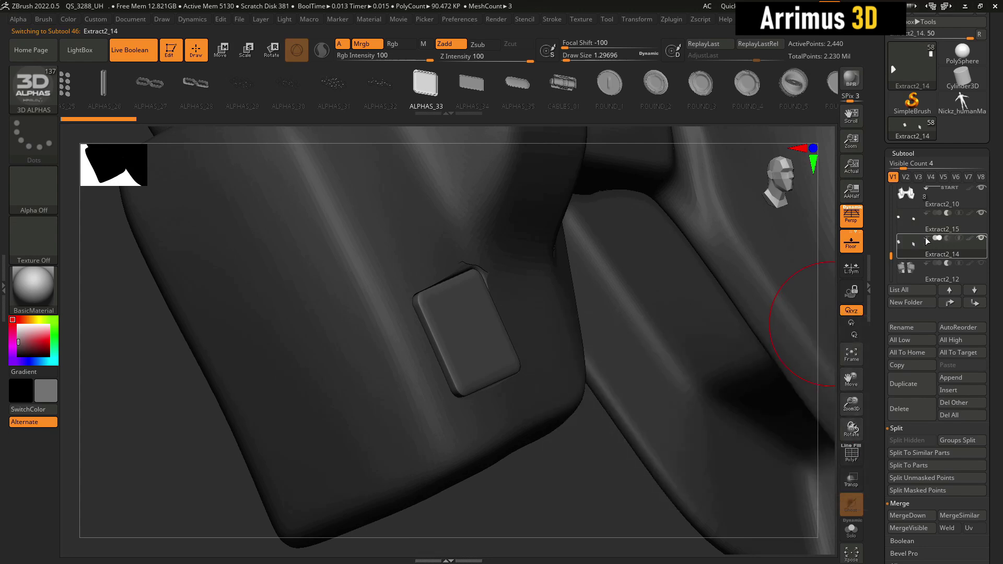
{"action": "mouse_move", "coordinate": [588, 479]}
{"action": "left_mouse_down"}
{"action": "mouse_move", "coordinate": [571, 478]}
{"action": "mouse_move", "coordinate": [581, 480]}
{"action": "left_mouse_up"}
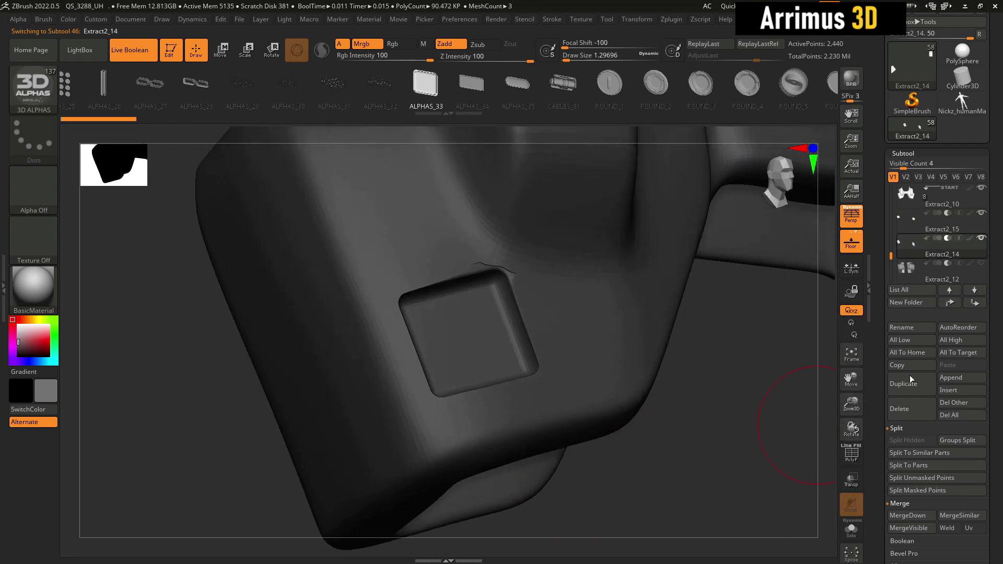
{"action": "left_click", "coordinate": [910, 409]}
{"action": "left_click", "coordinate": [914, 226]}
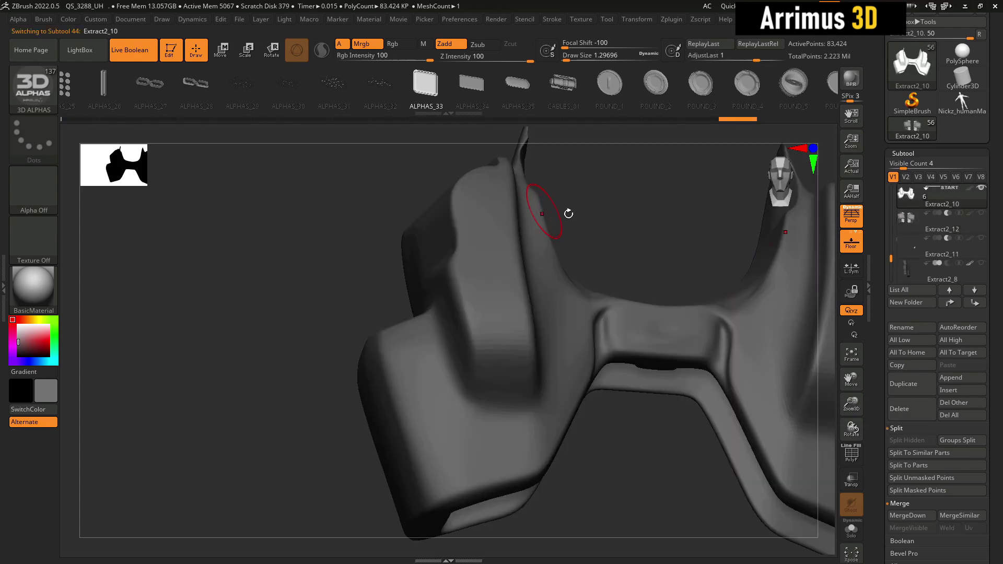
- Insert a large ALPHAS_33 mesh over the armor's upper side block and split the unmasked points into a separate subtool
{"action": "left_click_drag", "start_coordinate": [569, 213], "coordinate": [520, 132]}
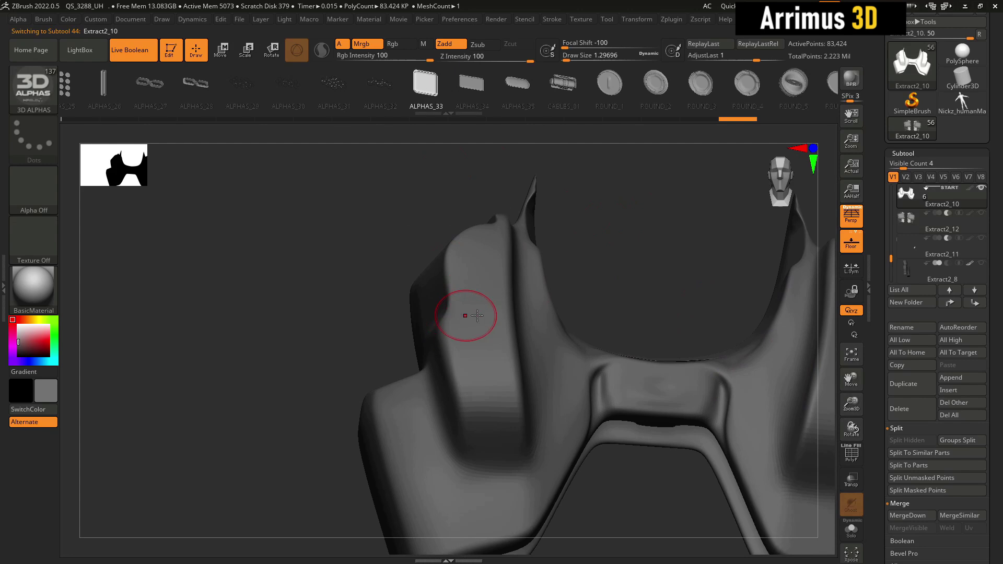
{"action": "left_click_drag", "start_coordinate": [474, 338], "coordinate": [477, 448]}
{"action": "left_click_drag", "start_coordinate": [632, 264], "coordinate": [649, 252]}
{"action": "key", "text": "space"}
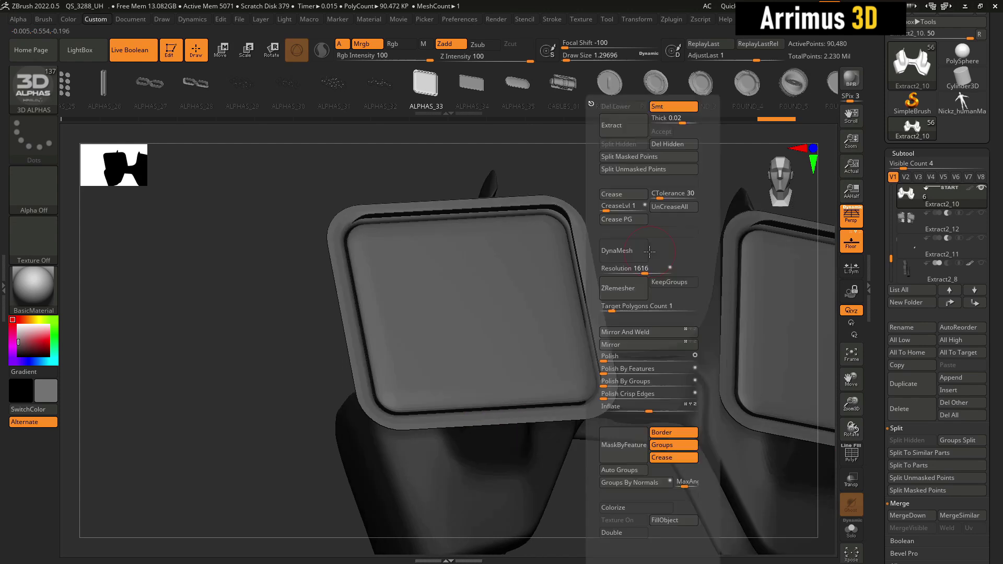
{"action": "left_click", "coordinate": [635, 170]}
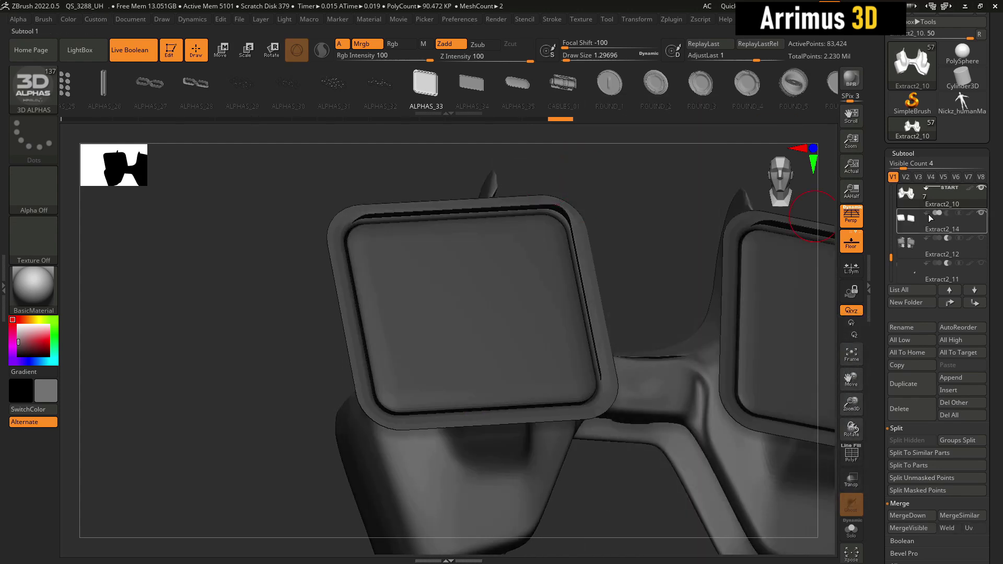
- Set the new Extract2_14 subtool to Boolean subtraction and check the panel lines it cuts into the side blocks
{"action": "left_click", "coordinate": [947, 213]}
{"action": "left_click_drag", "start_coordinate": [613, 246], "coordinate": [665, 298]}
{"action": "mouse_move", "coordinate": [739, 239]}
{"action": "left_mouse_down"}
{"action": "mouse_move", "coordinate": [689, 258]}
{"action": "mouse_move", "coordinate": [743, 248]}
{"action": "left_mouse_up"}
{"action": "key", "text": "shift+f"}
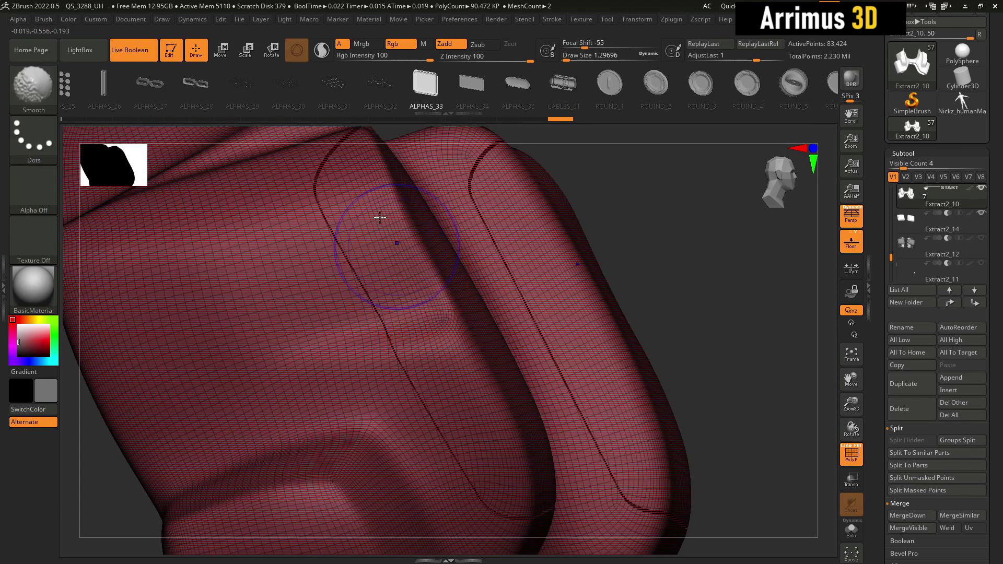
{"action": "key", "text": "shift+f"}
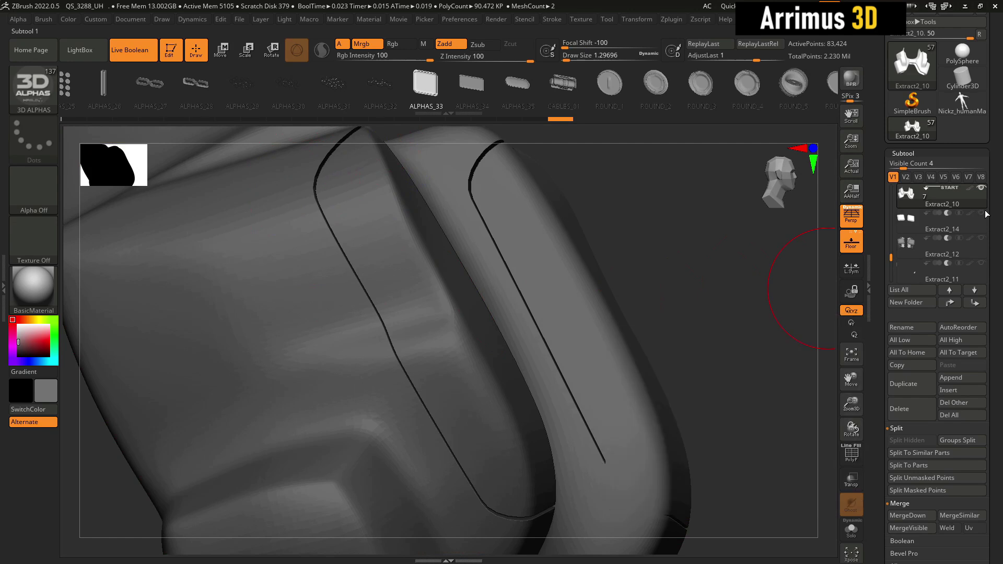
{"action": "left_click_drag", "start_coordinate": [708, 258], "coordinate": [764, 202]}
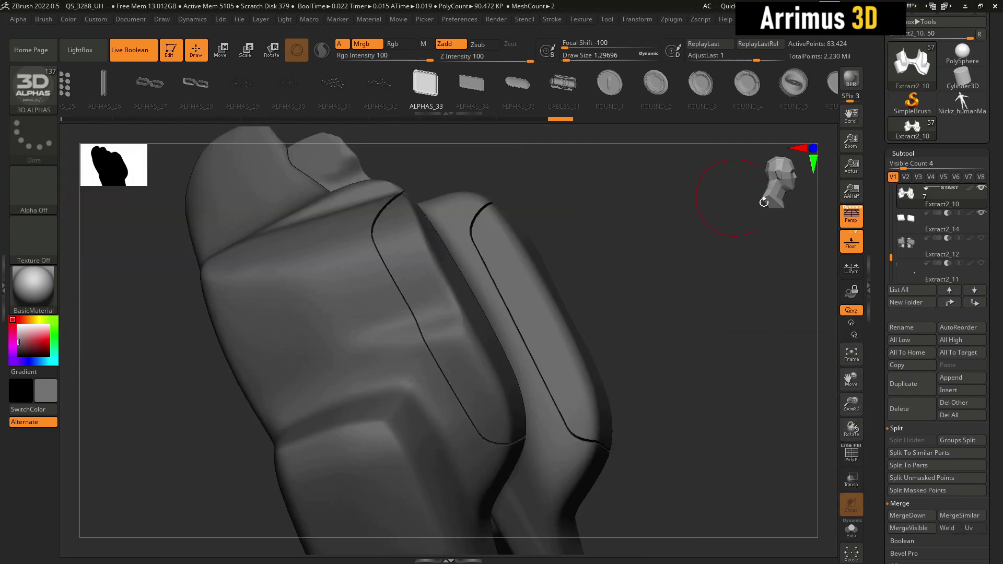
- Select the Extract2_14 cutter and insert additional ALPHAS_33 meshes over the side block to add more panel cuts
{"action": "left_click", "coordinate": [908, 224]}
{"action": "left_click_drag", "start_coordinate": [726, 268], "coordinate": [484, 295]}
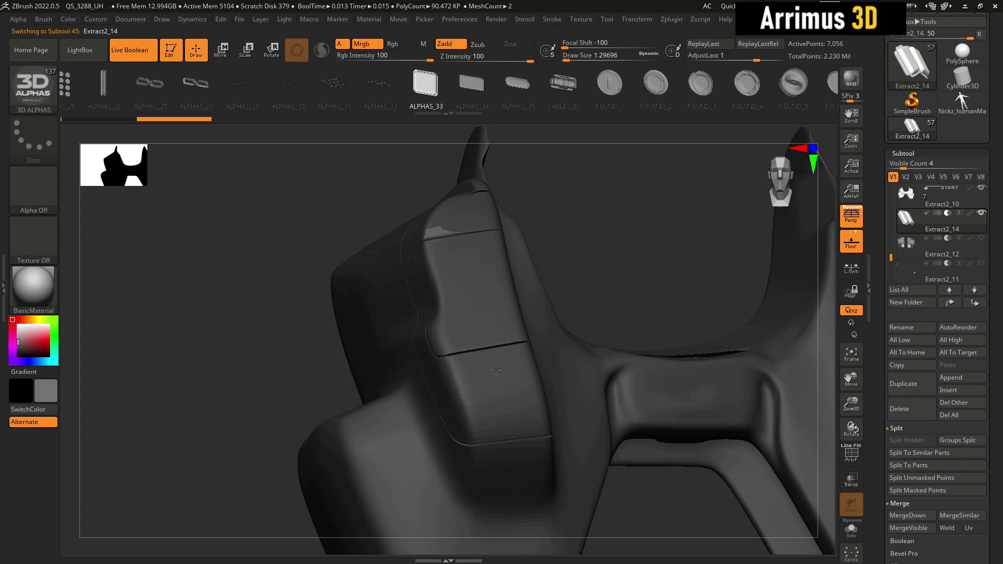
{"action": "left_click_drag", "start_coordinate": [496, 370], "coordinate": [499, 285]}
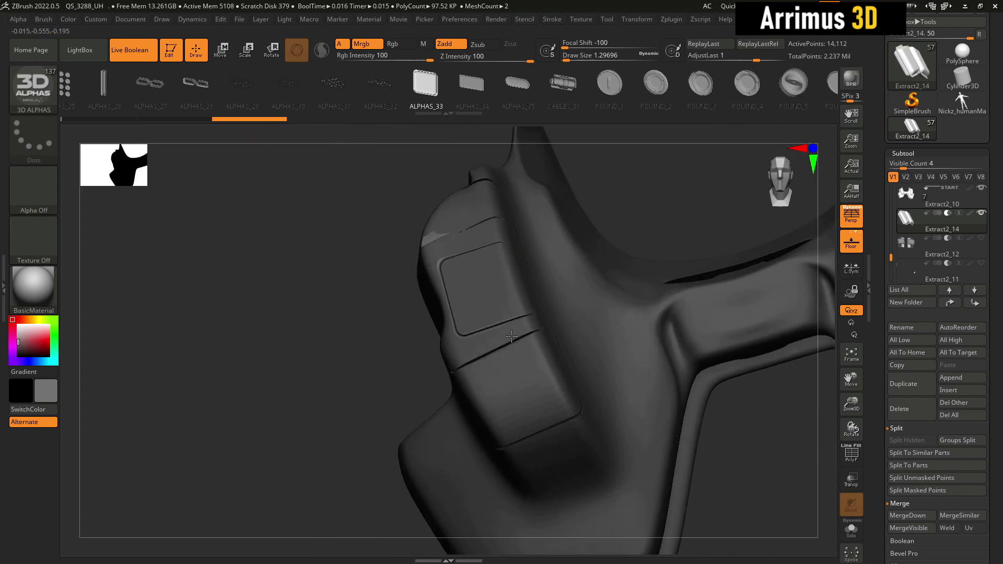
{"action": "left_click_drag", "start_coordinate": [318, 317], "coordinate": [336, 307]}
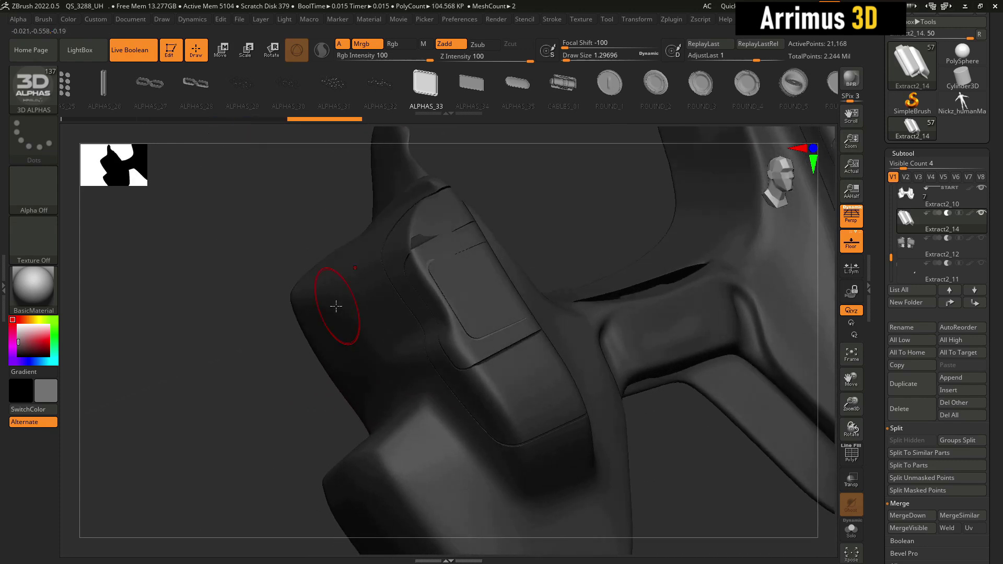
- Undo the last ALPHAS_33 insert on the upper side block and try another placement of the mesh
{"action": "key", "text": "ctrl+z"}
{"action": "left_click_drag", "start_coordinate": [669, 482], "coordinate": [672, 450]}
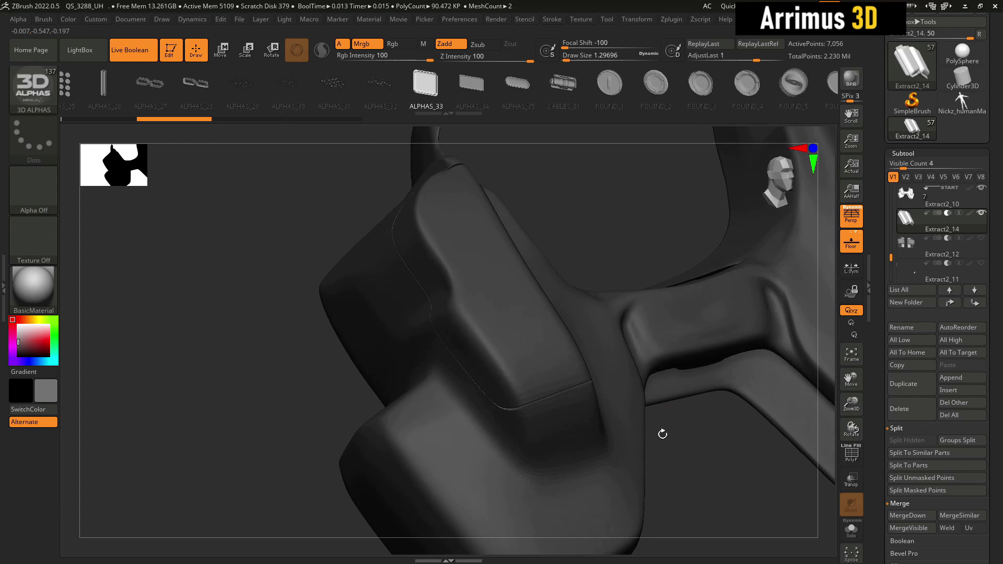
{"action": "left_click_drag", "start_coordinate": [545, 363], "coordinate": [546, 362]}
{"action": "left_click_drag", "start_coordinate": [598, 257], "coordinate": [650, 219]}
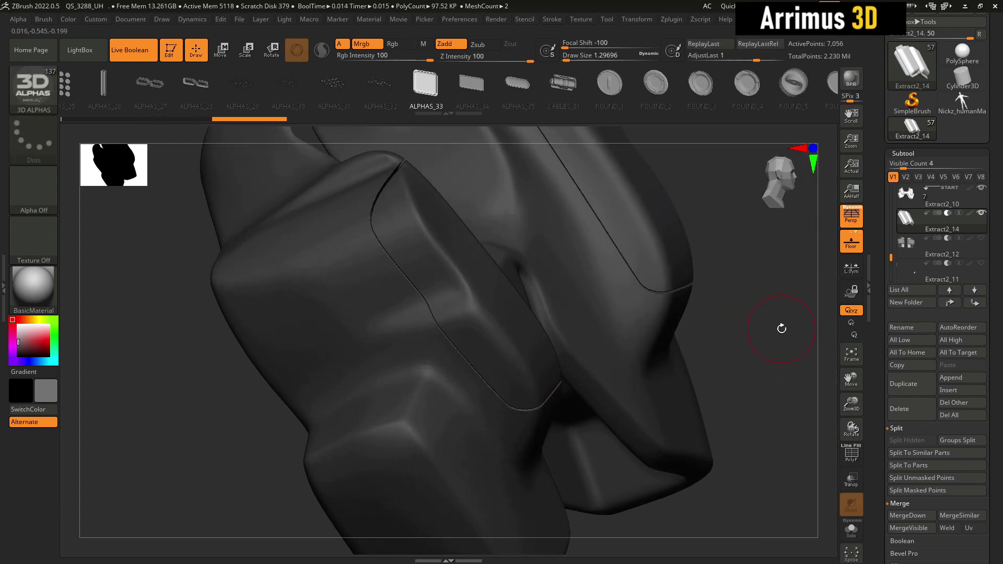
{"action": "key", "text": "ctrl+z"}
- Insert an ALPHAS_33 mesh on the outer face of the lower side block to cut a panel line
{"action": "left_click_drag", "start_coordinate": [391, 398], "coordinate": [414, 319]}
{"action": "left_click_drag", "start_coordinate": [663, 493], "coordinate": [689, 413]}
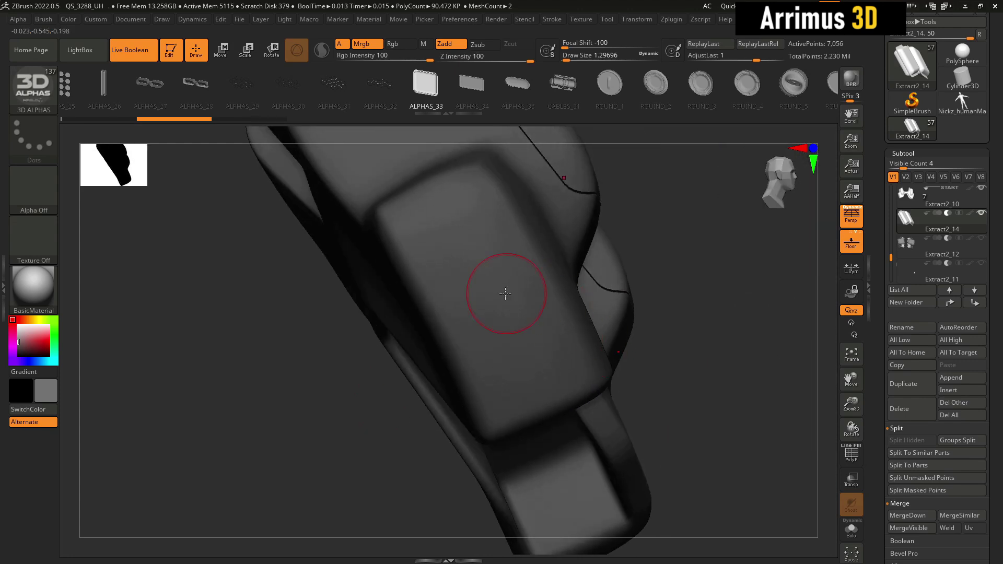
{"action": "left_click_drag", "start_coordinate": [505, 351], "coordinate": [523, 373]}
{"action": "left_click_drag", "start_coordinate": [702, 391], "coordinate": [663, 397]}
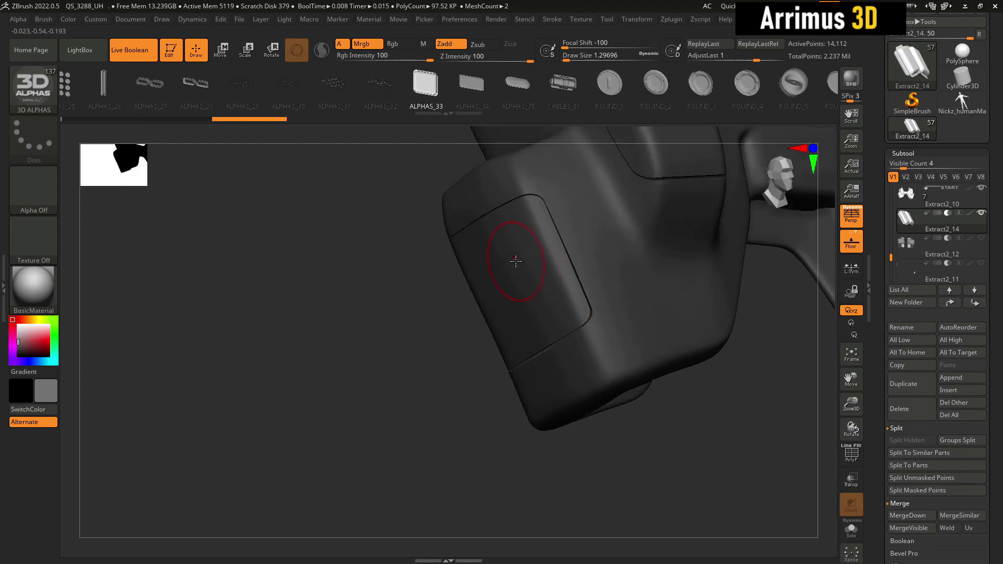
- Insert an ALPHAS_24 mesh inside the lower side block's panel to cut four parallel vent slots
{"action": "left_click_drag", "start_coordinate": [385, 292], "coordinate": [367, 366], "text": "alt"}
{"action": "left_click_drag", "start_coordinate": [141, 101], "coordinate": [270, 93]}
{"action": "left_click", "coordinate": [134, 87]}
{"action": "left_click_drag", "start_coordinate": [251, 256], "coordinate": [373, 275]}
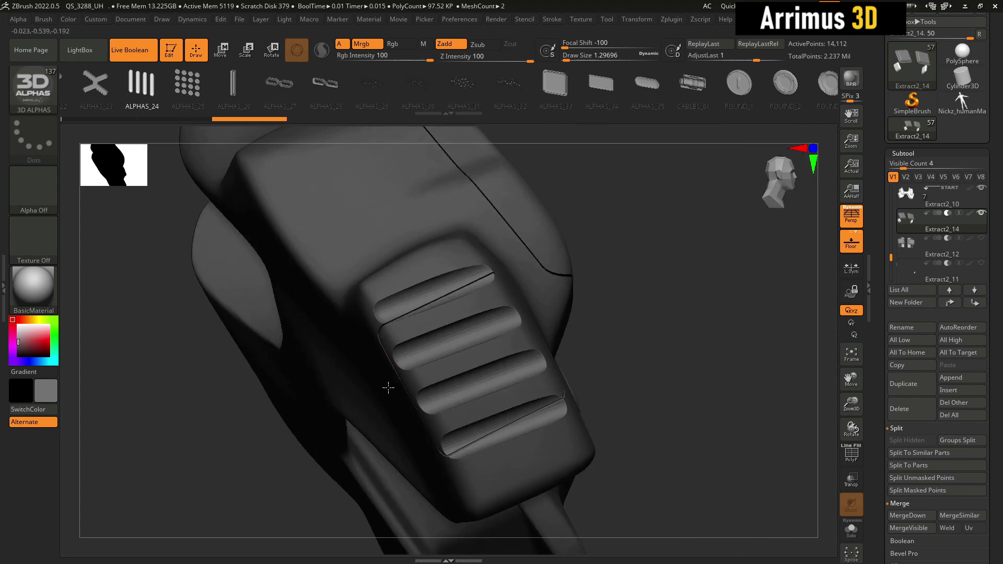
{"action": "left_click_drag", "start_coordinate": [384, 414], "coordinate": [654, 411]}
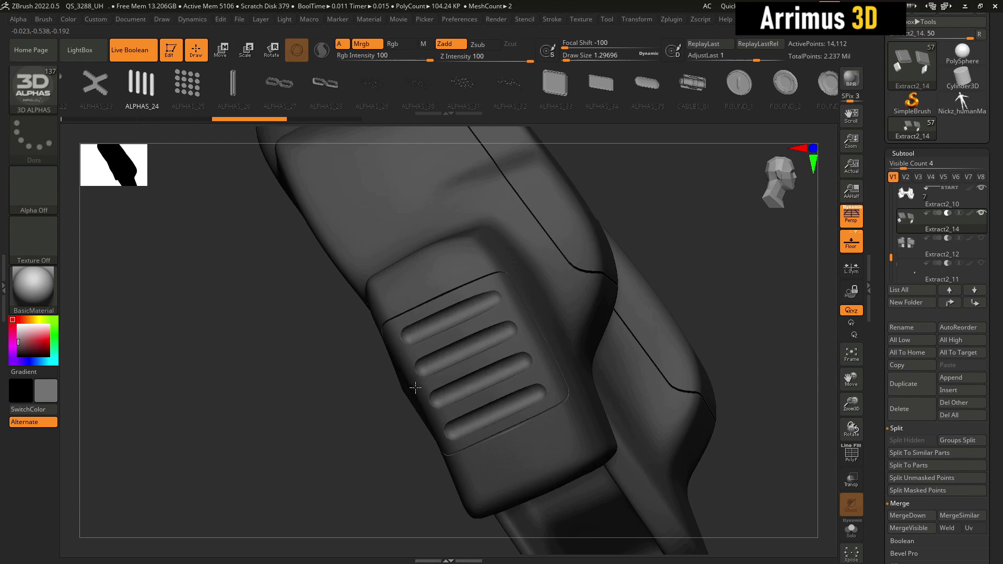
- Insert a second ALPHAS_24 slot set on the outer face of the upper side block
{"action": "left_click_drag", "start_coordinate": [346, 384], "coordinate": [312, 392]}
{"action": "left_click_drag", "start_coordinate": [378, 327], "coordinate": [334, 287]}
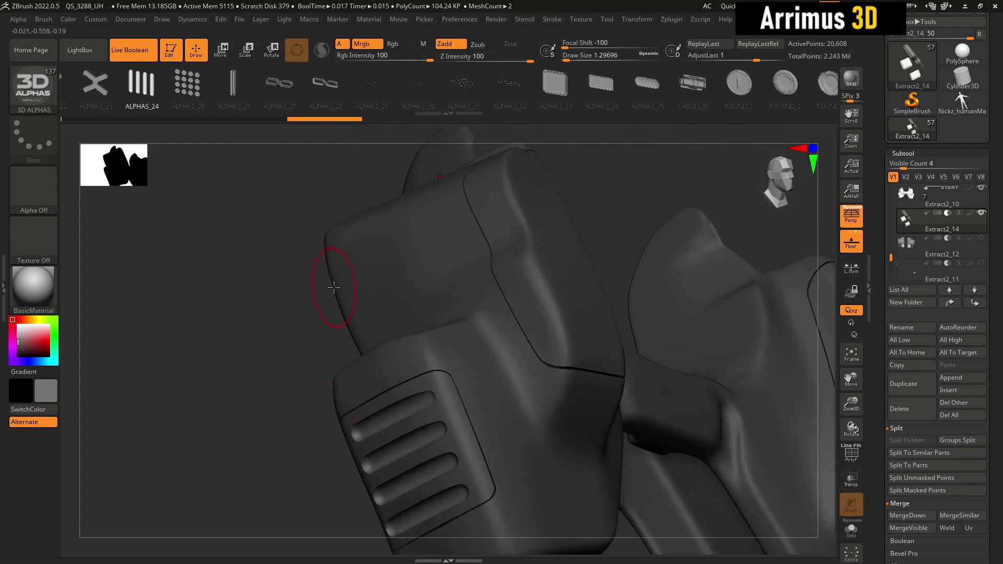
{"action": "left_click_drag", "start_coordinate": [243, 341], "coordinate": [271, 336]}
{"action": "left_click_drag", "start_coordinate": [619, 238], "coordinate": [770, 133]}
- Try CABLES_01 inserts on the front face of the upper side block and undo them
{"action": "left_click_drag", "start_coordinate": [551, 184], "coordinate": [445, 314]}
{"action": "left_click_drag", "start_coordinate": [444, 394], "coordinate": [450, 418]}
{"action": "left_click_drag", "start_coordinate": [567, 274], "coordinate": [597, 280]}
{"action": "key", "text": "ctrl+z"}
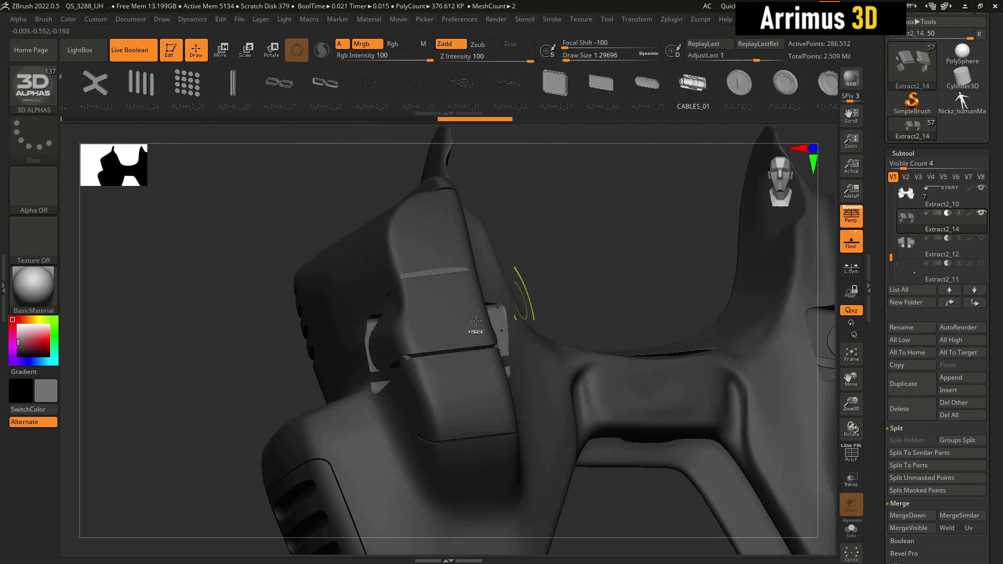
{"action": "left_click_drag", "start_coordinate": [507, 299], "coordinate": [527, 301]}
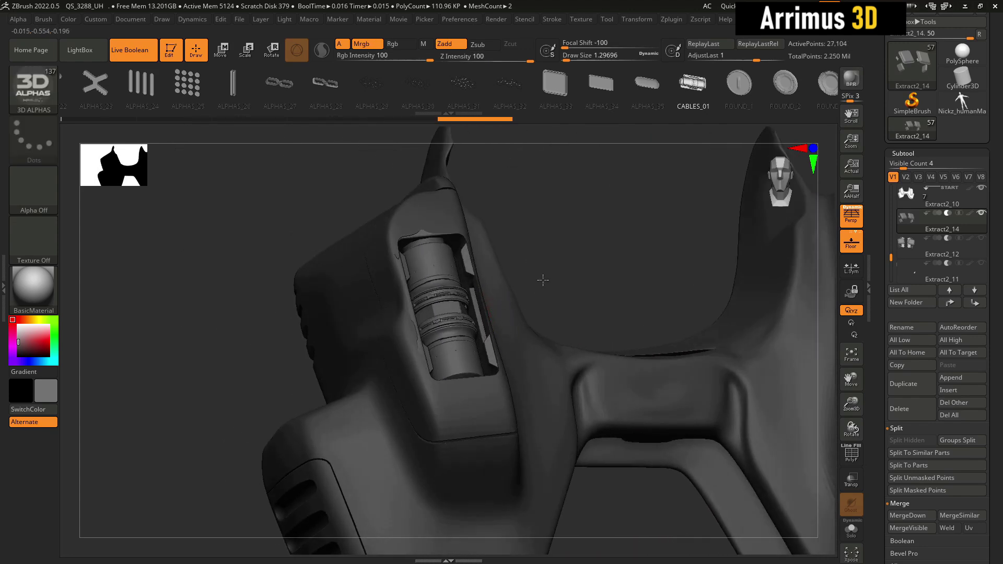
{"action": "left_click_drag", "start_coordinate": [550, 268], "coordinate": [582, 259]}
{"action": "key", "text": "ctrl+z"}
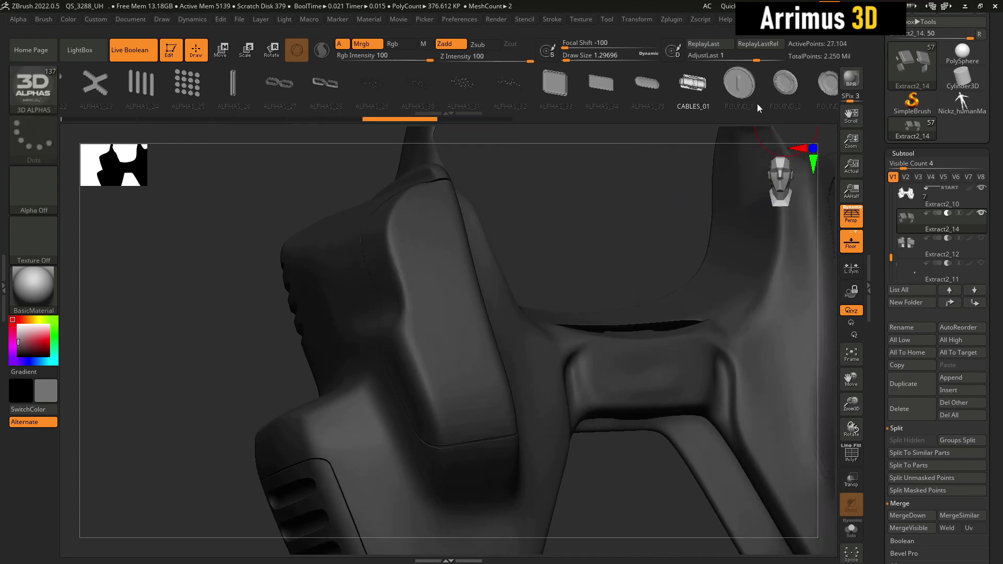
- Insert ALPHAS_35 meshes across the upper side block's front face and along the front lower edge of the lower block
{"action": "left_click_drag", "start_coordinate": [756, 104], "coordinate": [459, 89]}
{"action": "left_click", "coordinate": [459, 89]}
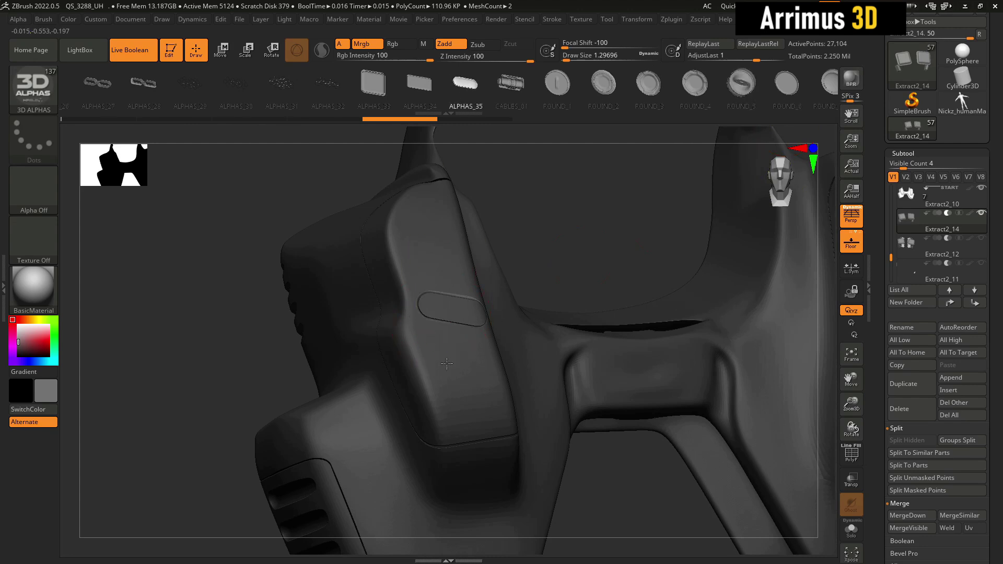
{"action": "mouse_move", "coordinate": [579, 251]}
{"action": "left_mouse_down"}
{"action": "mouse_move", "coordinate": [531, 259]}
{"action": "mouse_move", "coordinate": [580, 262]}
{"action": "left_mouse_up"}
{"action": "left_click_drag", "start_coordinate": [304, 385], "coordinate": [267, 291], "text": "alt"}
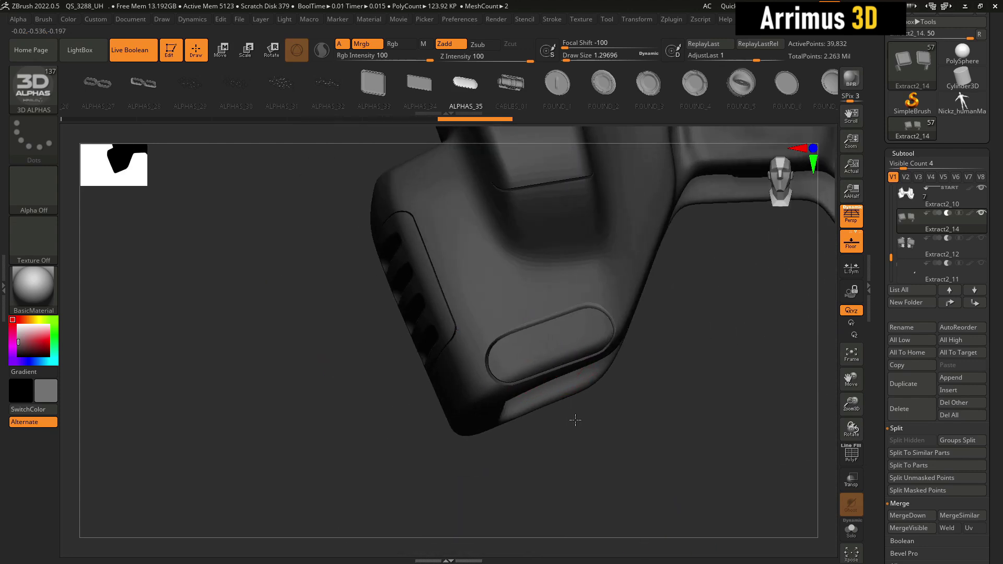
{"action": "left_click_drag", "start_coordinate": [576, 423], "coordinate": [612, 375]}
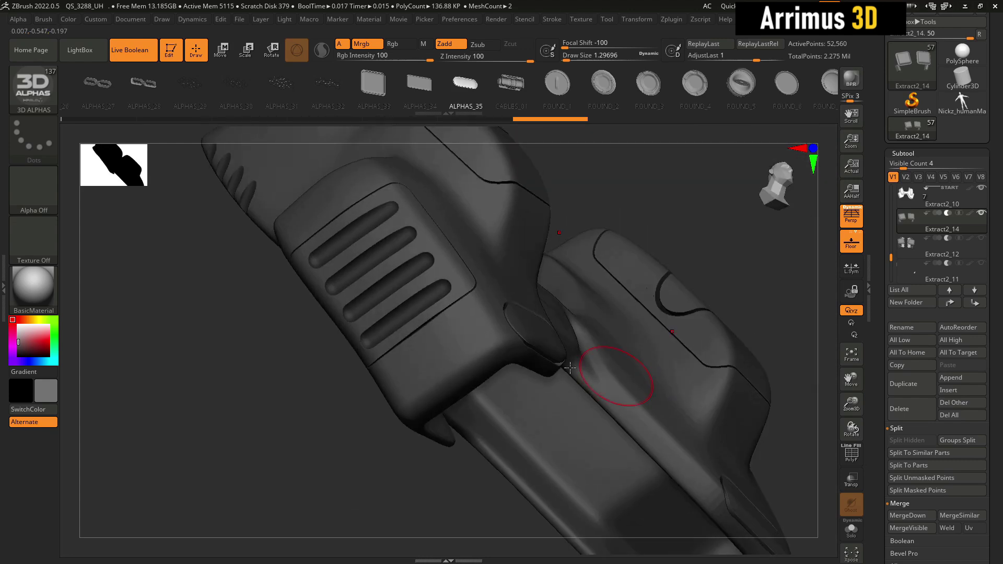
- Try further ALPHAS_35 inserts around the lower side block, undo them and frame the whole armor
{"action": "key", "text": "ctrl+shift+z"}
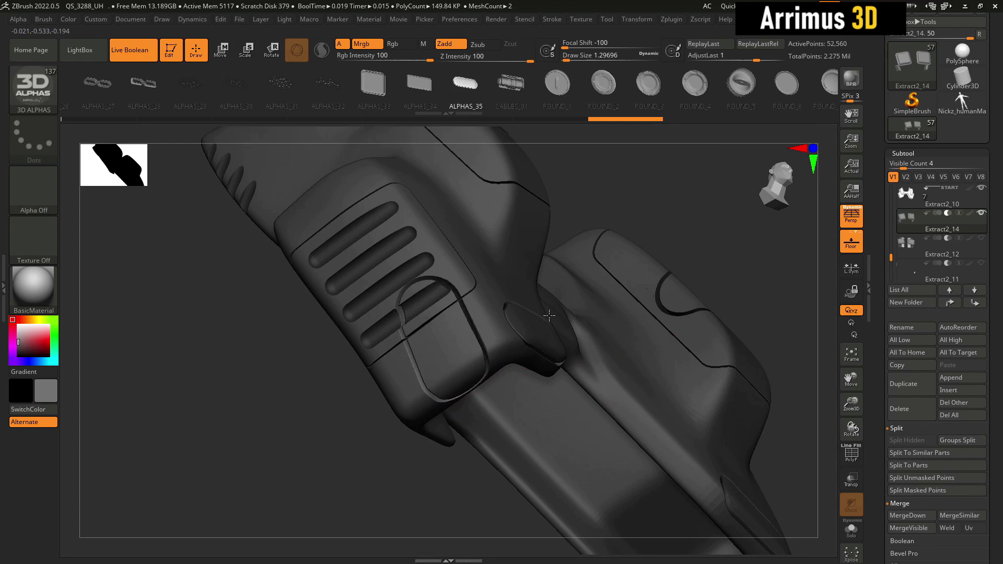
{"action": "left_click_drag", "start_coordinate": [291, 365], "coordinate": [270, 480]}
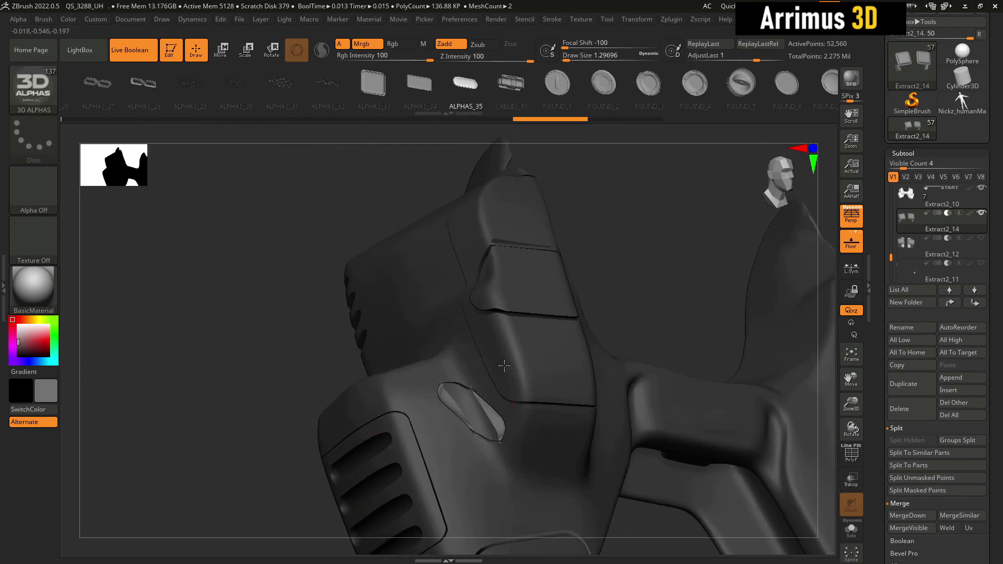
{"action": "left_click_drag", "start_coordinate": [566, 384], "coordinate": [639, 245]}
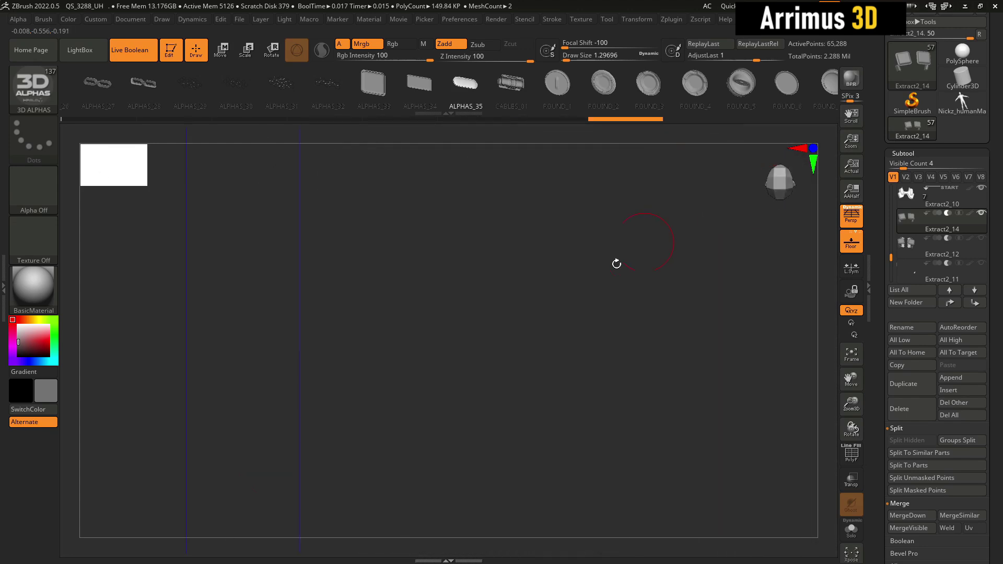
{"action": "key", "text": "ctrl+z"}
{"action": "key", "text": "f"}
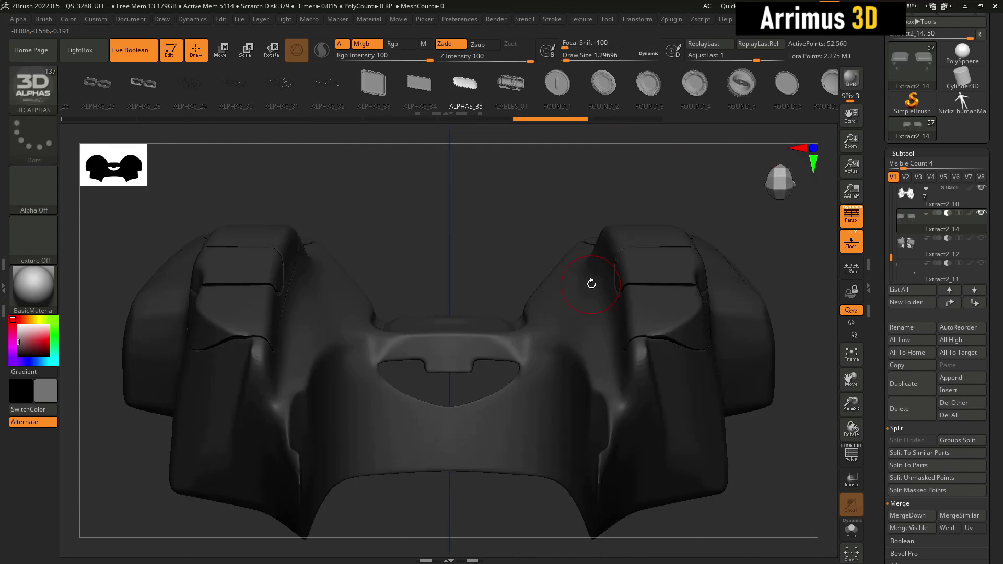
- Try ALPHAS_35 inserts on the chest surface beside the central bridge and undo them
{"action": "left_click_drag", "start_coordinate": [495, 280], "coordinate": [686, 399]}
{"action": "right_click_drag", "start_coordinate": [686, 399], "coordinate": [492, 345], "text": "shift"}
{"action": "left_click_drag", "start_coordinate": [403, 302], "coordinate": [414, 414]}
{"action": "key", "text": "ctrl+z"}
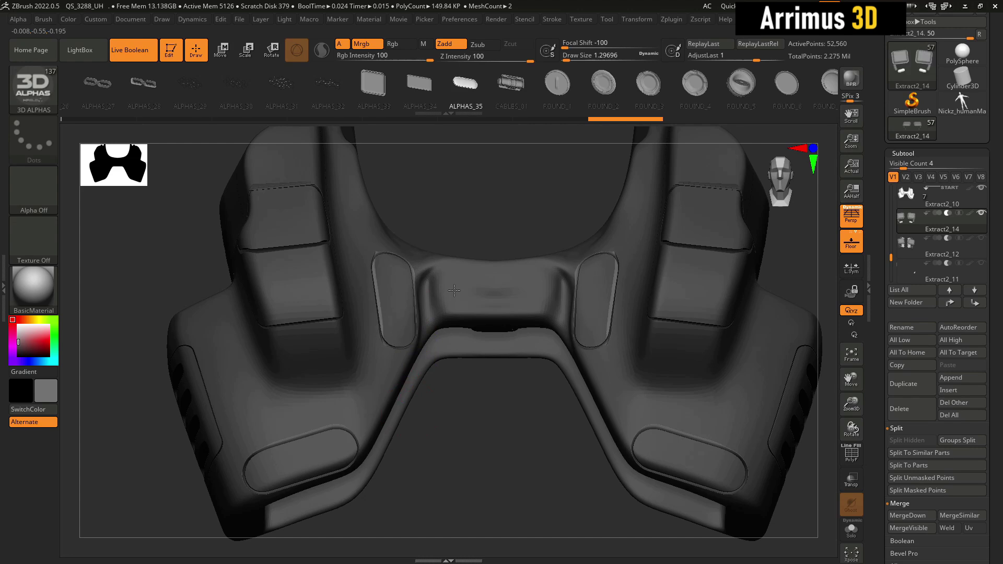
{"action": "right_click_drag", "start_coordinate": [454, 299], "coordinate": [494, 209]}
{"action": "key", "text": "ctrl+z"}
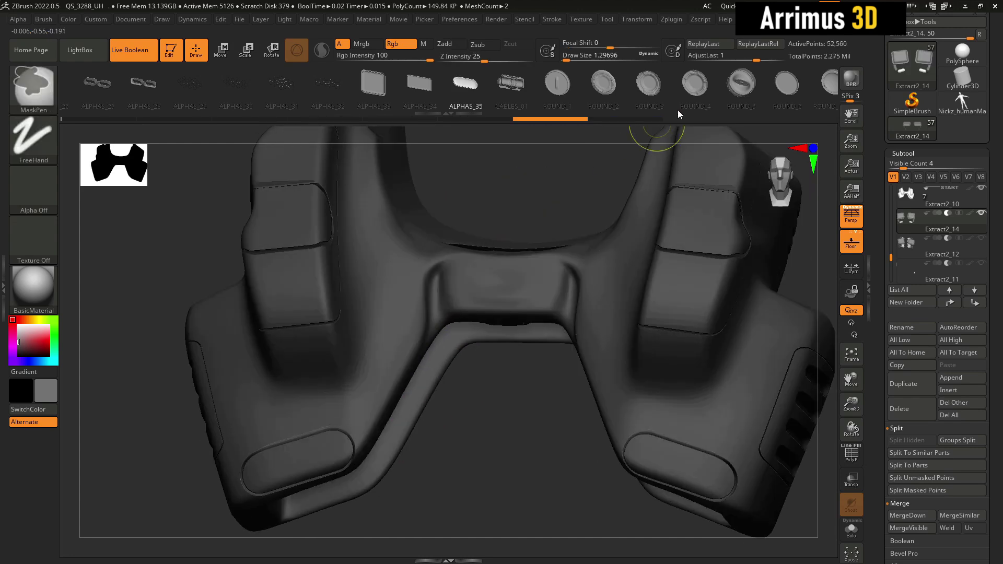
- Try ROUND_1 and ROUND_2 inserts on the chest surface beside the central bridge, undoing each one
{"action": "left_click", "coordinate": [563, 89]}
{"action": "left_click_drag", "start_coordinate": [395, 294], "coordinate": [411, 344]}
{"action": "right_click_drag", "start_coordinate": [436, 394], "coordinate": [481, 439]}
{"action": "key", "text": "ctrl+z"}
{"action": "left_click", "coordinate": [603, 93]}
{"action": "left_click_drag", "start_coordinate": [392, 308], "coordinate": [397, 403]}
{"action": "right_click_drag", "start_coordinate": [627, 268], "coordinate": [596, 265]}
{"action": "key", "text": "ctrl+z"}
- Try ROUND_3 inserts on the chest surface beside the central bridge and undo them
{"action": "left_click", "coordinate": [644, 95]}
{"action": "left_click_drag", "start_coordinate": [380, 300], "coordinate": [407, 401]}
{"action": "mouse_move", "coordinate": [410, 405]}
{"action": "right_mouse_down"}
{"action": "mouse_move", "coordinate": [427, 421]}
{"action": "mouse_move", "coordinate": [408, 410]}
{"action": "right_mouse_up"}
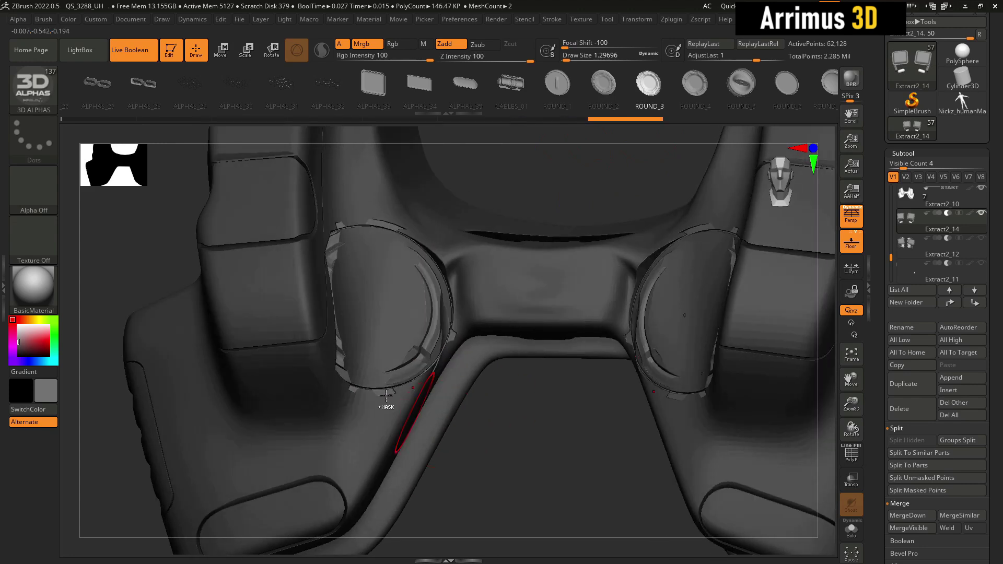
{"action": "key", "text": "ctrl+z"}
{"action": "left_click_drag", "start_coordinate": [280, 330], "coordinate": [284, 328]}
{"action": "key", "text": "ctrl+z"}
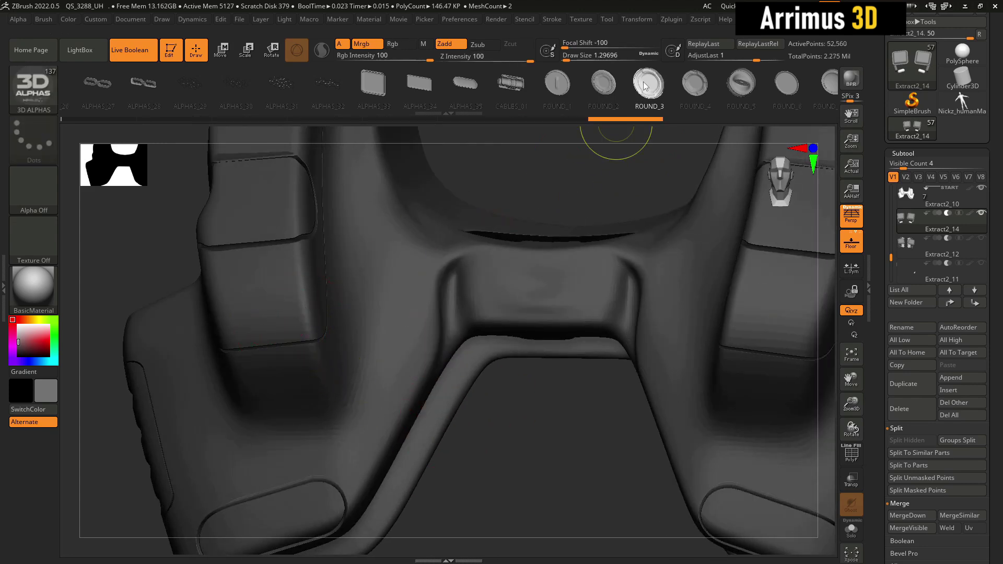
- Try ROUND_4 inserts beside the central bridge and on the side blocks, undoing each placement
{"action": "left_click", "coordinate": [692, 90]}
{"action": "left_click_drag", "start_coordinate": [392, 284], "coordinate": [397, 345]}
{"action": "right_click_drag", "start_coordinate": [471, 376], "coordinate": [520, 400]}
{"action": "key", "text": "ctrl+z"}
{"action": "left_click_drag", "start_coordinate": [284, 345], "coordinate": [261, 442]}
{"action": "mouse_move", "coordinate": [506, 372]}
{"action": "right_mouse_down"}
{"action": "mouse_move", "coordinate": [504, 432]}
{"action": "mouse_move", "coordinate": [493, 370]}
{"action": "right_mouse_up"}
{"action": "key", "text": "ctrl+z"}
{"action": "right_click_drag", "start_coordinate": [761, 291], "coordinate": [599, 342]}
{"action": "key", "text": "ctrl+z"}
{"action": "right_click_drag", "start_coordinate": [425, 233], "coordinate": [379, 228]}
{"action": "key", "text": "shift"}
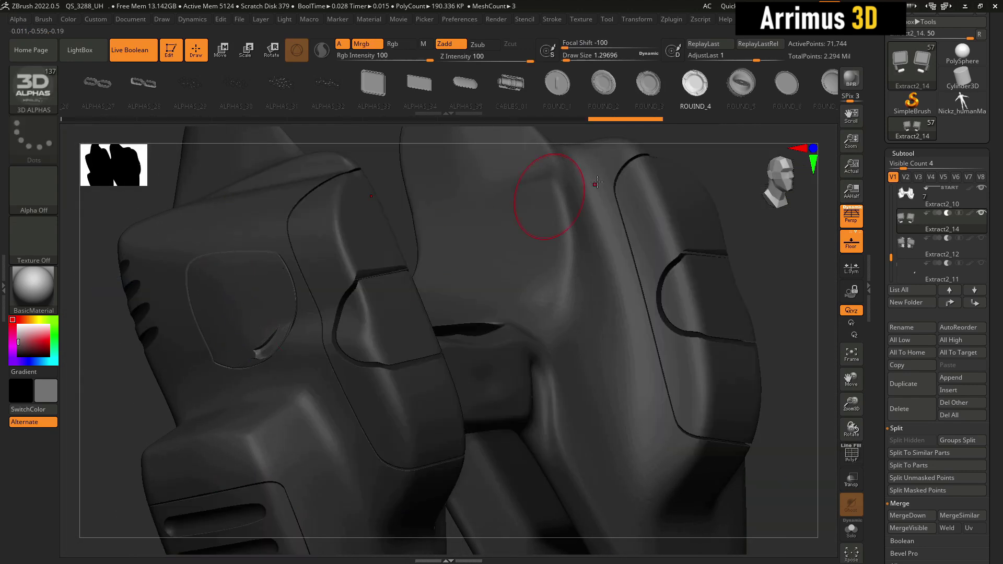
- Try a ROUND_5 insert on the flat side face of the upper side block and undo it
{"action": "left_click", "coordinate": [741, 84]}
{"action": "left_click_drag", "start_coordinate": [224, 308], "coordinate": [232, 381]}
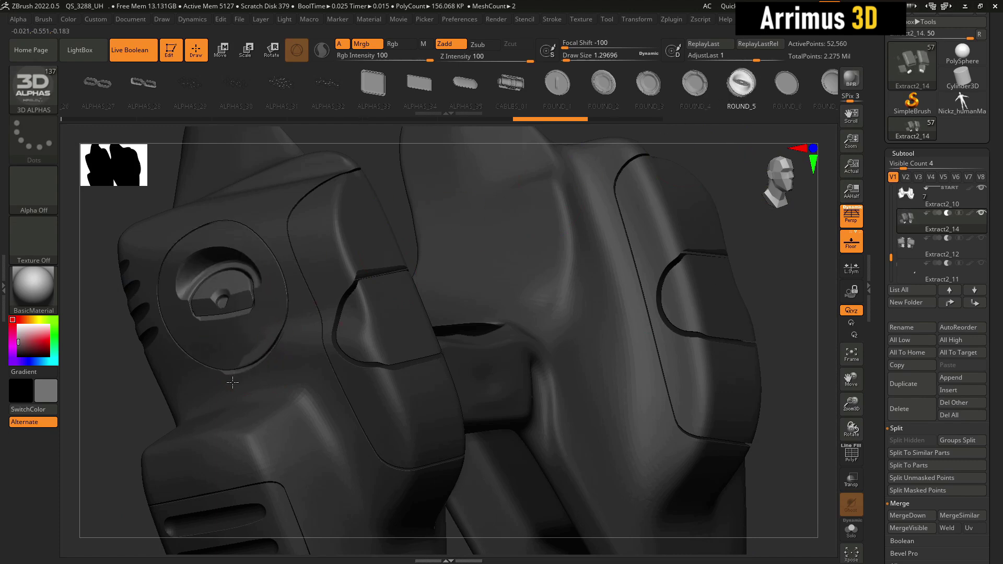
{"action": "left_click_drag", "start_coordinate": [116, 415], "coordinate": [134, 417]}
{"action": "left_click_drag", "start_coordinate": [627, 332], "coordinate": [695, 314], "text": "alt"}
{"action": "key", "text": "ctrl+z"}
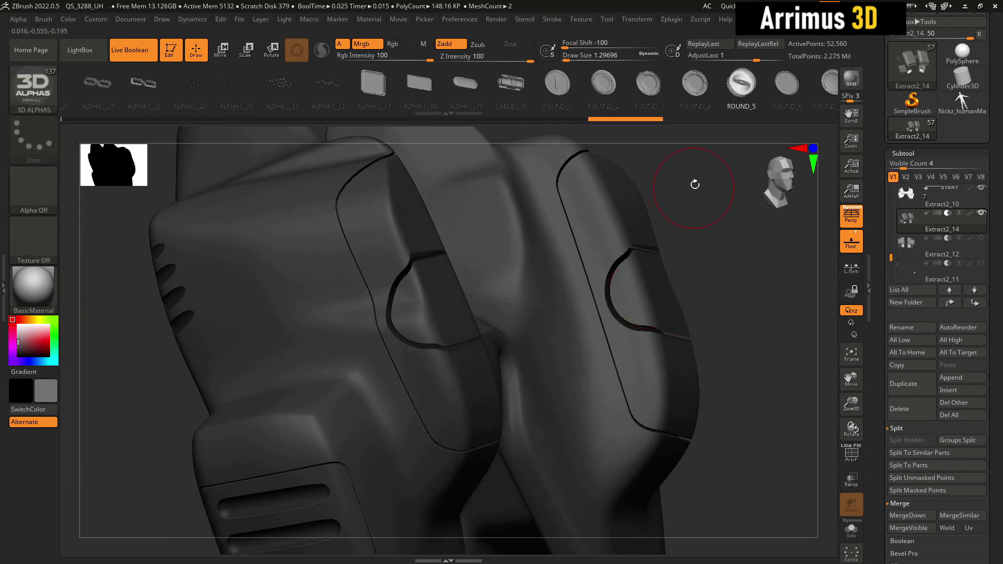
- Try ROUND_6 inserts in different sizes on the upper side block's flat face and undo them
{"action": "left_click", "coordinate": [775, 81]}
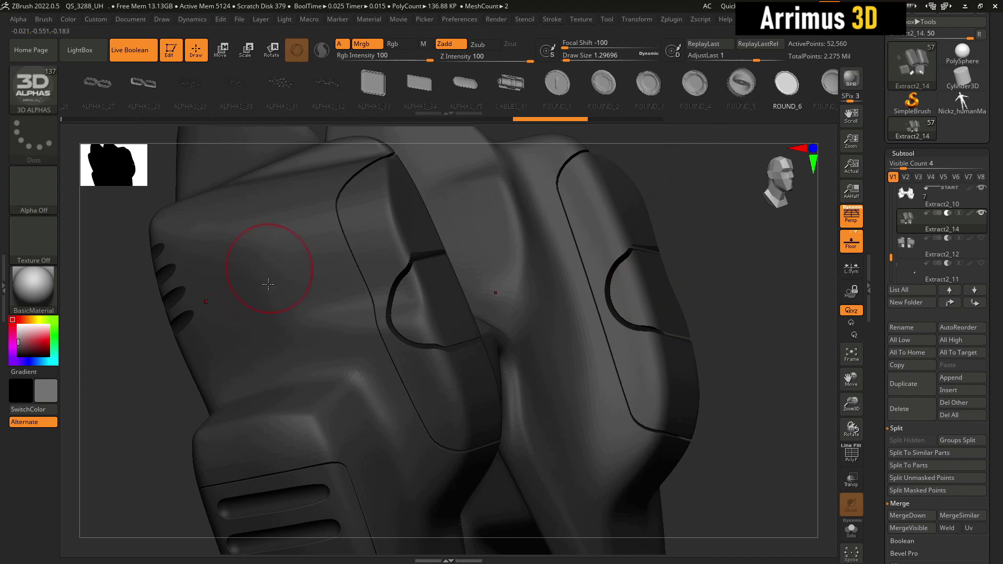
{"action": "left_click_drag", "start_coordinate": [278, 334], "coordinate": [276, 335]}
{"action": "left_click_drag", "start_coordinate": [122, 372], "coordinate": [195, 319]}
{"action": "key", "text": "ctrl+z"}
{"action": "left_click_drag", "start_coordinate": [206, 263], "coordinate": [252, 504]}
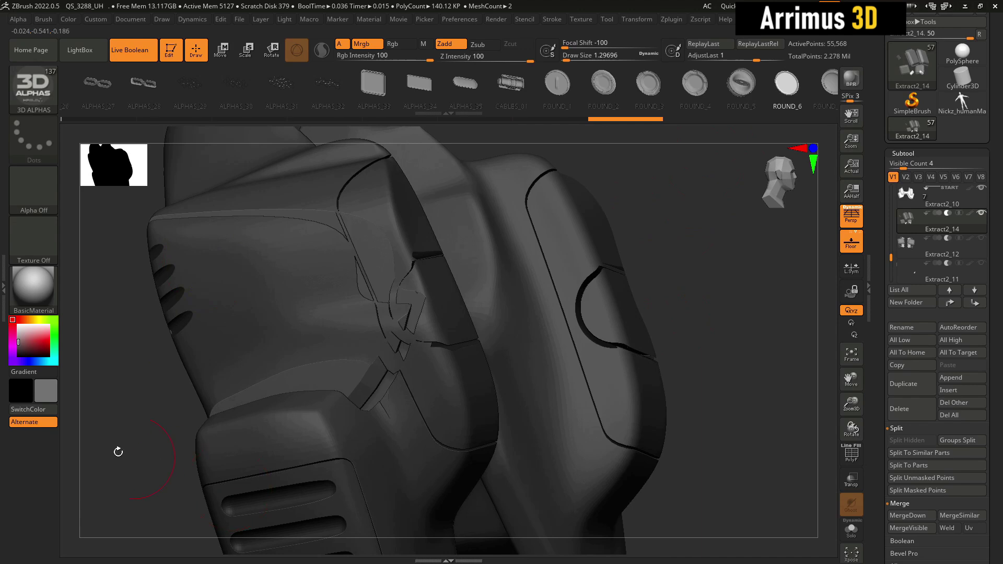
{"action": "left_click_drag", "start_coordinate": [143, 441], "coordinate": [172, 436]}
{"action": "right_click_drag", "start_coordinate": [172, 436], "coordinate": [128, 428]}
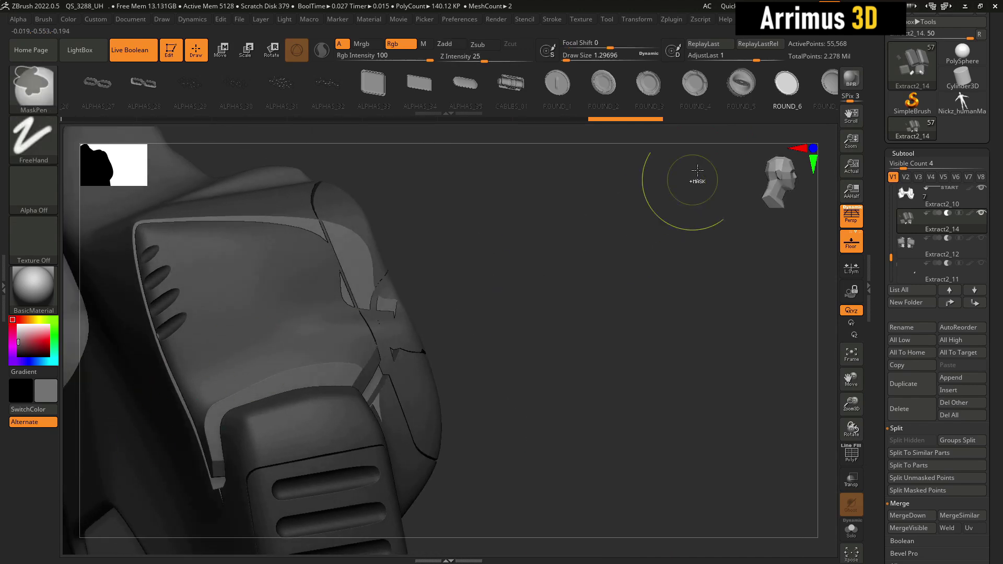
{"action": "key", "text": "ctrl+z"}
- Try the round mesh that follows ROUND_6 on the upper side block's flat face and undo it
{"action": "left_click", "coordinate": [828, 86]}
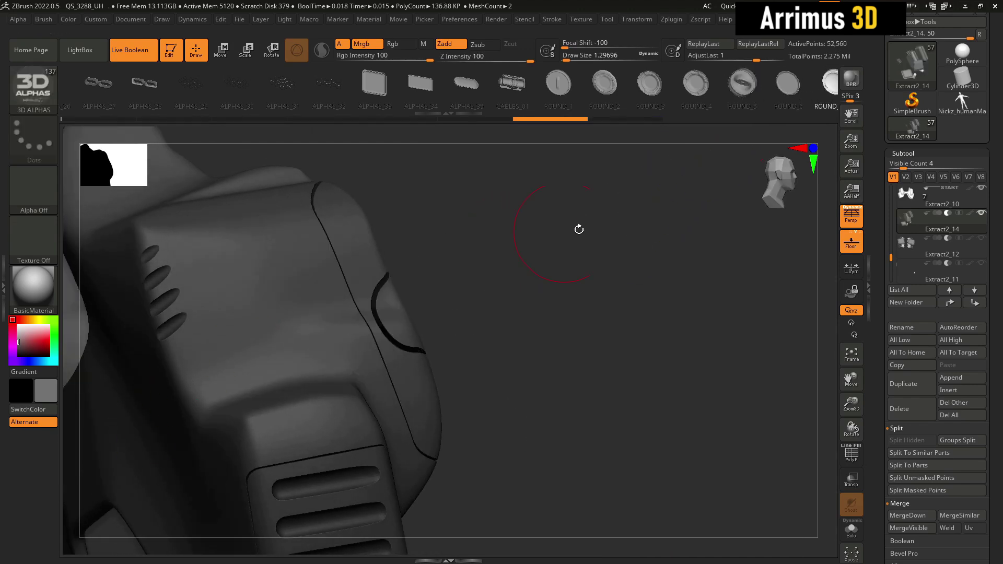
{"action": "right_click_drag", "start_coordinate": [564, 231], "coordinate": [365, 256]}
{"action": "left_click_drag", "start_coordinate": [390, 223], "coordinate": [426, 366]}
{"action": "mouse_move", "coordinate": [426, 366]}
{"action": "right_mouse_down"}
{"action": "mouse_move", "coordinate": [417, 327]}
{"action": "mouse_move", "coordinate": [426, 335]}
{"action": "right_mouse_up"}
{"action": "key", "text": "ctrl+z"}
- Insert a ROUND_5 mesh on the flat face of the upper side block to cut a round socket detail
{"action": "left_click", "coordinate": [744, 85]}
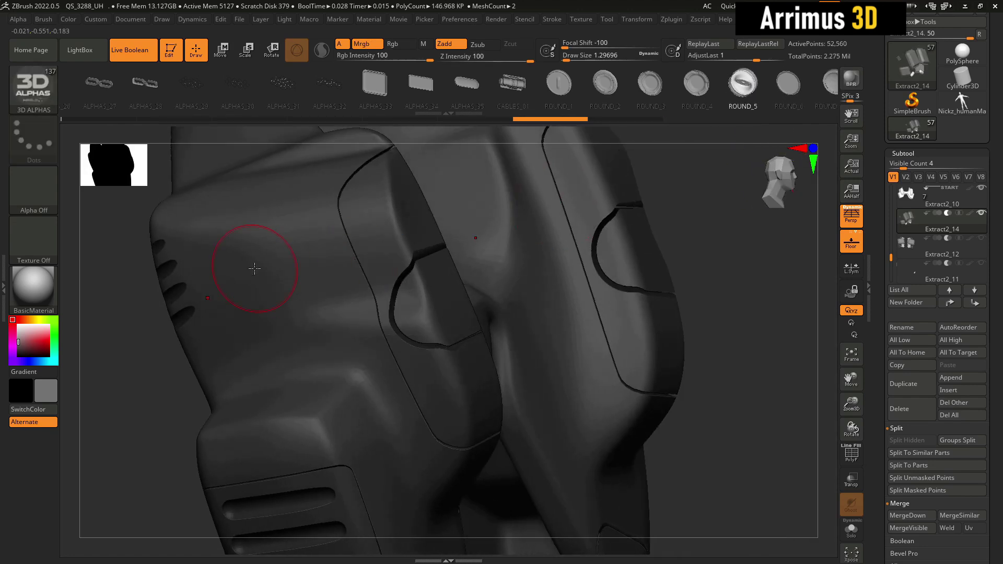
{"action": "left_click_drag", "start_coordinate": [263, 258], "coordinate": [281, 366]}
{"action": "left_click_drag", "start_coordinate": [115, 368], "coordinate": [166, 378]}
{"action": "key", "text": "ctrl+z"}
{"action": "left_click_drag", "start_coordinate": [350, 279], "coordinate": [369, 350]}
{"action": "key", "text": "ctrl+z"}
{"action": "left_click_drag", "start_coordinate": [170, 372], "coordinate": [150, 372]}
- Check the armor's polyframe and make a Boolean mesh from the visible armor and its subtractive cutters
{"action": "key", "text": "shift+f"}
{"action": "key", "text": "shift+f"}
{"action": "left_click_drag", "start_coordinate": [597, 240], "coordinate": [583, 172], "text": "alt"}
{"action": "key", "text": "shift+f"}
{"action": "key", "text": "shift+f"}
{"action": "left_click_drag", "start_coordinate": [879, 375], "coordinate": [863, 288]}
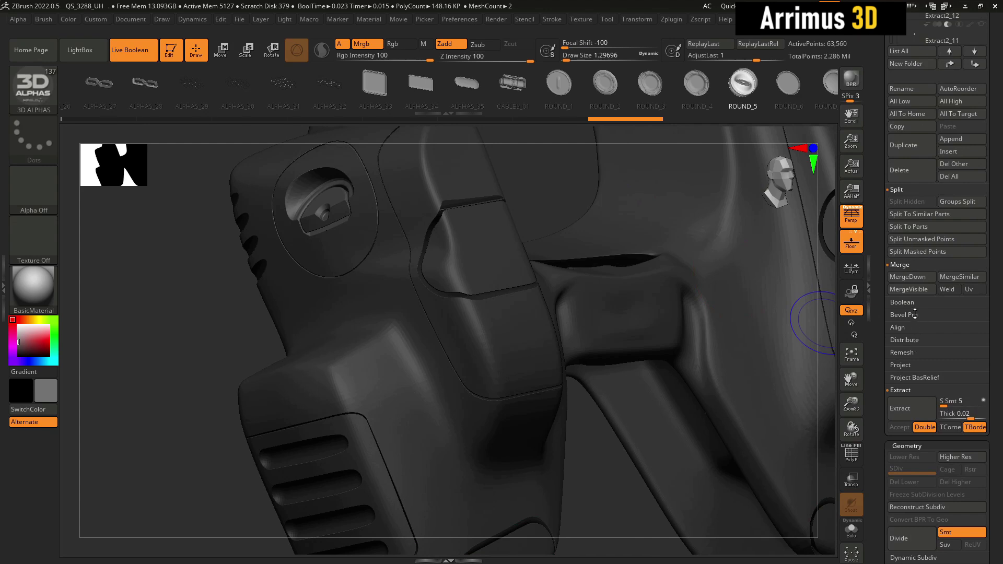
{"action": "left_click", "coordinate": [904, 303]}
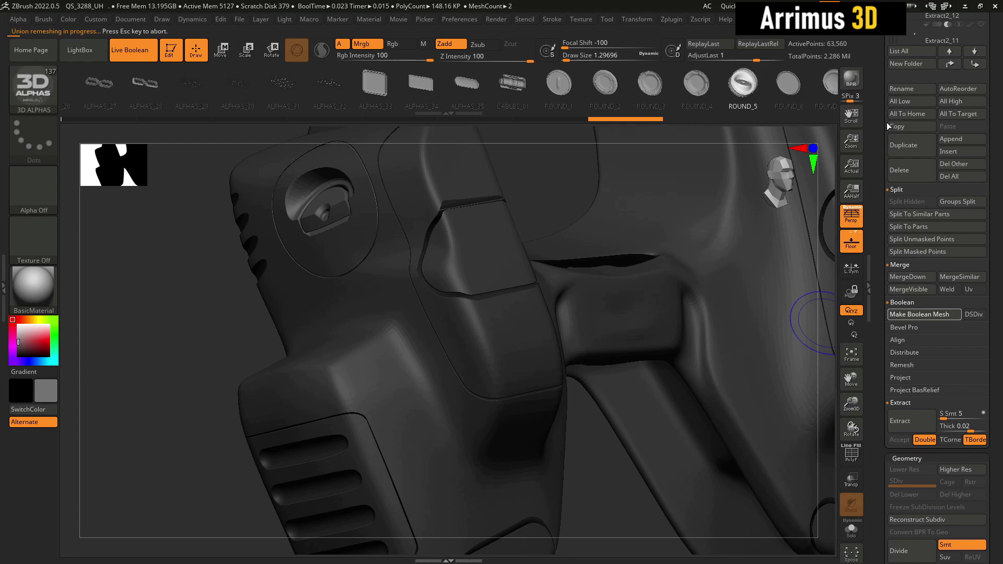
- Switch to the generated UMesh Boolean tool and display its polyframe
{"action": "left_click_drag", "start_coordinate": [879, 114], "coordinate": [861, 243]}
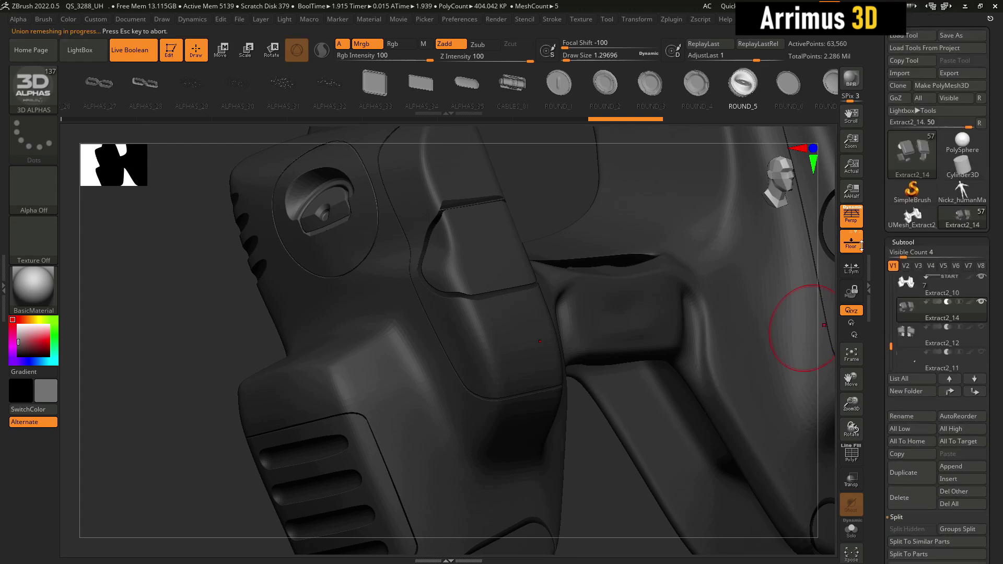
{"action": "left_click", "coordinate": [961, 216]}
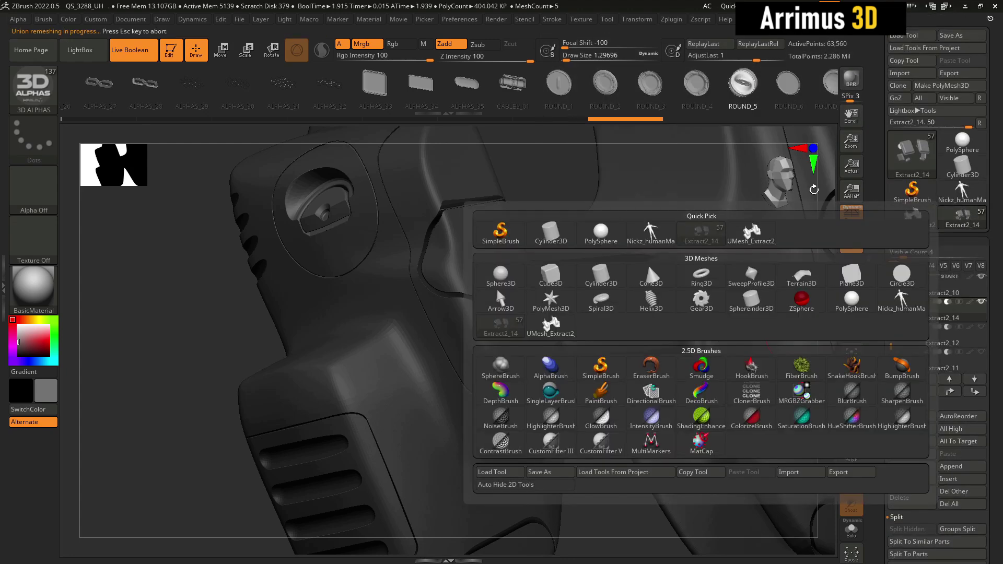
{"action": "left_click", "coordinate": [497, 287]}
{"action": "key", "text": "shift+f"}
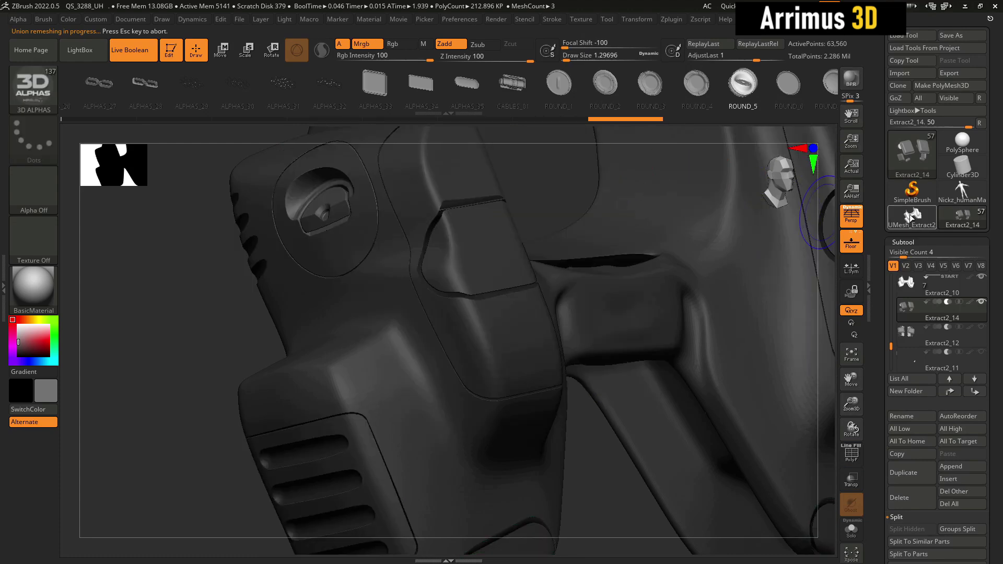
{"action": "key", "text": "shift+f"}
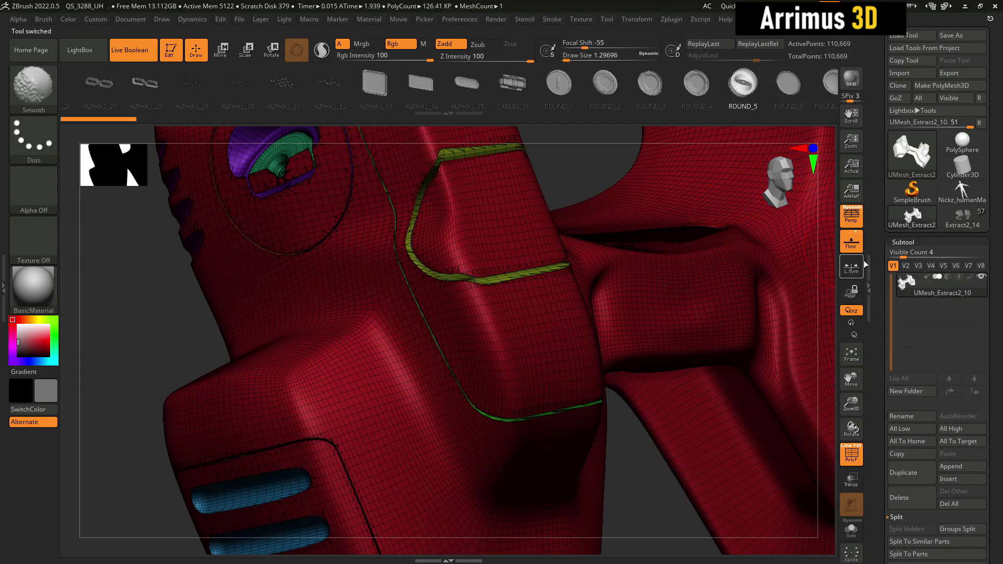
- Assign automatic polygroups to the generated Boolean mesh according to its separate parts
{"action": "key", "text": "shift+f"}
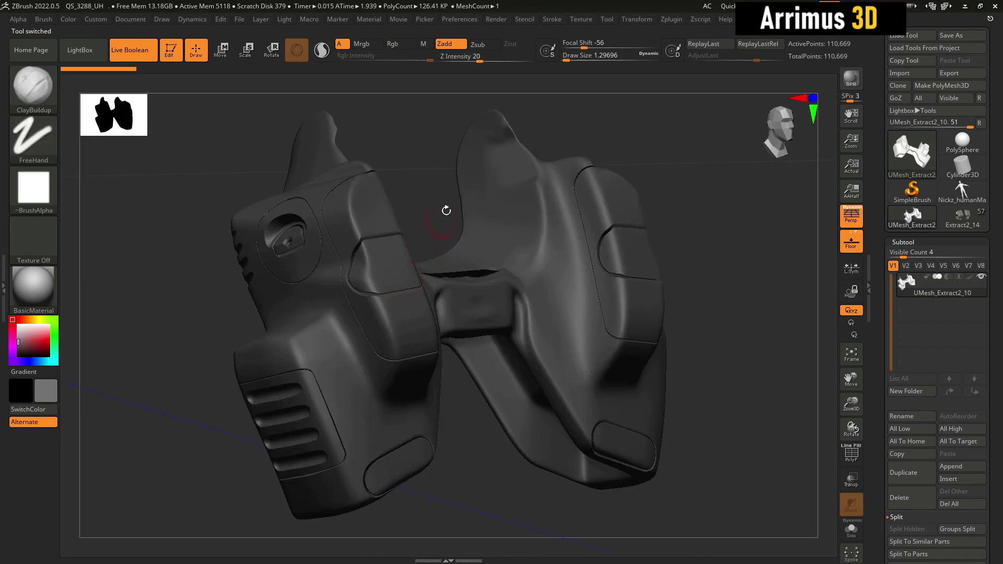
{"action": "left_click_drag", "start_coordinate": [443, 220], "coordinate": [432, 253], "text": "alt"}
{"action": "left_click_drag", "start_coordinate": [163, 323], "coordinate": [195, 285], "text": "alt"}
{"action": "key", "text": "shift+f"}
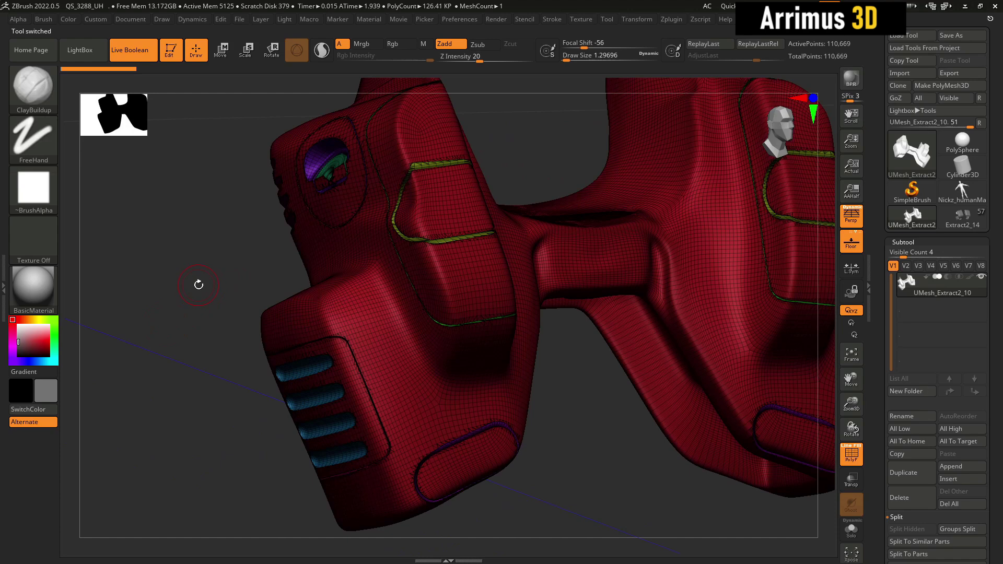
{"action": "left_click_drag", "start_coordinate": [881, 434], "coordinate": [856, 44]}
{"action": "left_click_drag", "start_coordinate": [536, 151], "coordinate": [590, 261]}
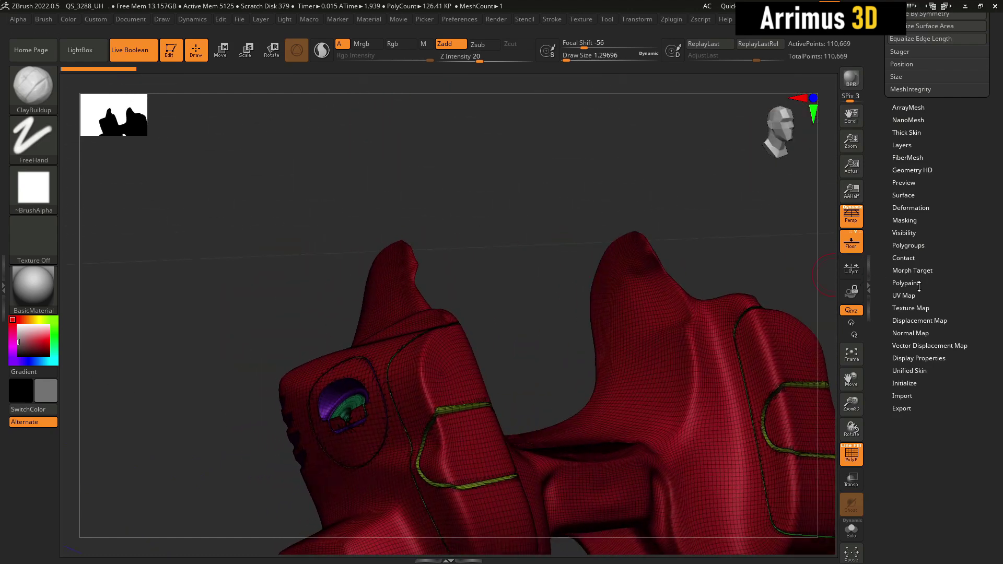
{"action": "left_click", "coordinate": [912, 245]}
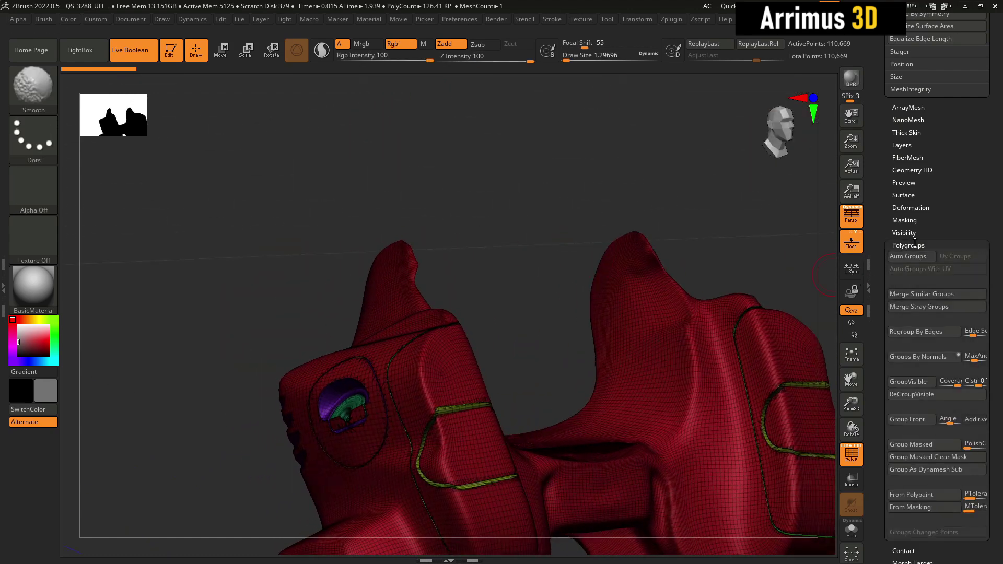
{"action": "left_click", "coordinate": [912, 257]}
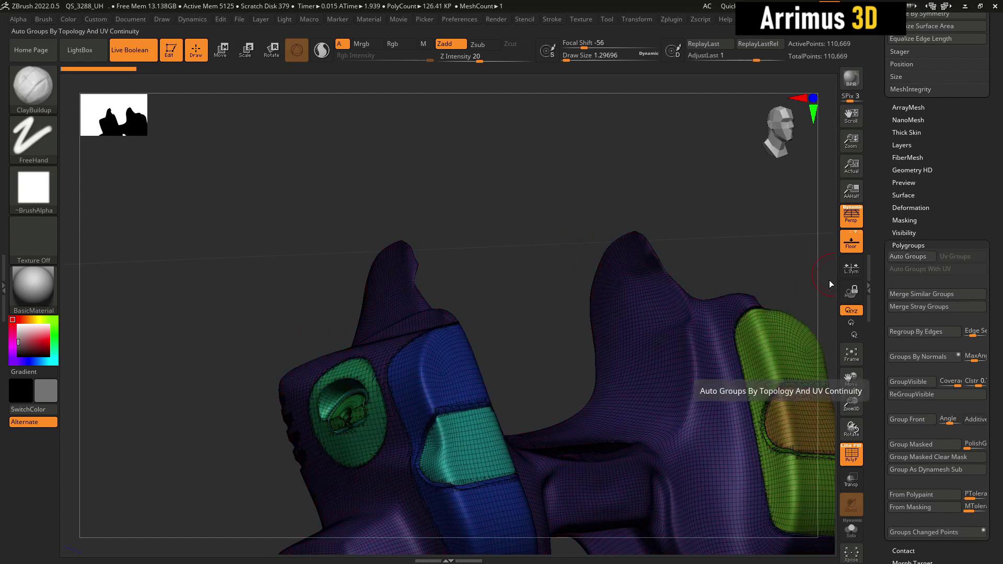
- Split the armor mesh into separate subtools by polygroup and check the resulting pieces with and without the polyframe
{"action": "left_click_drag", "start_coordinate": [510, 284], "coordinate": [560, 172]}
{"action": "left_click_drag", "start_coordinate": [974, 151], "coordinate": [941, 356]}
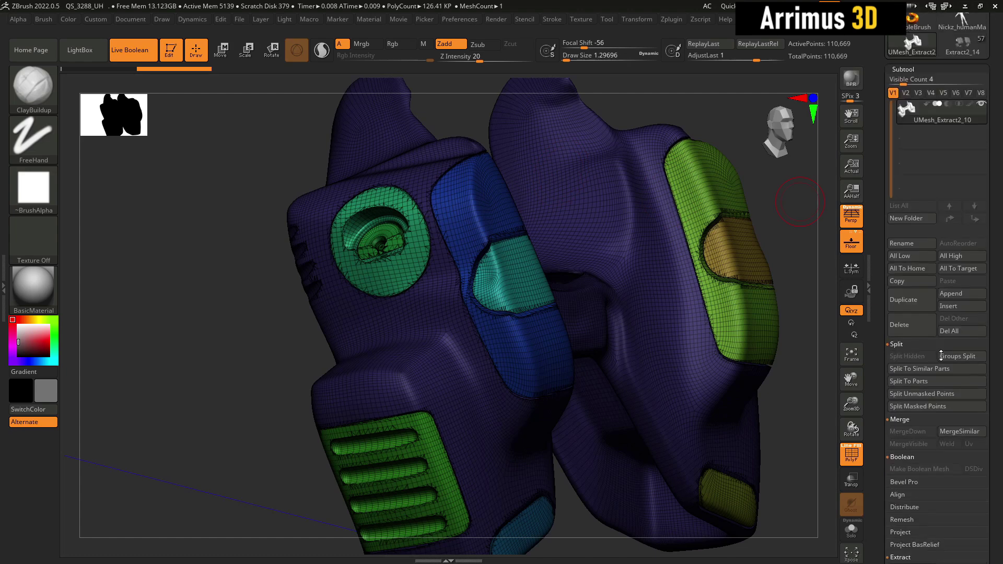
{"action": "left_click", "coordinate": [948, 357]}
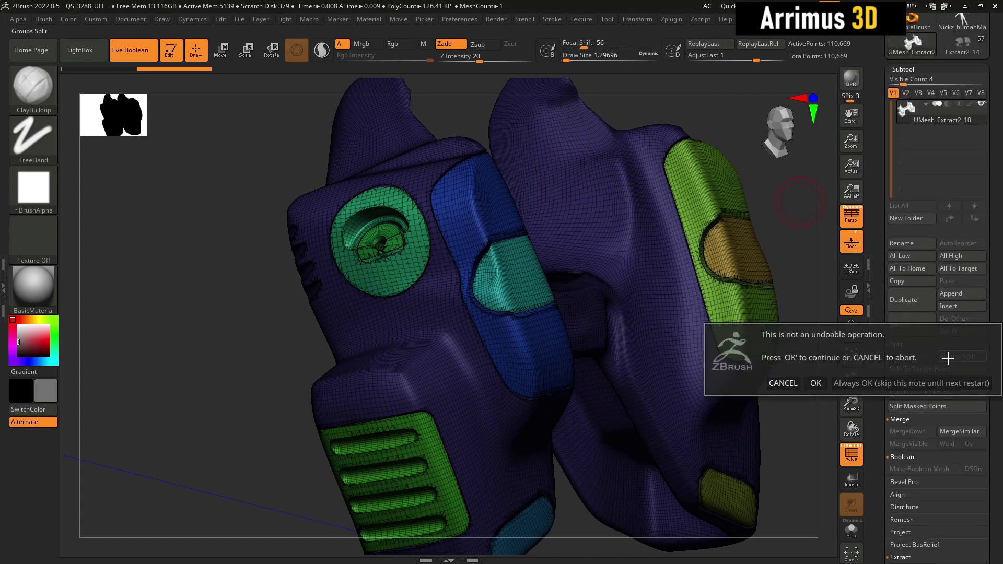
{"action": "left_click", "coordinate": [815, 384]}
{"action": "mouse_move", "coordinate": [209, 245]}
{"action": "left_mouse_down"}
{"action": "mouse_move", "coordinate": [217, 264]}
{"action": "mouse_move", "coordinate": [197, 292]}
{"action": "left_mouse_up"}
{"action": "key", "text": "shift+f"}
{"action": "key", "text": "shift+f"}
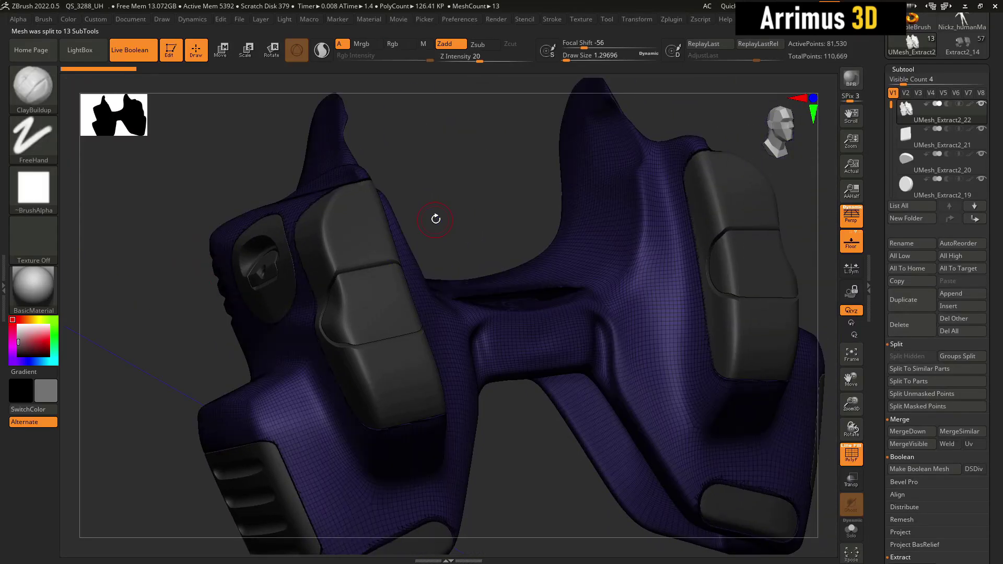
{"action": "left_click_drag", "start_coordinate": [445, 214], "coordinate": [475, 191]}
{"action": "key", "text": "shift+f"}
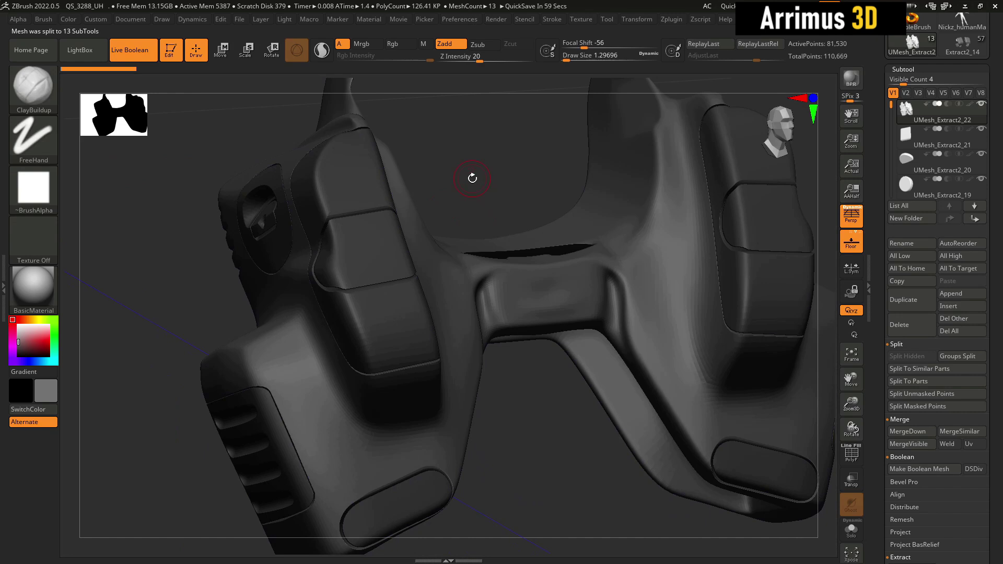
- Set the current colour to a mid gray with RGB 135, 135, 135
{"action": "key", "text": "space"}
{"action": "left_click", "coordinate": [341, 212]}
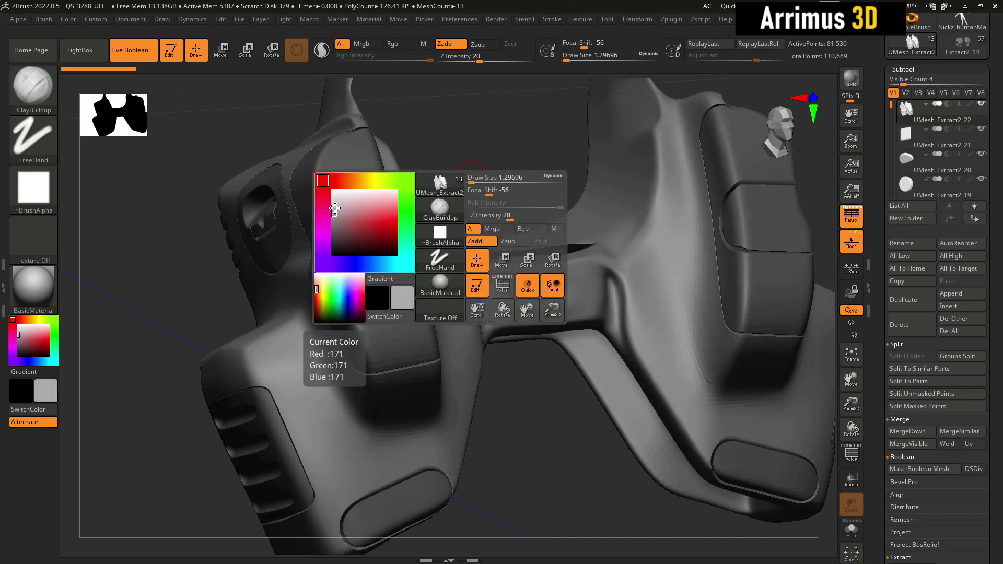
{"action": "left_click_drag", "start_coordinate": [343, 204], "coordinate": [324, 220]}
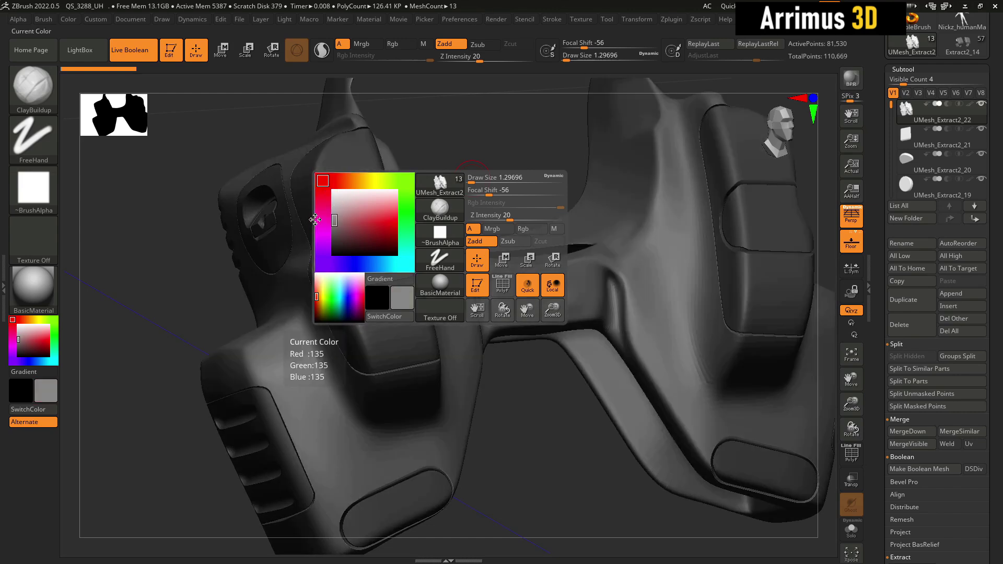
- Delete the small insert block, the lower oval plate and the large side panel on one half of the armor
{"action": "key", "text": "shift+f"}
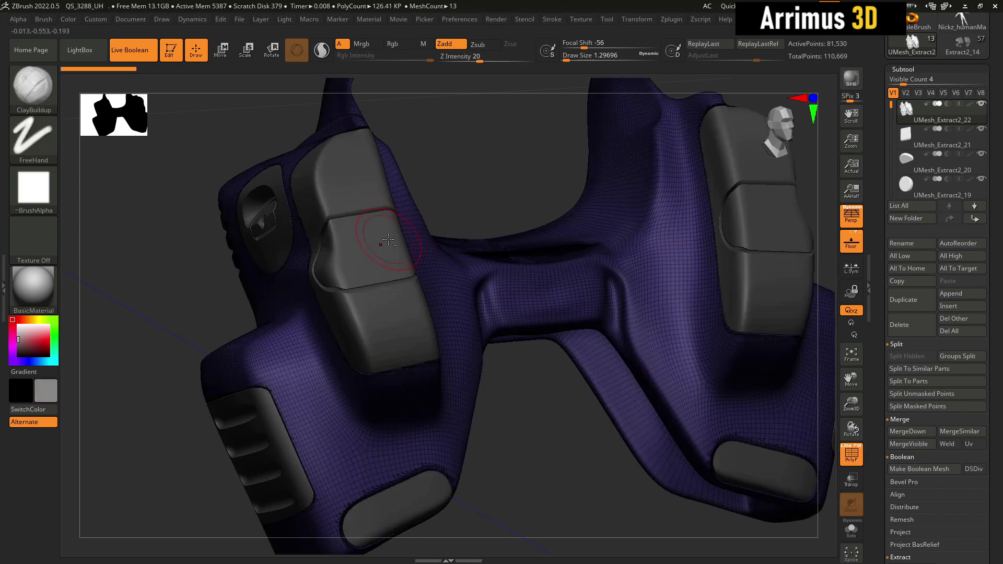
{"action": "left_click", "coordinate": [387, 240], "text": "alt"}
{"action": "left_click_drag", "start_coordinate": [446, 166], "coordinate": [430, 214]}
{"action": "mouse_move", "coordinate": [430, 213]}
{"action": "left_mouse_down"}
{"action": "mouse_move", "coordinate": [448, 208]}
{"action": "mouse_move", "coordinate": [437, 210]}
{"action": "left_mouse_up"}
{"action": "left_click", "coordinate": [737, 272], "text": "alt"}
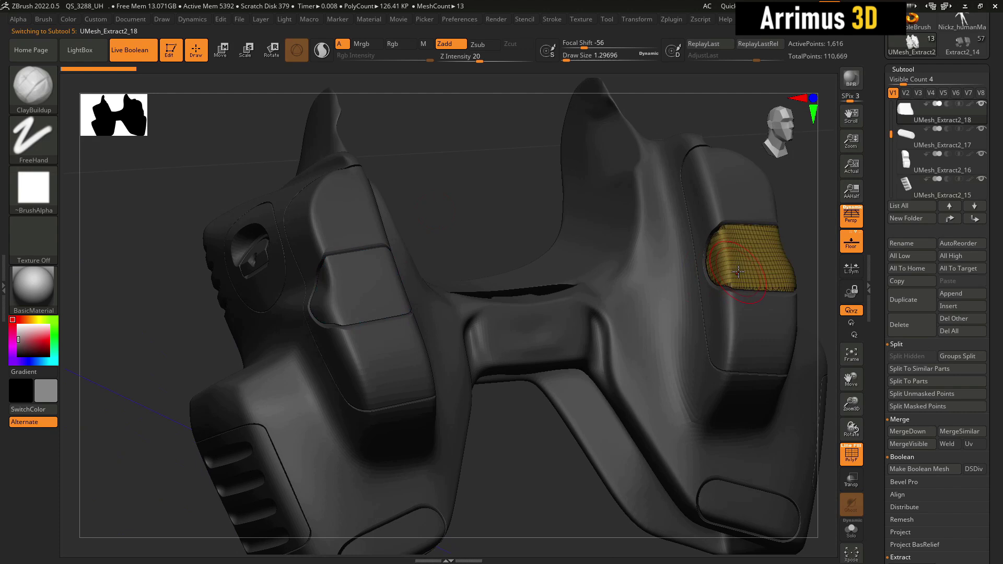
{"action": "left_click", "coordinate": [911, 330]}
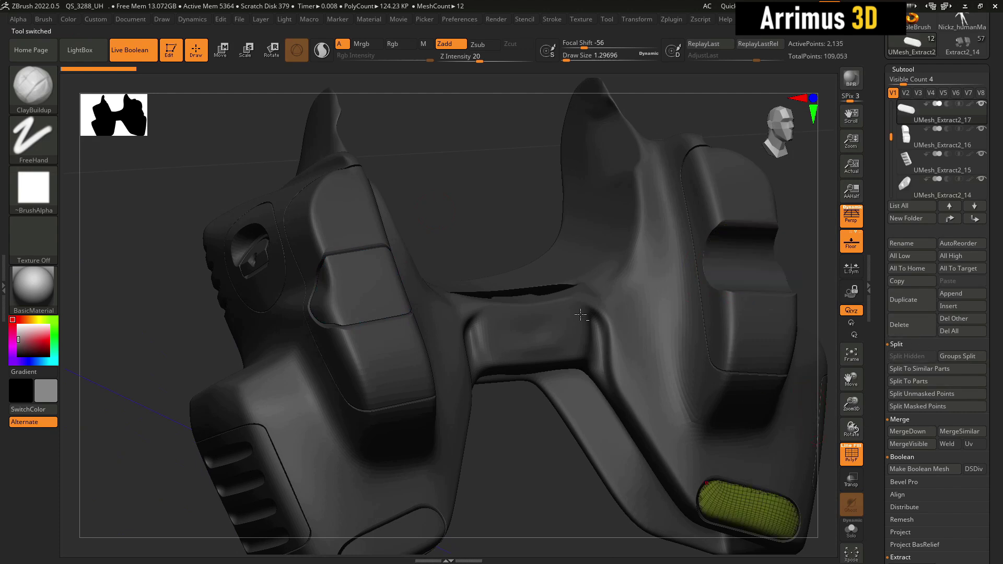
{"action": "left_click", "coordinate": [920, 331]}
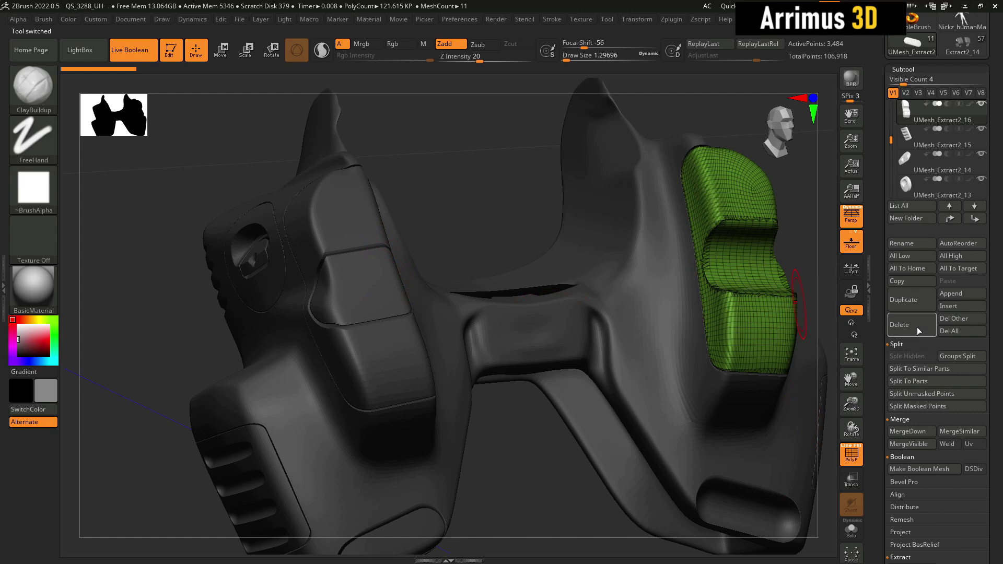
{"action": "left_click", "coordinate": [919, 330]}
- Mirror and weld the remaining large side panel to the opposite half of the armor
{"action": "left_click", "coordinate": [363, 219], "text": "alt"}
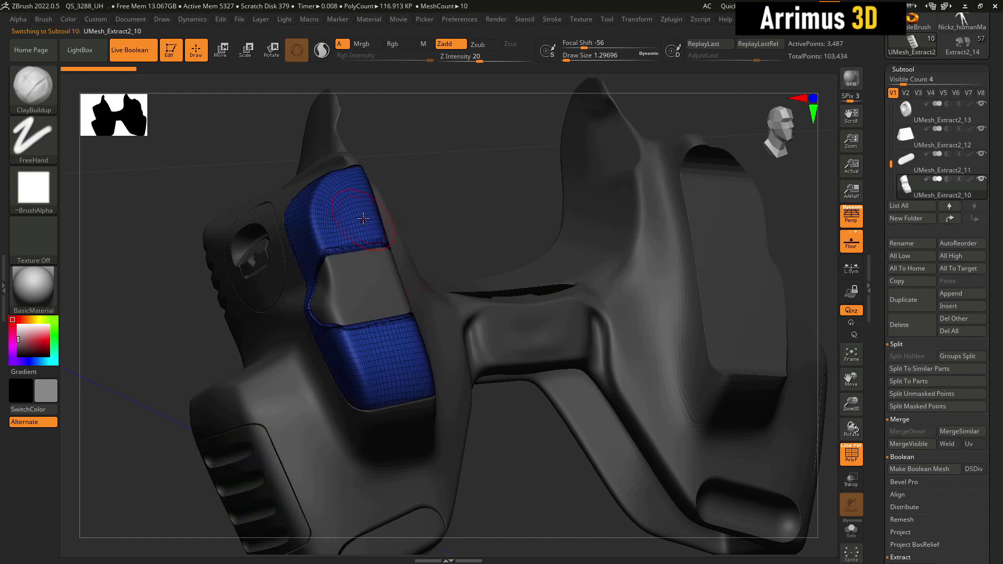
{"action": "key", "text": "space"}
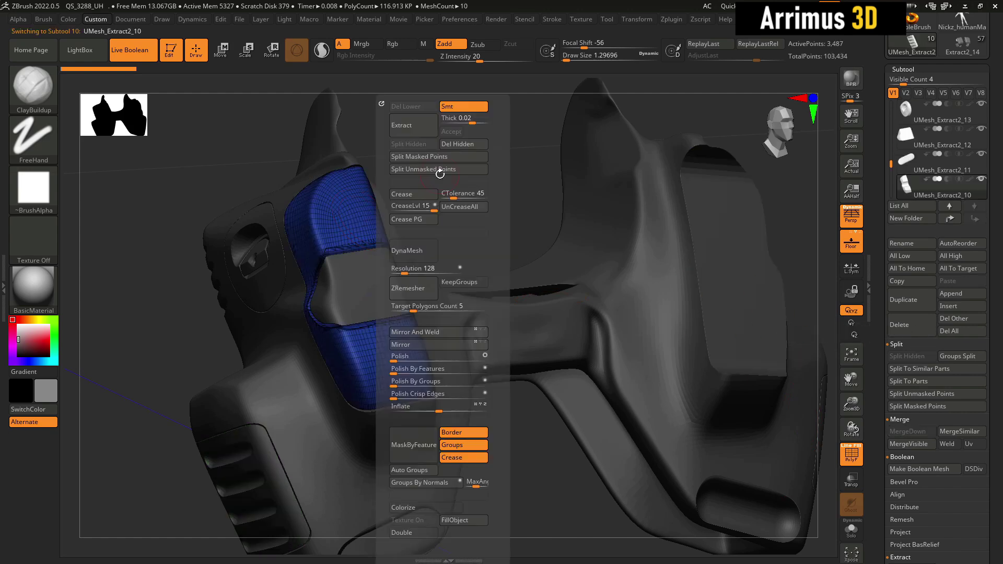
{"action": "left_click", "coordinate": [453, 332]}
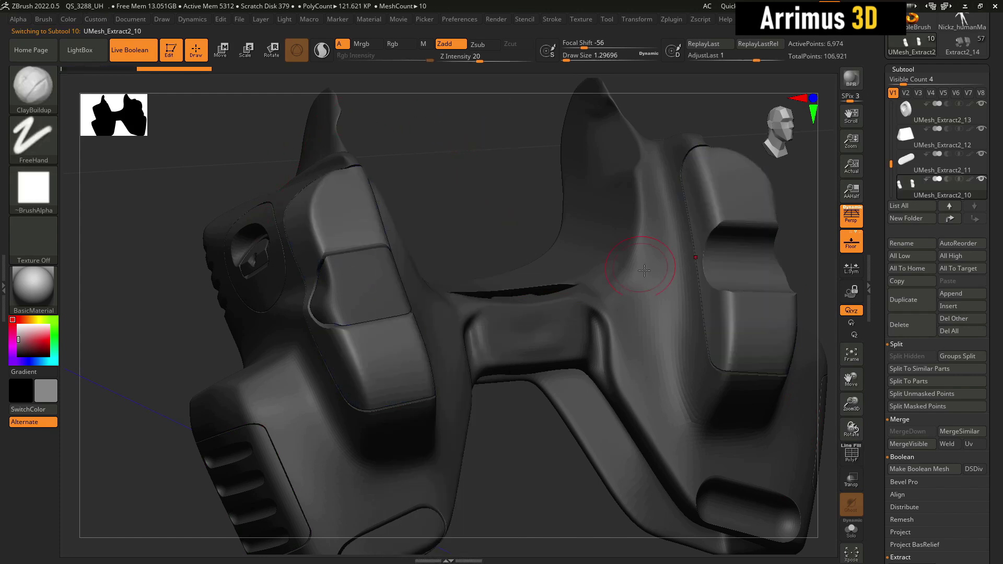
- Fill the armor body with the current mid gray and the large side panels with a darker gray
{"action": "left_click", "coordinate": [533, 224], "text": "alt"}
{"action": "key", "text": "shift+c"}
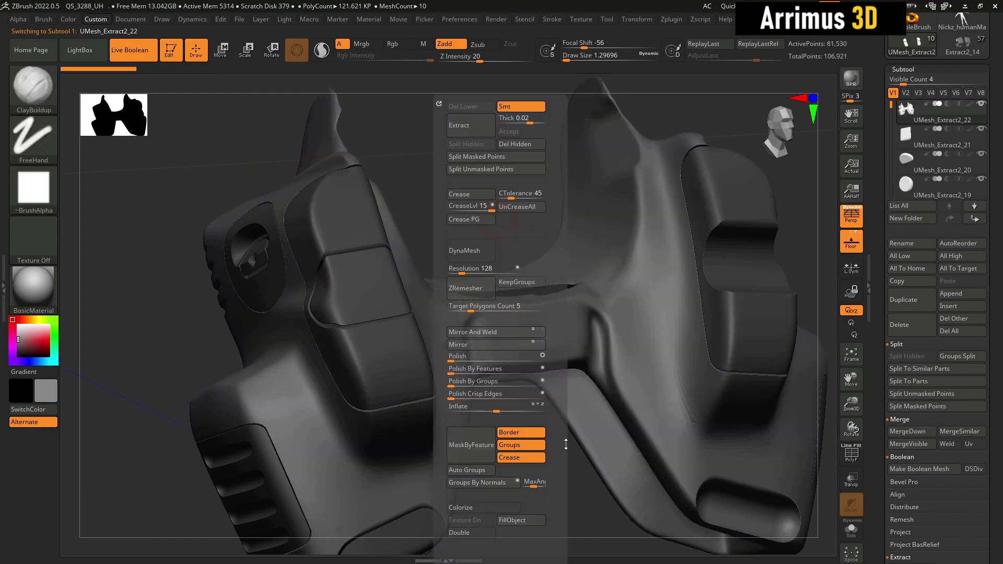
{"action": "left_click", "coordinate": [319, 214], "text": "alt"}
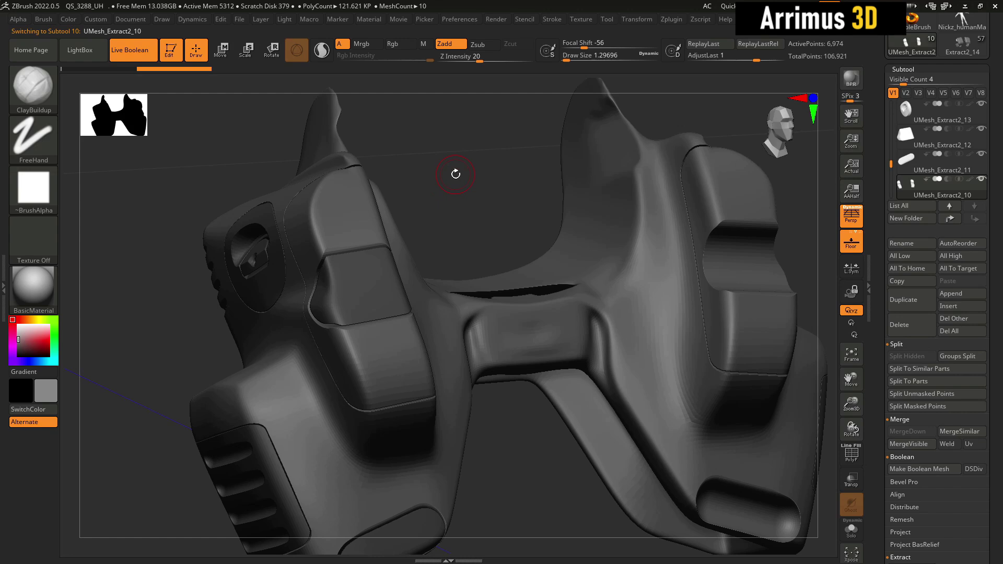
{"action": "key", "text": "space"}
{"action": "left_click_drag", "start_coordinate": [319, 233], "coordinate": [307, 230]}
{"action": "key", "text": "shift+c"}
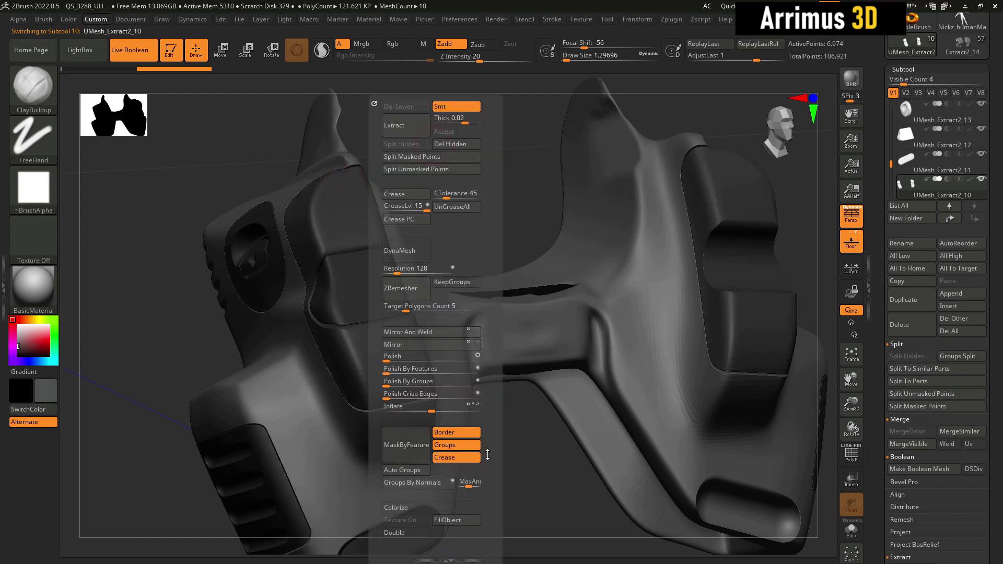
- Mirror and weld the small insert block between the side panel's two raised sections to the opposite half
{"action": "left_click", "coordinate": [346, 353], "text": "alt"}
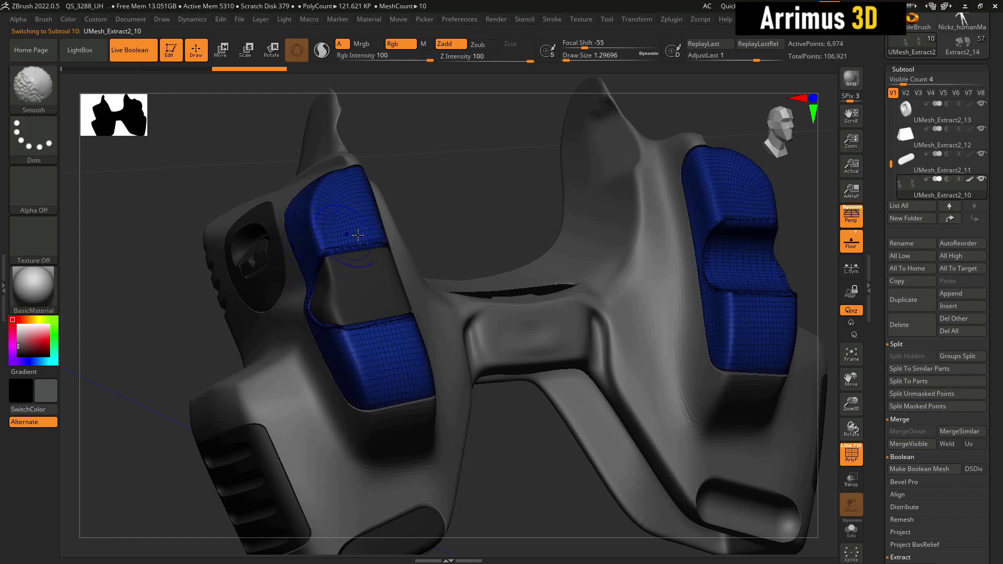
{"action": "key", "text": "shift+c"}
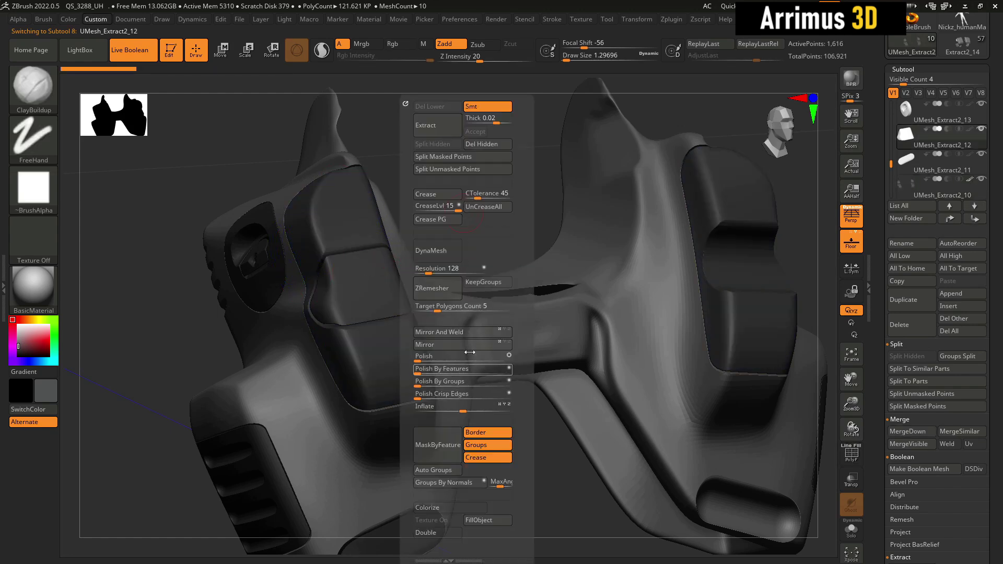
{"action": "left_click", "coordinate": [466, 336]}
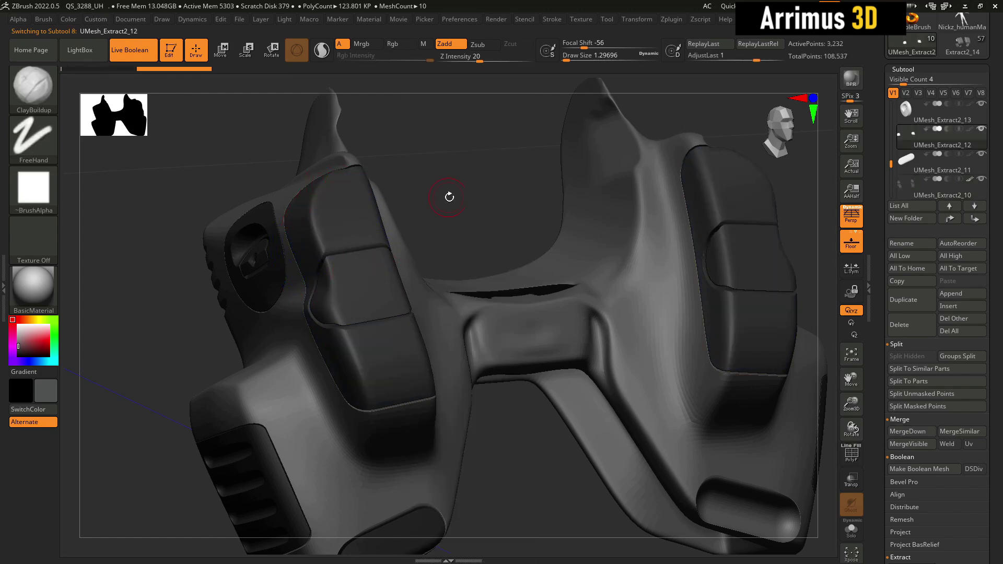
- Examine the recoloured side panels and the insert block up close from several angles
{"action": "left_click_drag", "start_coordinate": [447, 196], "coordinate": [417, 194]}
{"action": "mouse_move", "coordinate": [178, 283]}
{"action": "left_mouse_down"}
{"action": "mouse_move", "coordinate": [210, 255]}
{"action": "mouse_move", "coordinate": [173, 267]}
{"action": "mouse_move", "coordinate": [235, 255]}
{"action": "mouse_move", "coordinate": [201, 262]}
{"action": "mouse_move", "coordinate": [205, 296]}
{"action": "mouse_move", "coordinate": [220, 281]}
{"action": "left_mouse_up"}
{"action": "right_click_drag", "start_coordinate": [450, 199], "coordinate": [455, 215], "text": "ctrl"}
{"action": "mouse_move", "coordinate": [459, 219]}
{"action": "left_mouse_down"}
{"action": "mouse_move", "coordinate": [586, 219]}
{"action": "mouse_move", "coordinate": [477, 213]}
{"action": "left_mouse_up"}
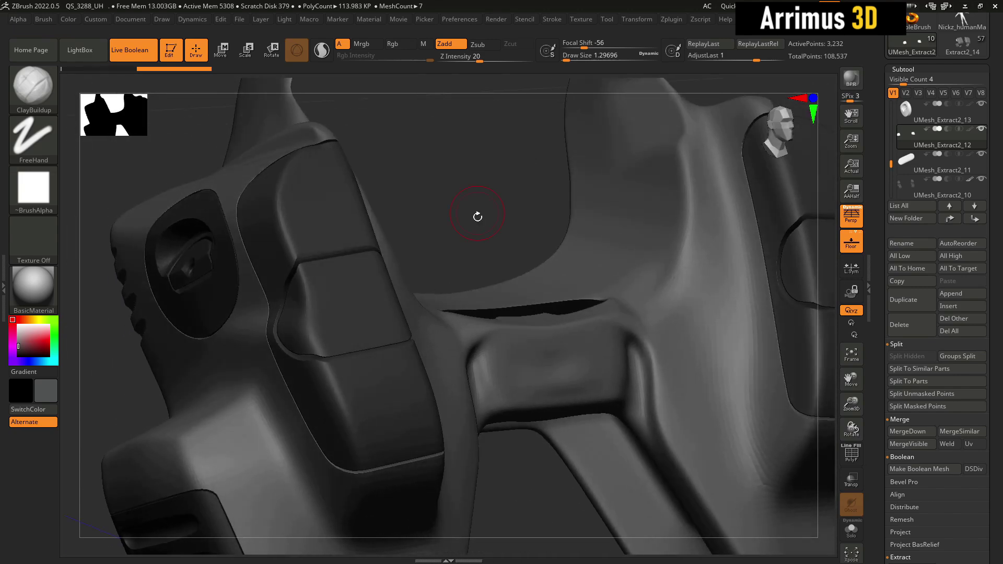
{"action": "key", "text": "shift+f"}
{"action": "key", "text": "shift+f"}
{"action": "right_click_drag", "start_coordinate": [470, 219], "coordinate": [476, 246], "text": "ctrl"}
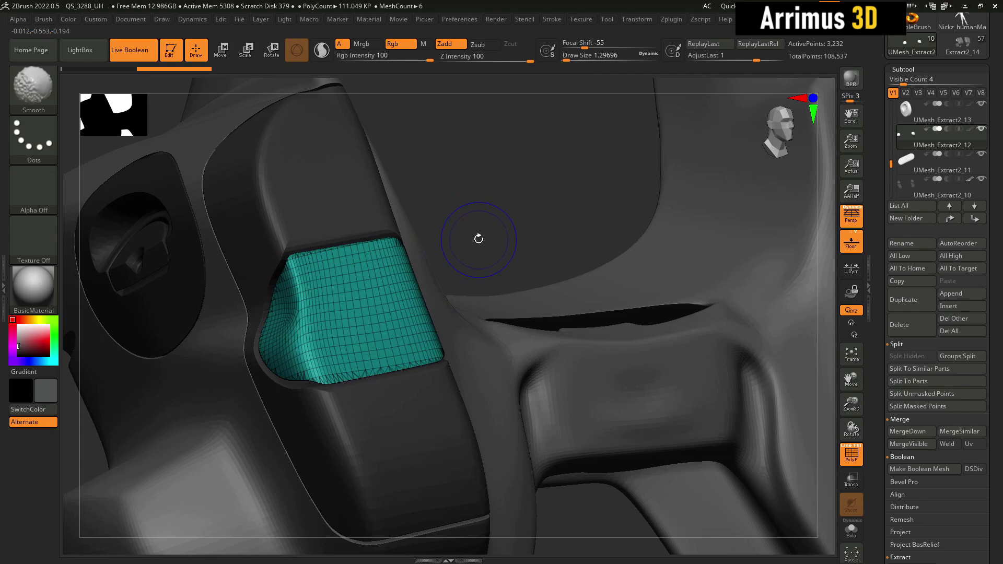
- Insert a GRID_DOTS_1 mesh over the lower oval plate and split it off into its own subtool
{"action": "mouse_move", "coordinate": [484, 233]}
{"action": "left_mouse_down"}
{"action": "mouse_move", "coordinate": [511, 179]}
{"action": "mouse_move", "coordinate": [513, 74]}
{"action": "left_mouse_up"}
{"action": "mouse_move", "coordinate": [554, 370]}
{"action": "left_mouse_down"}
{"action": "mouse_move", "coordinate": [609, 369]}
{"action": "mouse_move", "coordinate": [554, 385]}
{"action": "mouse_move", "coordinate": [553, 412]}
{"action": "mouse_move", "coordinate": [579, 392]}
{"action": "mouse_move", "coordinate": [586, 332]}
{"action": "mouse_move", "coordinate": [626, 334]}
{"action": "mouse_move", "coordinate": [636, 403]}
{"action": "mouse_move", "coordinate": [620, 397]}
{"action": "left_mouse_up"}
{"action": "mouse_move", "coordinate": [638, 437]}
{"action": "left_mouse_down"}
{"action": "mouse_move", "coordinate": [677, 446]}
{"action": "mouse_move", "coordinate": [541, 374]}
{"action": "left_mouse_up"}
{"action": "left_click", "coordinate": [502, 361], "text": "alt"}
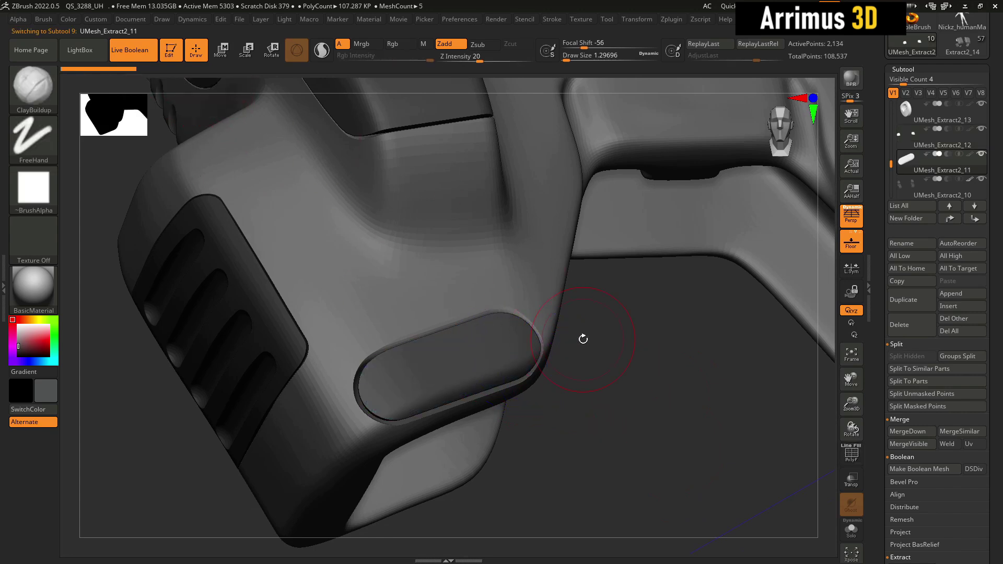
{"action": "key", "text": "3"}
{"action": "left_click", "coordinate": [598, 87]}
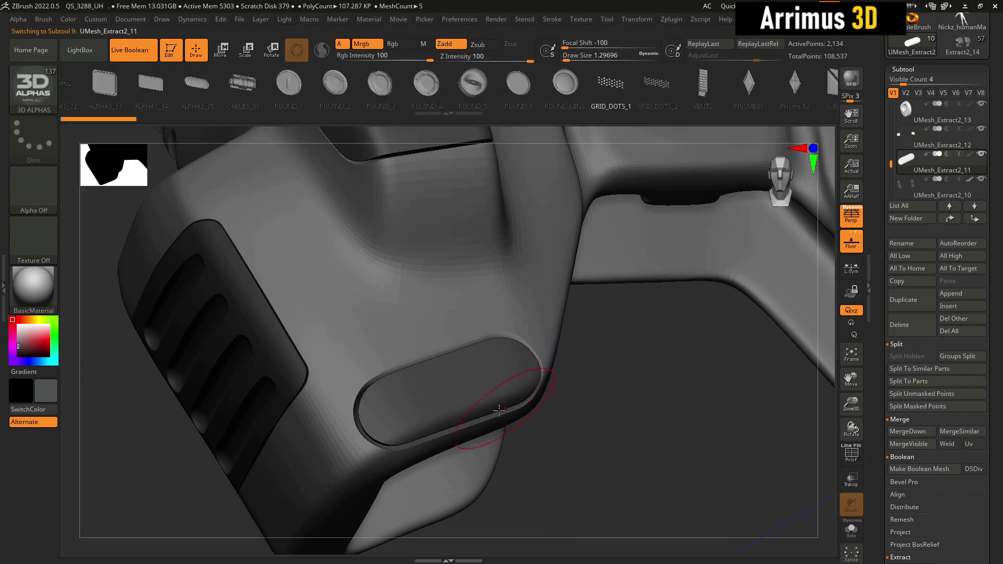
{"action": "left_click_drag", "start_coordinate": [504, 419], "coordinate": [521, 534]}
{"action": "left_click_drag", "start_coordinate": [611, 483], "coordinate": [634, 437], "text": "alt"}
{"action": "key", "text": "1"}
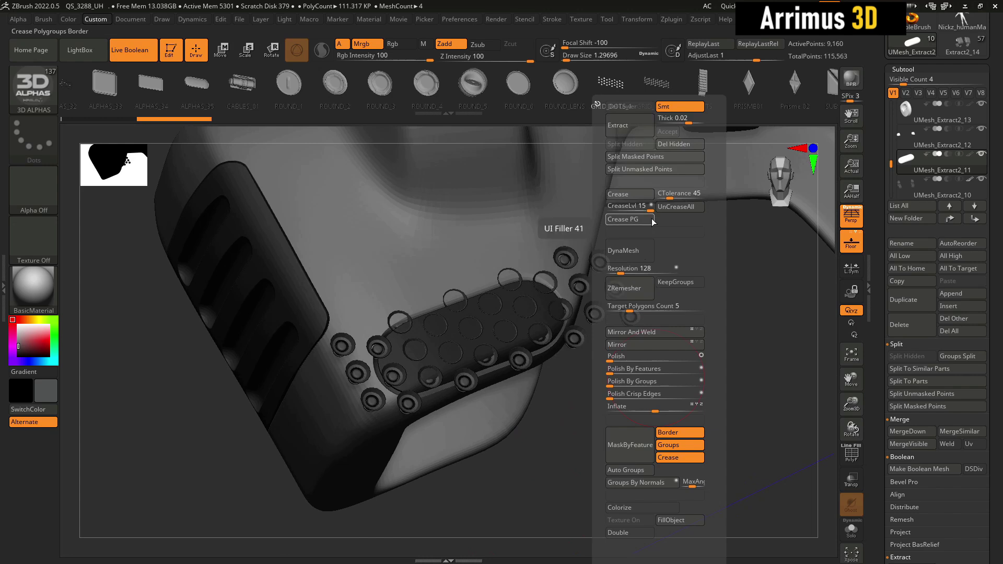
{"action": "left_click", "coordinate": [655, 169]}
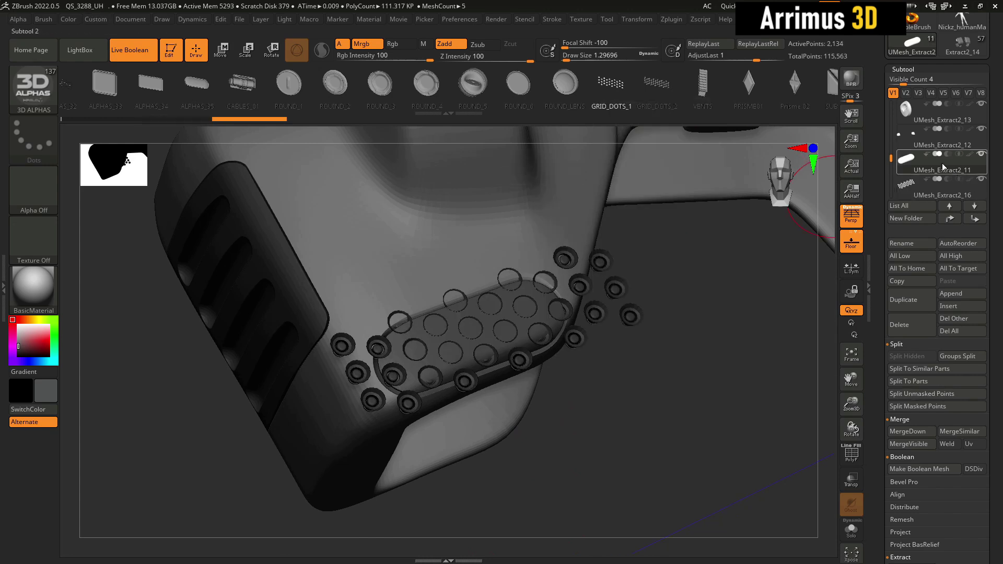
- Mark the oval plate as a Boolean start group and set the dot grid subtool to subtract from it
{"action": "mouse_move", "coordinate": [911, 171]}
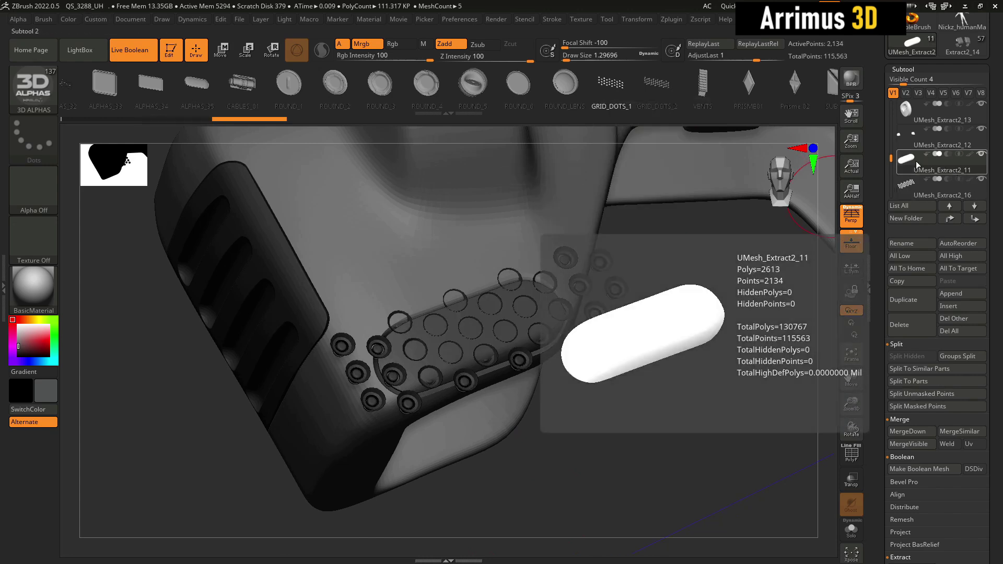
{"action": "left_click", "coordinate": [951, 184]}
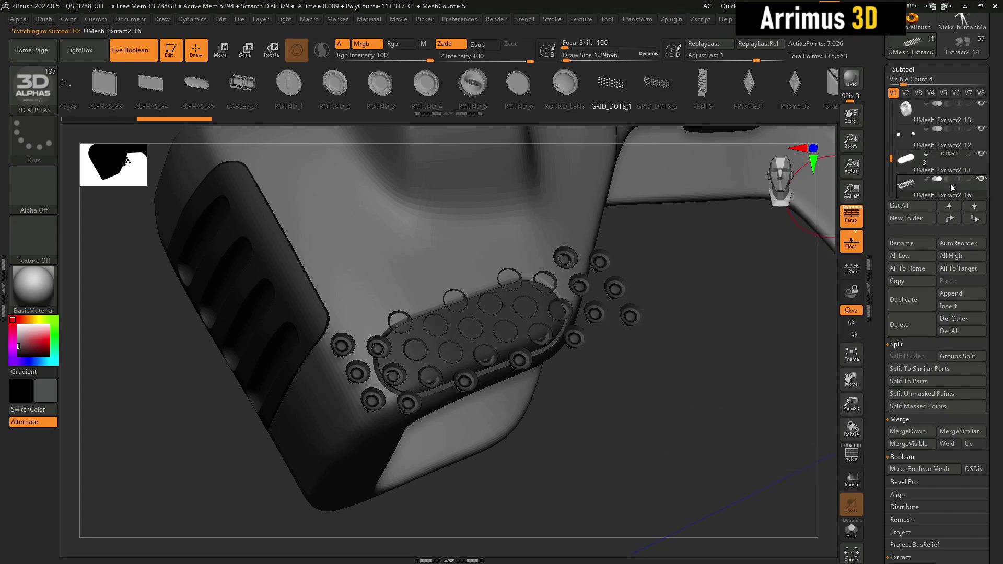
{"action": "left_click_drag", "start_coordinate": [765, 331], "coordinate": [604, 328]}
{"action": "left_click", "coordinate": [948, 180]}
{"action": "key", "text": "shift+f"}
{"action": "key", "text": "shift+f"}
- Mirror and weld both the dot grid cutter and the oval plate to the opposite half
{"action": "key", "text": "space"}
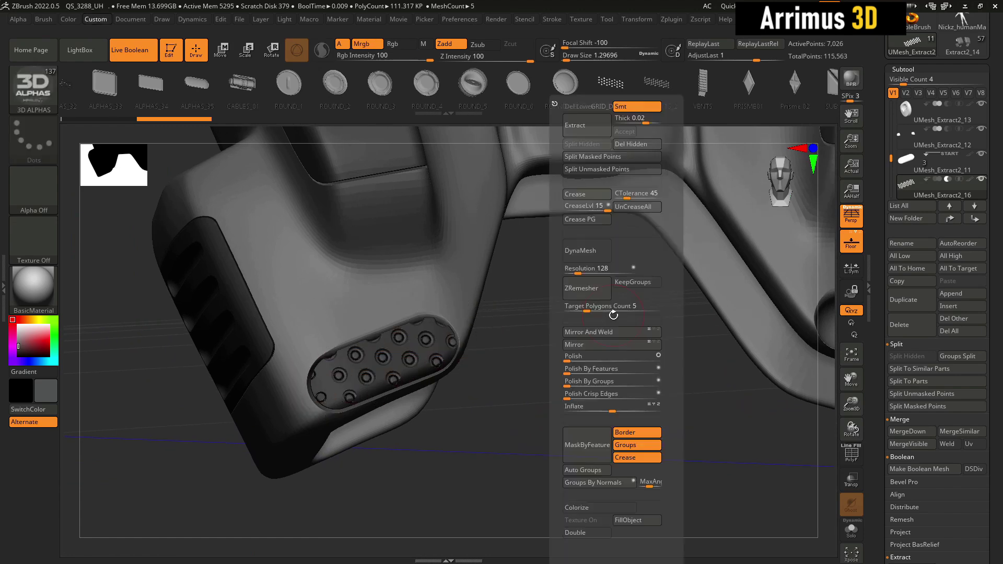
{"action": "left_click", "coordinate": [601, 332]}
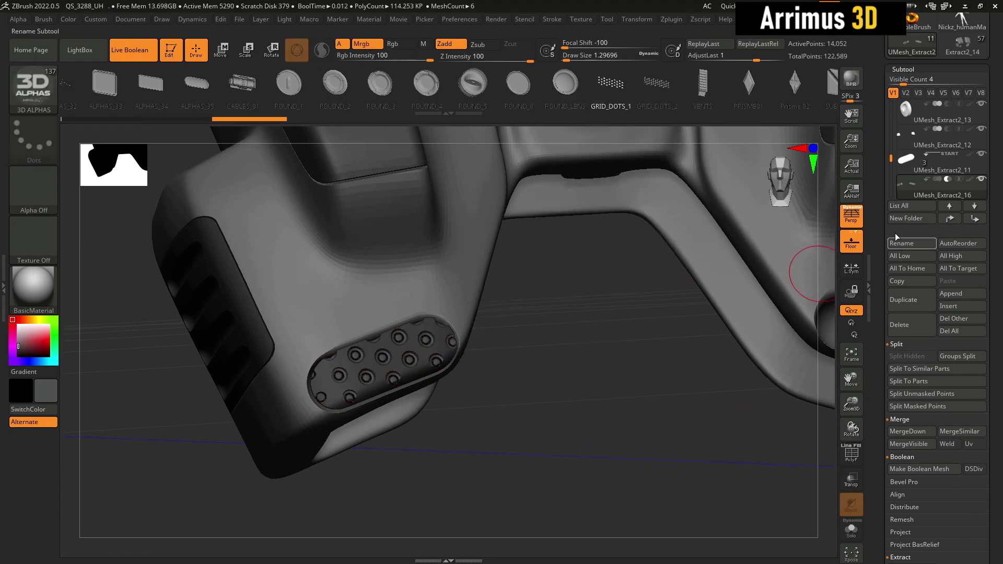
{"action": "left_click", "coordinate": [907, 170]}
{"action": "key", "text": "g"}
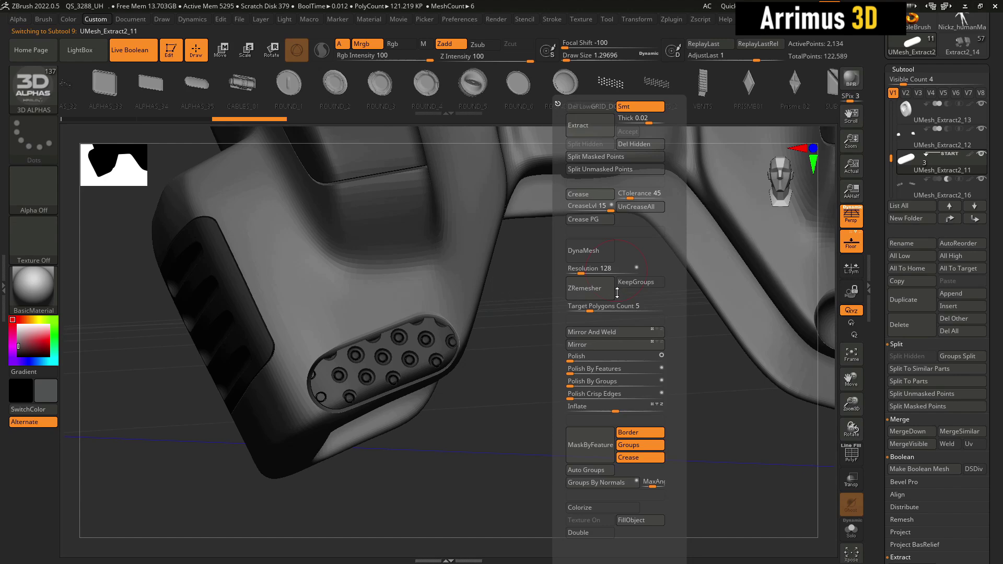
{"action": "left_click", "coordinate": [614, 337]}
{"action": "right_click_drag", "start_coordinate": [435, 314], "coordinate": [488, 467]}
{"action": "right_click_drag", "start_coordinate": [504, 179], "coordinate": [560, 224]}
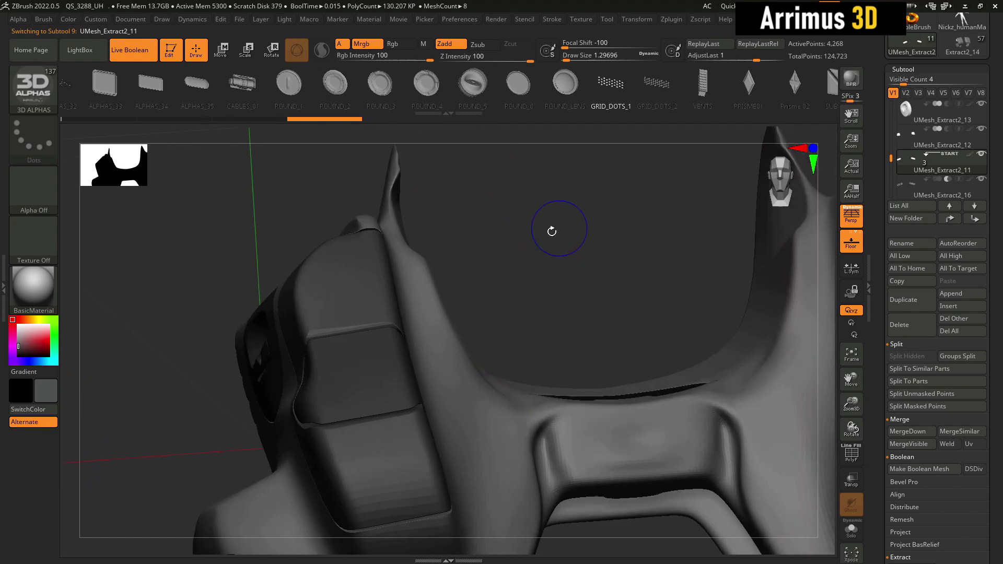
- Insert a GRID_DOTS_2 mesh over the small block between the side panel's raised sections and split it off into its own subtool
{"action": "left_click", "coordinate": [371, 371], "text": "alt"}
{"action": "mouse_move", "coordinate": [542, 332]}
{"action": "right_mouse_down"}
{"action": "mouse_move", "coordinate": [551, 199]}
{"action": "mouse_move", "coordinate": [559, 223]}
{"action": "right_mouse_up"}
{"action": "mouse_move", "coordinate": [610, 424]}
{"action": "right_mouse_down"}
{"action": "mouse_move", "coordinate": [603, 430]}
{"action": "mouse_move", "coordinate": [566, 379]}
{"action": "right_mouse_up"}
{"action": "key", "text": "shift+f"}
{"action": "key", "text": "shift+f"}
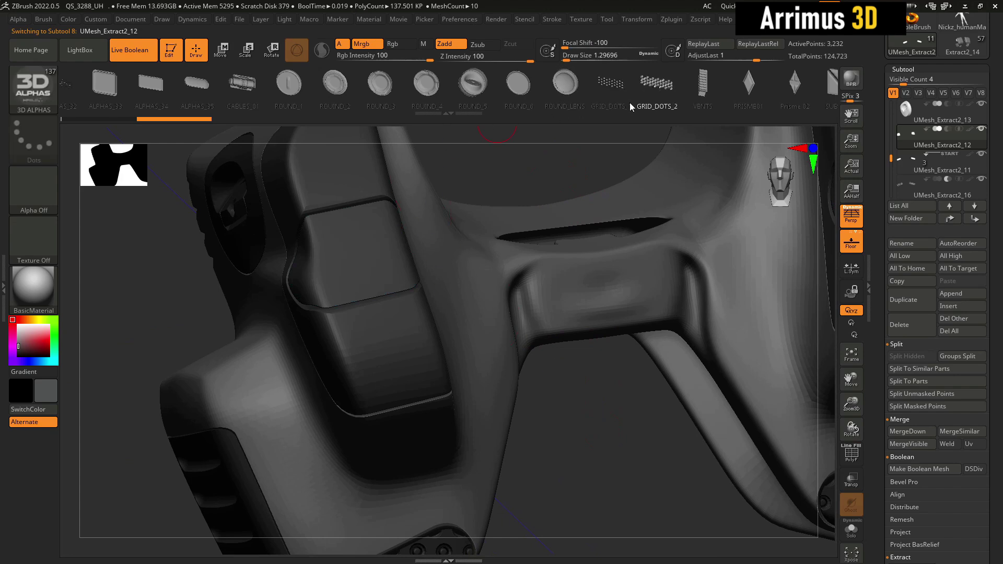
{"action": "left_click_drag", "start_coordinate": [369, 245], "coordinate": [402, 389]}
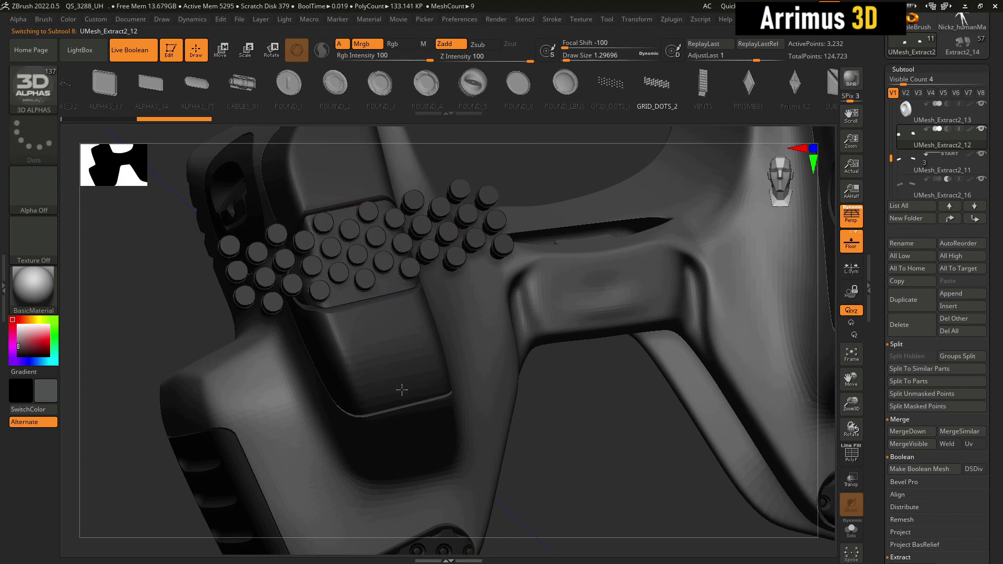
{"action": "key", "text": "shift+f"}
{"action": "key", "text": "shift+f"}
{"action": "key", "text": "2"}
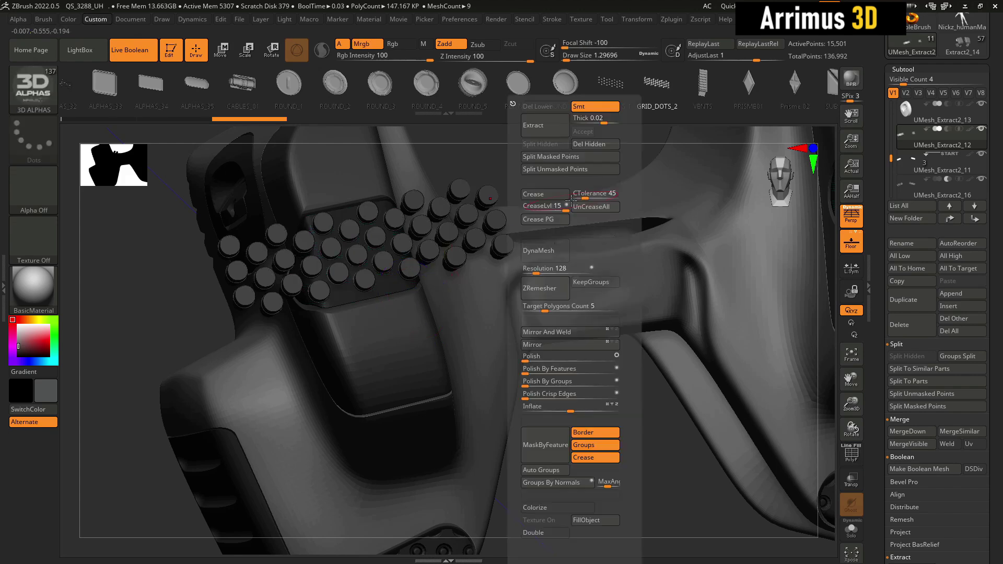
{"action": "left_click", "coordinate": [570, 170]}
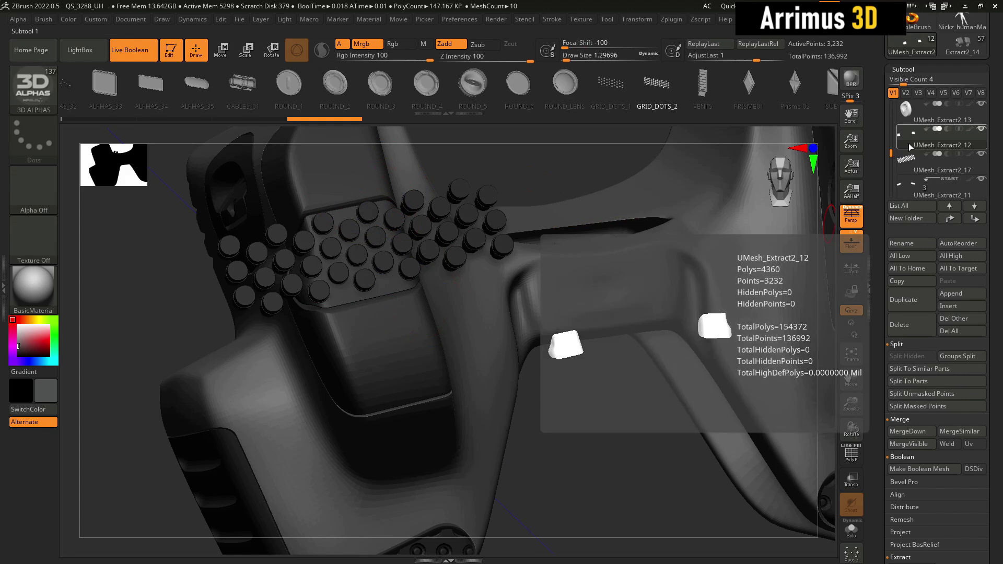
- Mark the insert block as a Boolean start group, set the new dot grid to subtract from it, and check both halves with the wireframe shown
{"action": "key", "text": "shift+f"}
{"action": "key", "text": "shift+f"}
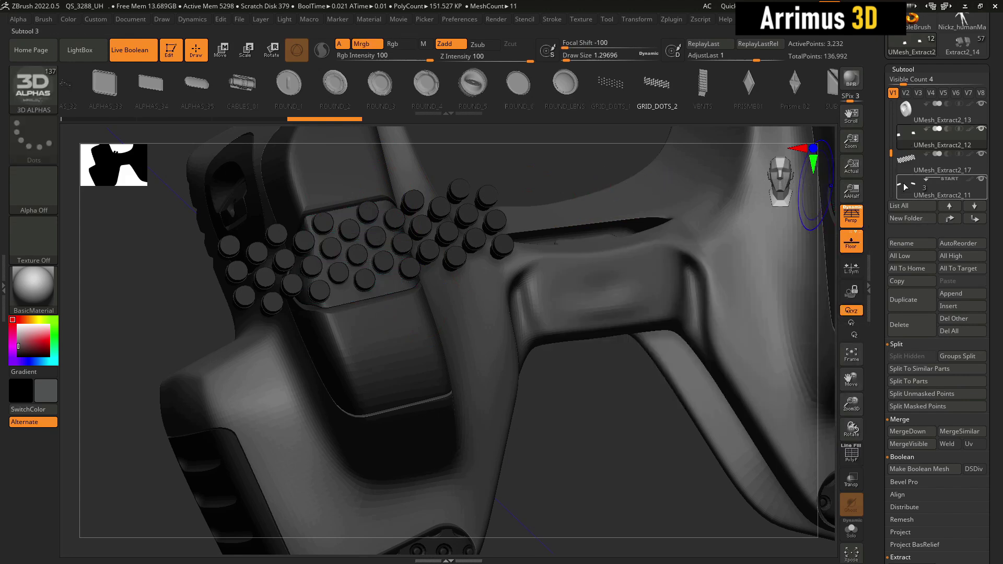
{"action": "mouse_move", "coordinate": [913, 150]}
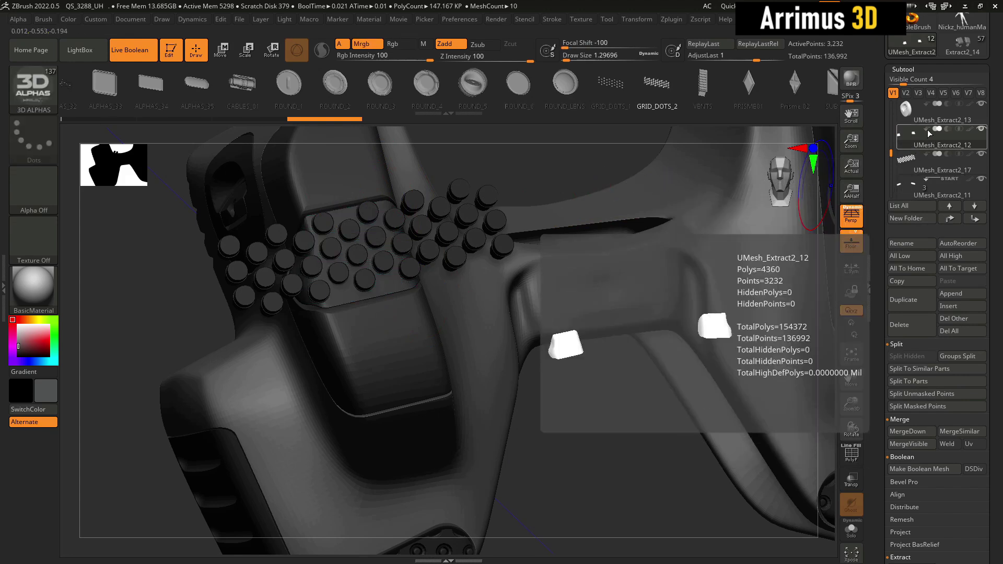
{"action": "left_click", "coordinate": [948, 155]}
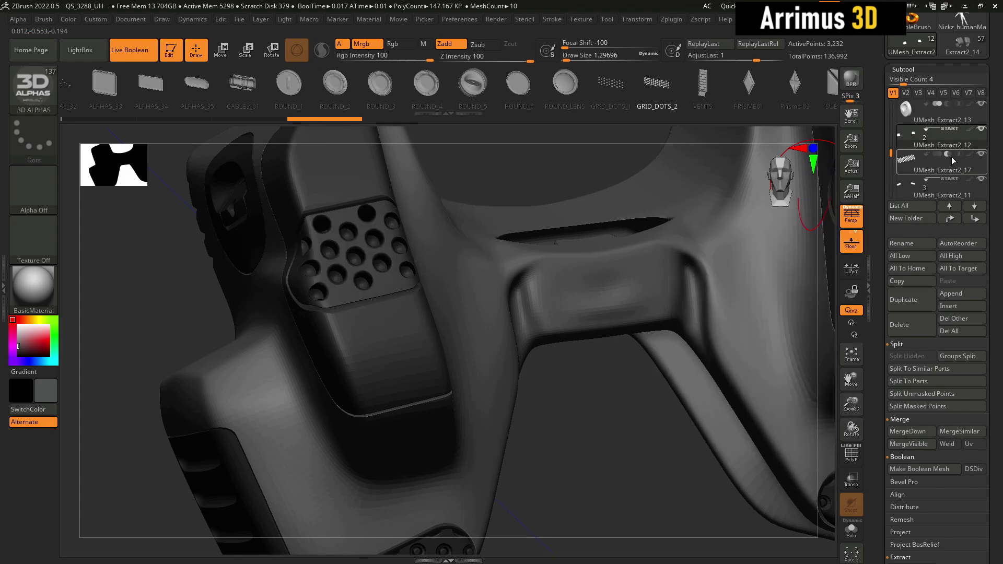
{"action": "key", "text": "shift+f"}
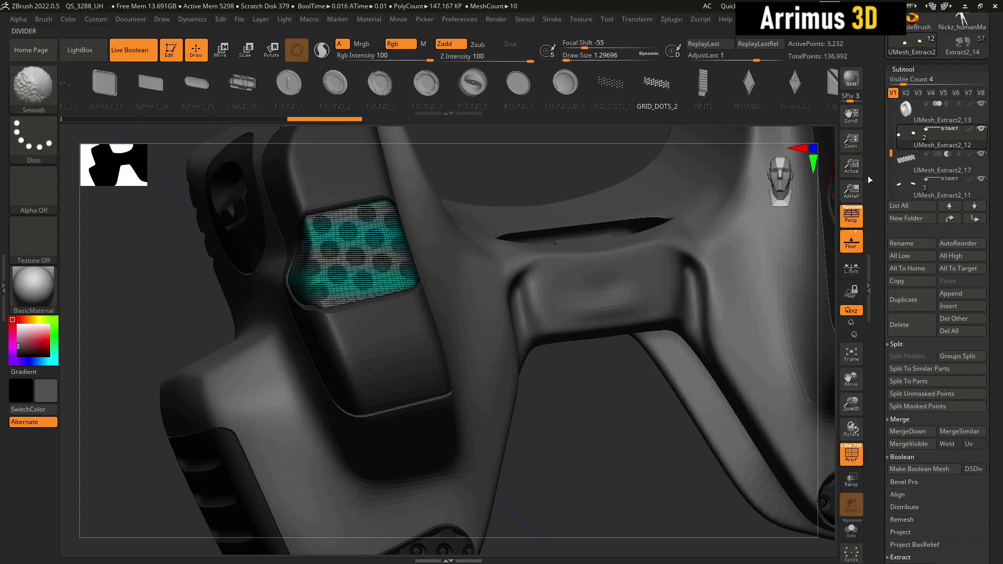
{"action": "left_click_drag", "start_coordinate": [595, 165], "coordinate": [400, 224]}
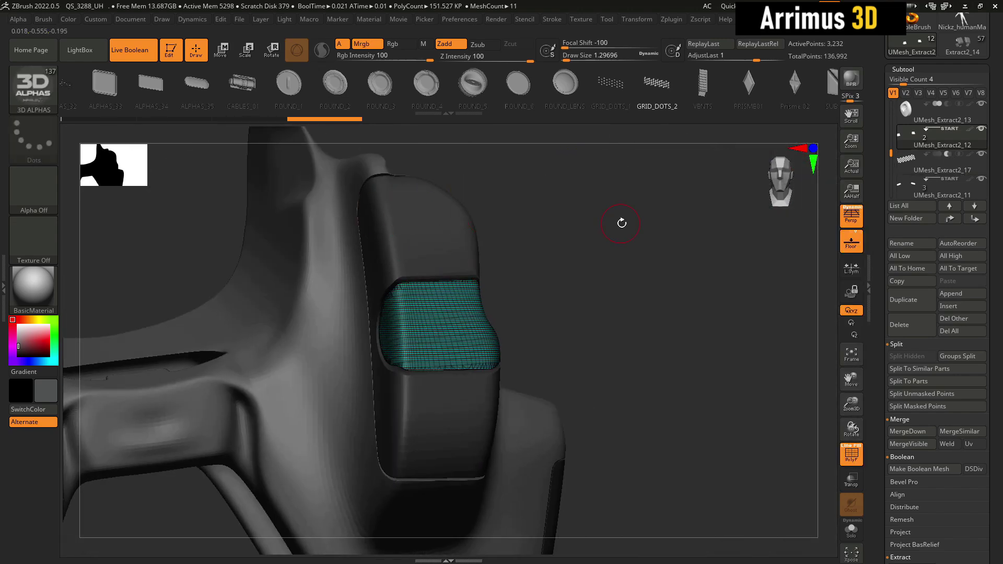
{"action": "left_click_drag", "start_coordinate": [621, 223], "coordinate": [532, 205]}
{"action": "key", "text": "shift+f"}
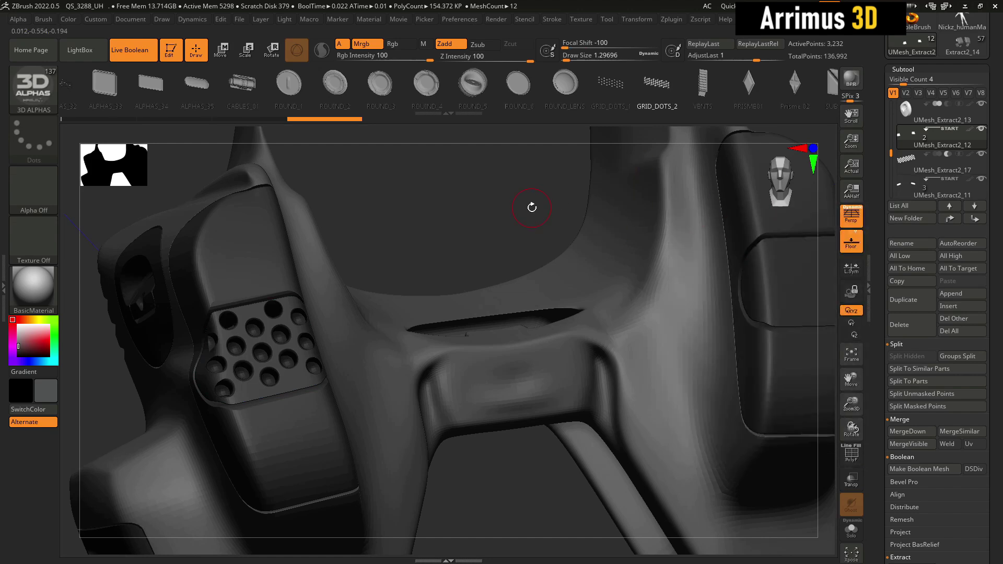
- Mirror and weld the insert block's dot grid cutter to the opposite half
{"action": "key", "text": "Down"}
{"action": "key", "text": "shift+f"}
{"action": "key", "text": "shift+f"}
{"action": "key", "text": "space"}
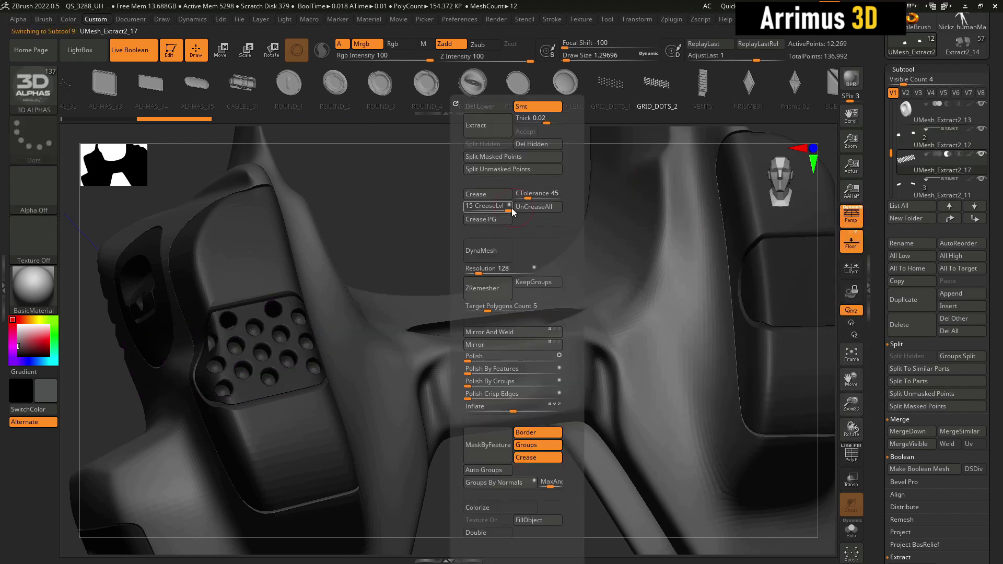
{"action": "left_click", "coordinate": [477, 332]}
{"action": "left_click_drag", "start_coordinate": [410, 225], "coordinate": [503, 180]}
{"action": "key", "text": "shift+f"}
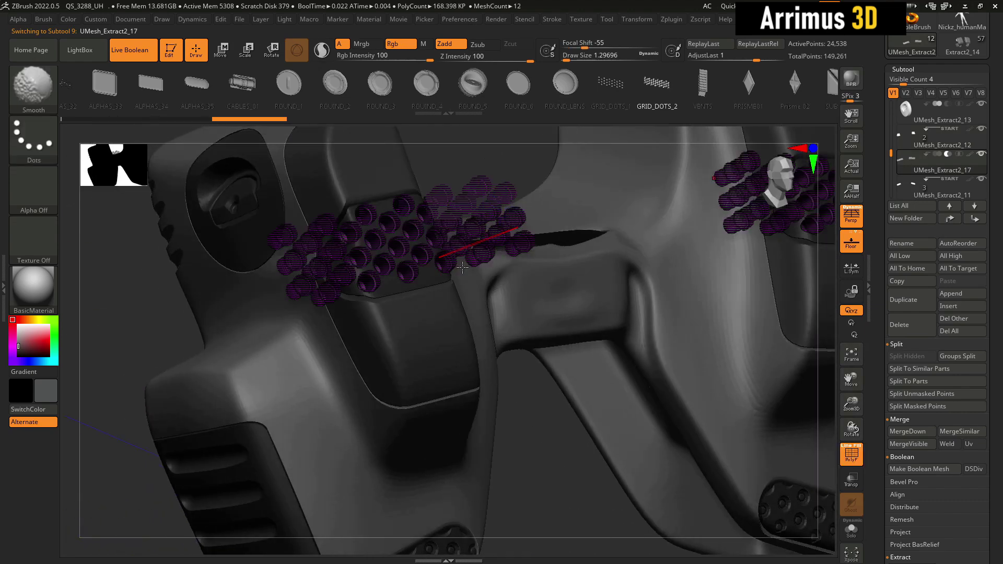
- Switch to the ClayBuildup brush and isolate the side panel that surrounds the dotted insert block
{"action": "left_click", "coordinate": [432, 316], "text": "alt"}
{"action": "key", "text": "ctrl+z"}
{"action": "key", "text": "b"}
{"action": "key", "text": "c"}
{"action": "key", "text": "b"}
{"action": "key", "text": "shift+f"}
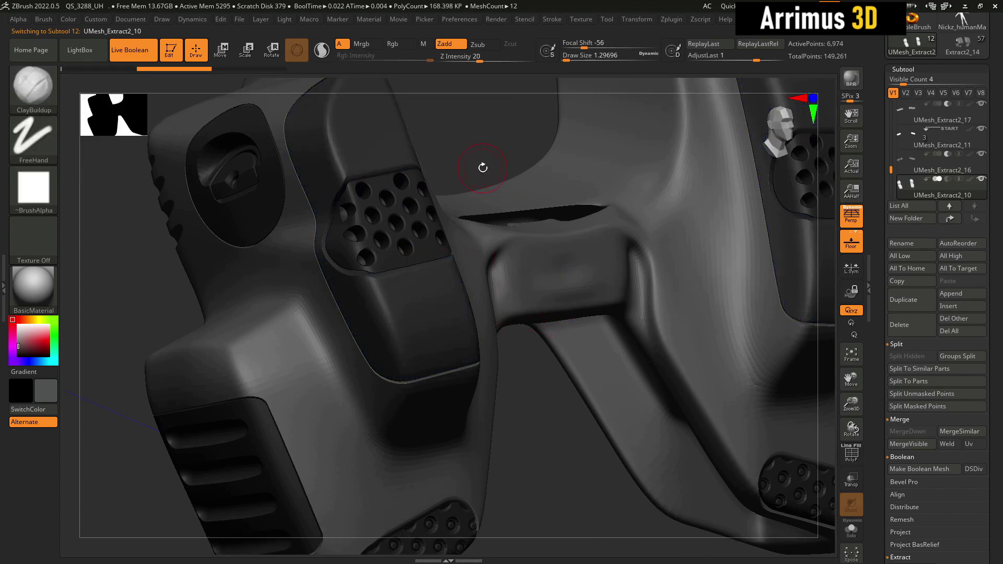
{"action": "left_click_drag", "start_coordinate": [483, 167], "coordinate": [484, 179]}
{"action": "key", "text": "shift+f"}
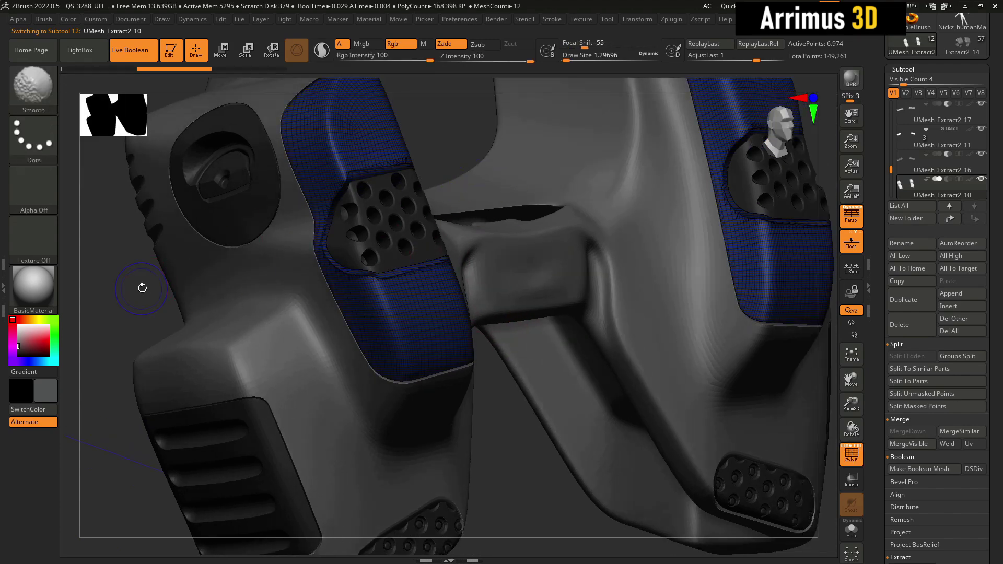
{"action": "key", "text": "shift+f"}
{"action": "key", "text": "alt+s"}
{"action": "mouse_move", "coordinate": [266, 321]}
{"action": "left_mouse_down"}
{"action": "mouse_move", "coordinate": [260, 347]}
{"action": "mouse_move", "coordinate": [251, 296]}
{"action": "left_mouse_up"}
- Cut an angled notch into the outer edge of the side panel's lower section with KnifeCurve and show all parts again
{"action": "left_click", "coordinate": [43, 92]}
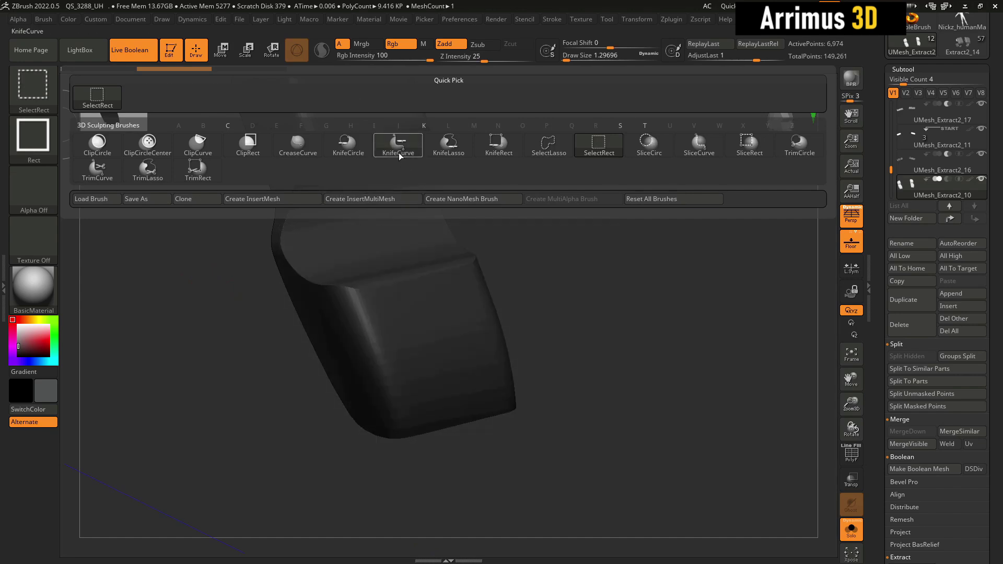
{"action": "left_click", "coordinate": [400, 156]}
{"action": "left_click_drag", "start_coordinate": [339, 356], "coordinate": [338, 357]}
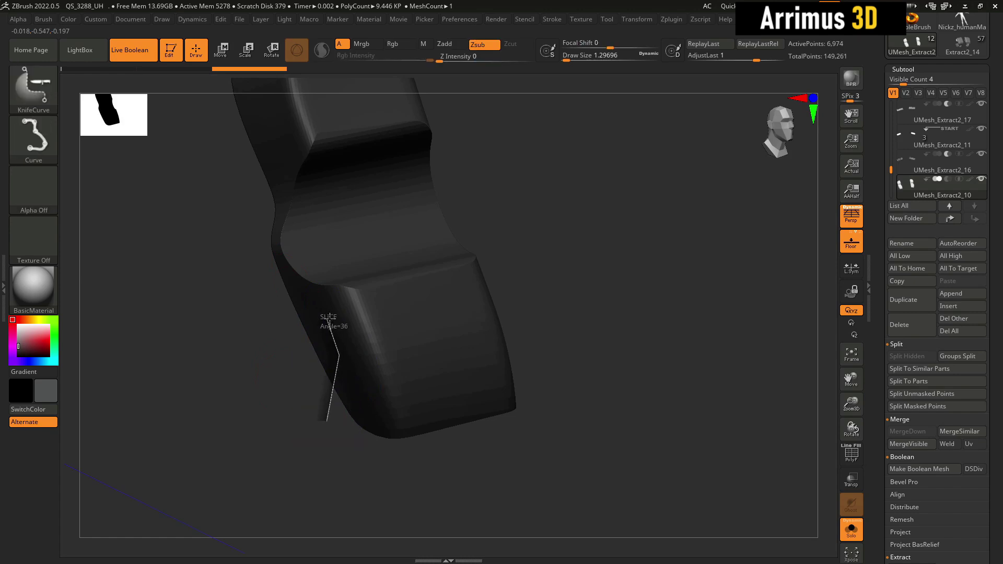
{"action": "left_click_drag", "start_coordinate": [245, 287], "coordinate": [243, 287]}
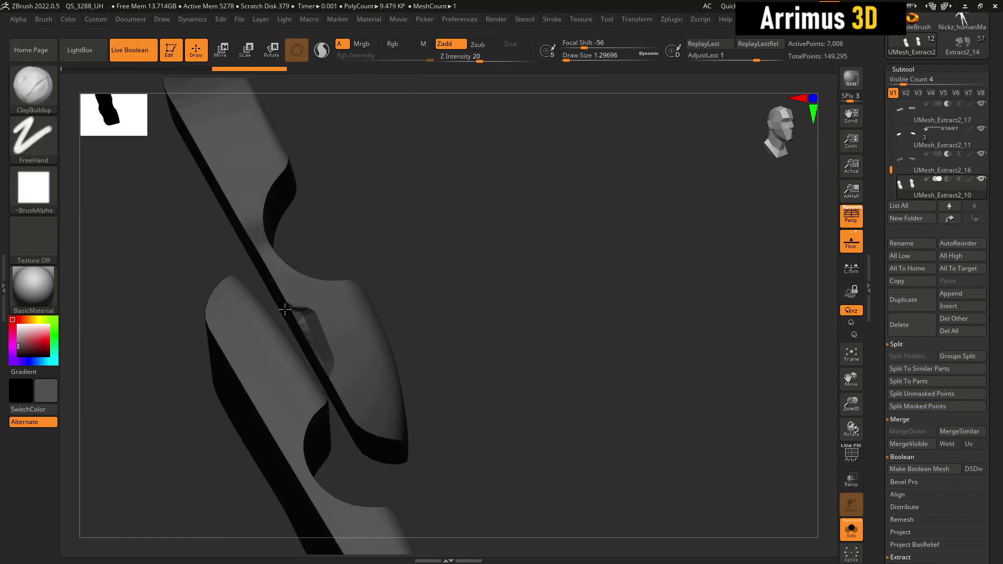
{"action": "left_click_drag", "start_coordinate": [470, 314], "coordinate": [296, 300]}
{"action": "key", "text": "shift+f"}
{"action": "key", "text": "shift+f"}
{"action": "left_click_drag", "start_coordinate": [484, 302], "coordinate": [422, 340]}
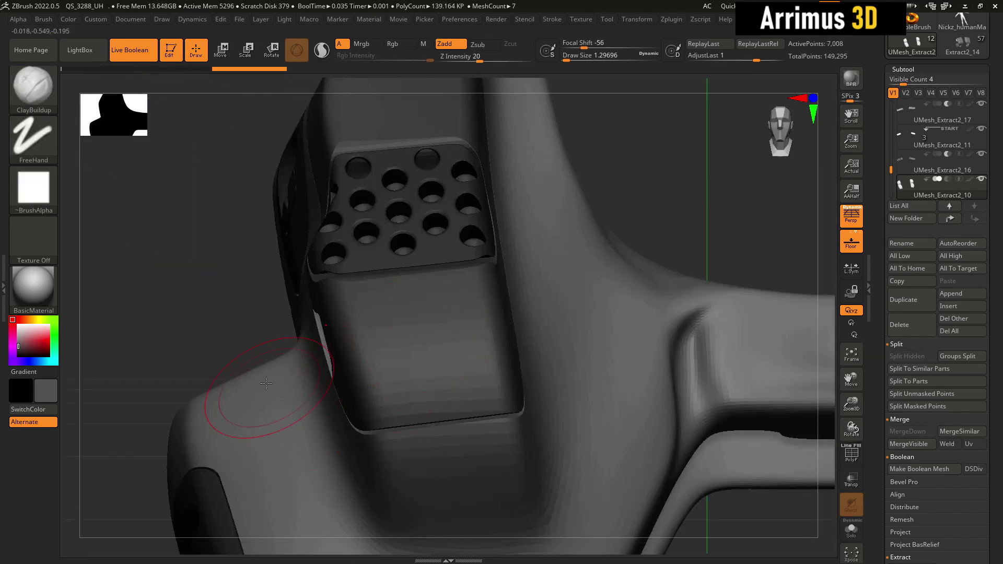
{"action": "left_click_drag", "start_coordinate": [235, 314], "coordinate": [273, 307]}
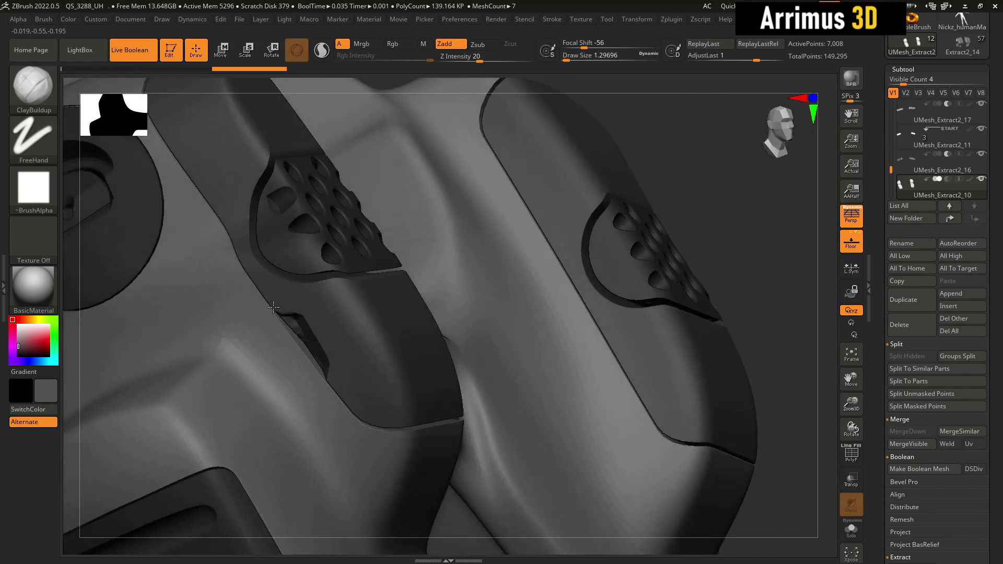
- Cut a second angled notch into the outer edge of the side panel's upper section with KnifeCurve
{"action": "left_click_drag", "start_coordinate": [689, 176], "coordinate": [758, 277], "text": "alt"}
{"action": "mouse_move", "coordinate": [529, 137]}
{"action": "left_mouse_down", "text": "alt"}
{"action": "mouse_move", "coordinate": [522, 193]}
{"action": "mouse_move", "coordinate": [596, 230]}
{"action": "left_mouse_up", "text": "alt"}
{"action": "key", "text": "shift+f"}
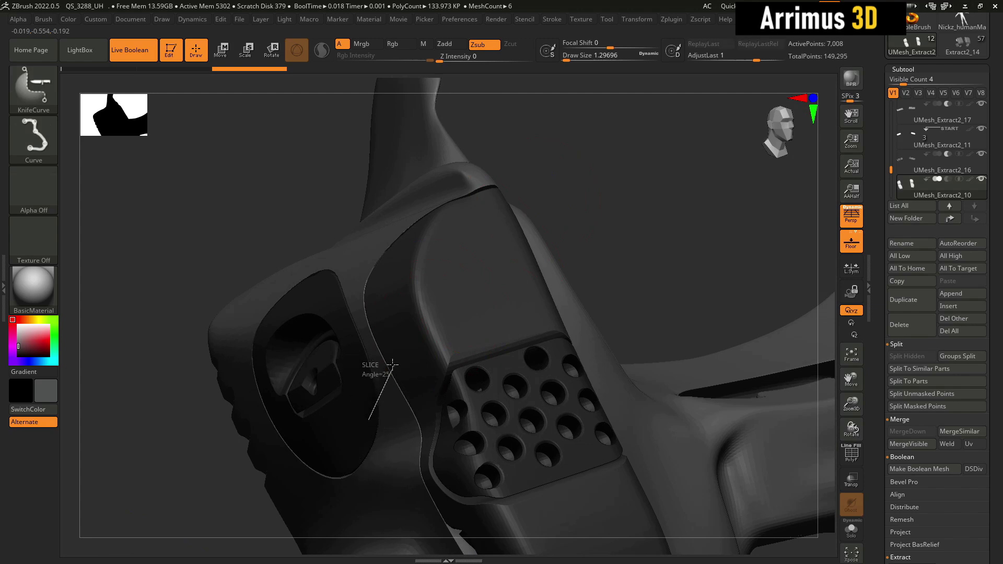
{"action": "left_click_drag", "start_coordinate": [397, 263], "coordinate": [398, 261], "text": "ctrl+shift"}
- Cut several angled notches along the side panel's inner edge with KnifeCurve and undo the last cut
{"action": "left_click_drag", "start_coordinate": [627, 182], "coordinate": [601, 193]}
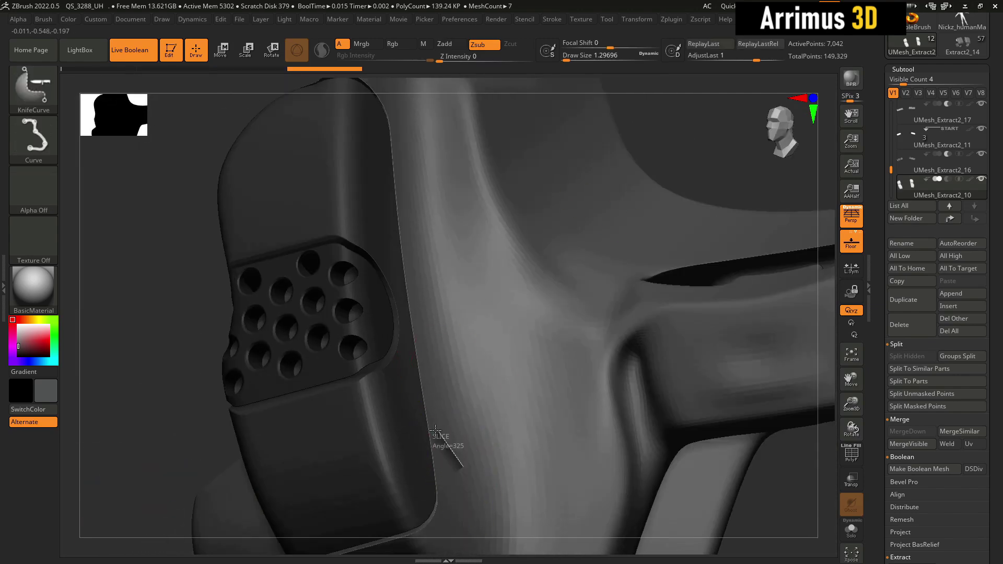
{"action": "left_click_drag", "start_coordinate": [412, 157], "coordinate": [417, 423], "text": "ctrl+shift"}
{"action": "left_click_drag", "start_coordinate": [417, 378], "coordinate": [417, 382], "text": "ctrl+shift"}
{"action": "left_click_drag", "start_coordinate": [130, 264], "coordinate": [347, 206]}
{"action": "left_click_drag", "start_coordinate": [410, 135], "coordinate": [369, 167], "text": "ctrl+shift"}
{"action": "left_click_drag", "start_coordinate": [415, 302], "coordinate": [417, 305], "text": "ctrl+shift"}
{"action": "mouse_move", "coordinate": [436, 351]}
{"action": "left_mouse_down", "text": "ctrl+shift"}
{"action": "mouse_move", "coordinate": [387, 413]}
{"action": "mouse_move", "coordinate": [412, 507]}
{"action": "mouse_move", "coordinate": [385, 486]}
{"action": "mouse_move", "coordinate": [415, 515]}
{"action": "left_mouse_up", "text": "ctrl+shift"}
{"action": "key", "text": "ctrl+z"}
- Isolate the main armor body, slice it with KnifeCurve, and show all subtools again
{"action": "mouse_move", "coordinate": [214, 400]}
{"action": "left_mouse_down"}
{"action": "mouse_move", "coordinate": [154, 383]}
{"action": "mouse_move", "coordinate": [209, 381]}
{"action": "left_mouse_up"}
{"action": "left_click", "coordinate": [448, 347], "text": "alt"}
{"action": "mouse_move", "coordinate": [235, 303]}
{"action": "left_mouse_down"}
{"action": "mouse_move", "coordinate": [171, 311]}
{"action": "mouse_move", "coordinate": [240, 285]}
{"action": "mouse_move", "coordinate": [230, 235]}
{"action": "mouse_move", "coordinate": [249, 220]}
{"action": "mouse_move", "coordinate": [257, 229]}
{"action": "left_mouse_up"}
{"action": "key", "text": "alt+s"}
{"action": "left_click_drag", "start_coordinate": [405, 352], "coordinate": [270, 261], "text": "ctrl+shift"}
{"action": "left_click_drag", "start_coordinate": [313, 232], "coordinate": [282, 293]}
{"action": "key", "text": "alt+s"}
{"action": "mouse_move", "coordinate": [752, 470]}
{"action": "left_mouse_down"}
{"action": "mouse_move", "coordinate": [779, 536]}
{"action": "mouse_move", "coordinate": [582, 460]}
{"action": "left_mouse_up"}
{"action": "right_click_drag", "start_coordinate": [583, 460], "coordinate": [572, 497], "text": "ctrl"}
{"action": "key", "text": "shift+f"}
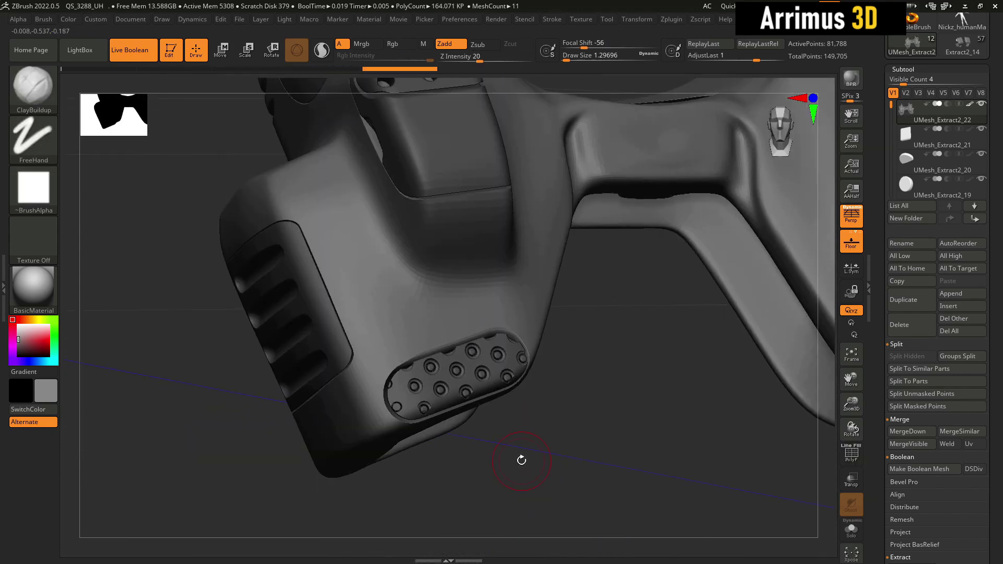
- Cut angular bites into the armor body's edge beside the central bridge with KnifeCurve and mirror and weld the body
{"action": "left_click_drag", "start_coordinate": [520, 459], "coordinate": [371, 354]}
{"action": "left_click_drag", "start_coordinate": [407, 444], "coordinate": [571, 231]}
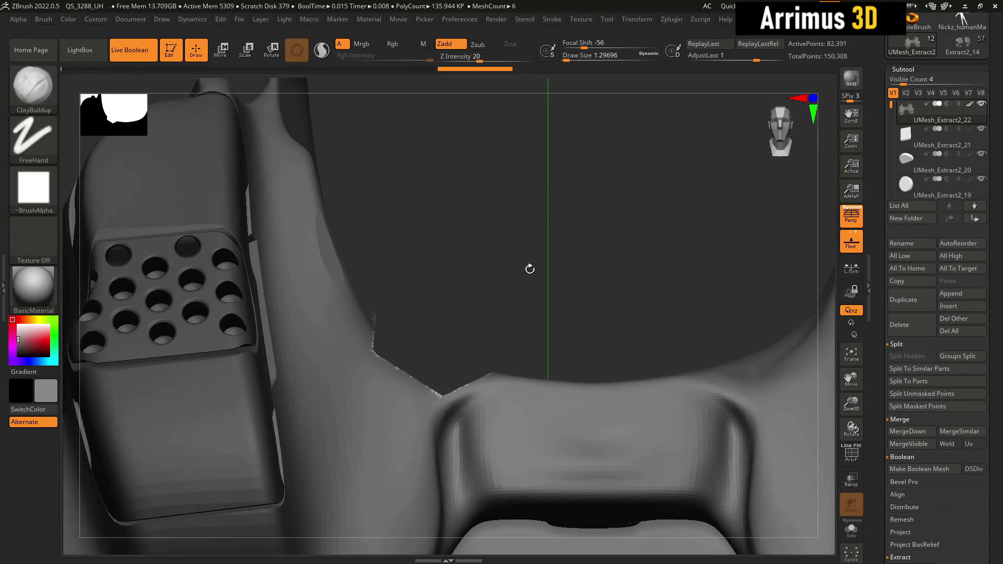
{"action": "left_click_drag", "start_coordinate": [531, 269], "coordinate": [534, 261]}
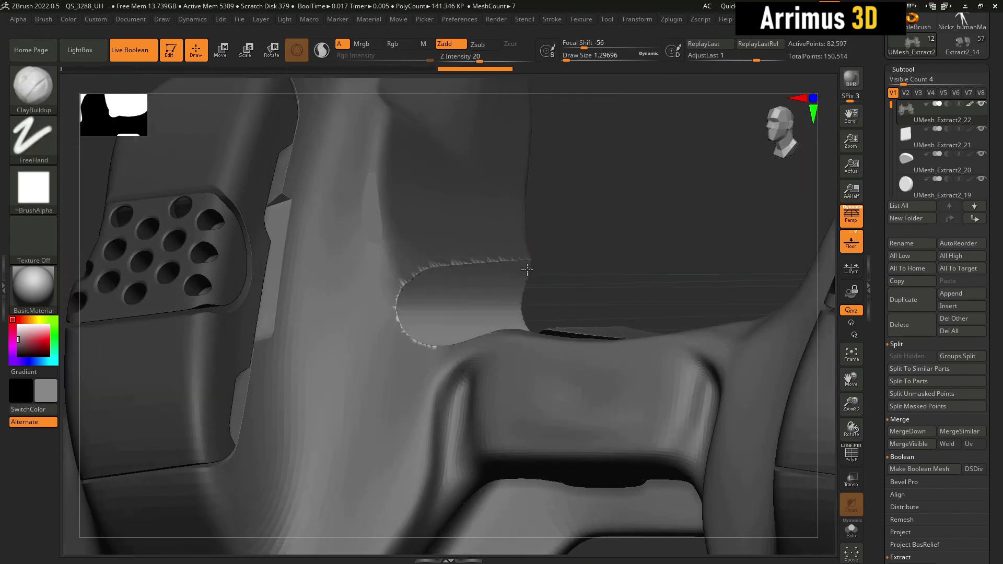
{"action": "key", "text": "space"}
{"action": "left_click", "coordinate": [526, 334]}
{"action": "mouse_move", "coordinate": [473, 225]}
{"action": "left_mouse_down"}
{"action": "mouse_move", "coordinate": [494, 302]}
{"action": "mouse_move", "coordinate": [542, 112]}
{"action": "mouse_move", "coordinate": [537, 179]}
{"action": "mouse_move", "coordinate": [448, 240]}
{"action": "mouse_move", "coordinate": [558, 253]}
{"action": "mouse_move", "coordinate": [528, 293]}
{"action": "mouse_move", "coordinate": [523, 225]}
{"action": "left_mouse_up"}
{"action": "left_click_drag", "start_coordinate": [456, 245], "coordinate": [562, 248], "text": "ctrl+shift"}
{"action": "mouse_move", "coordinate": [580, 251]}
{"action": "left_mouse_down"}
{"action": "mouse_move", "coordinate": [473, 257]}
{"action": "mouse_move", "coordinate": [532, 259]}
{"action": "left_mouse_up"}
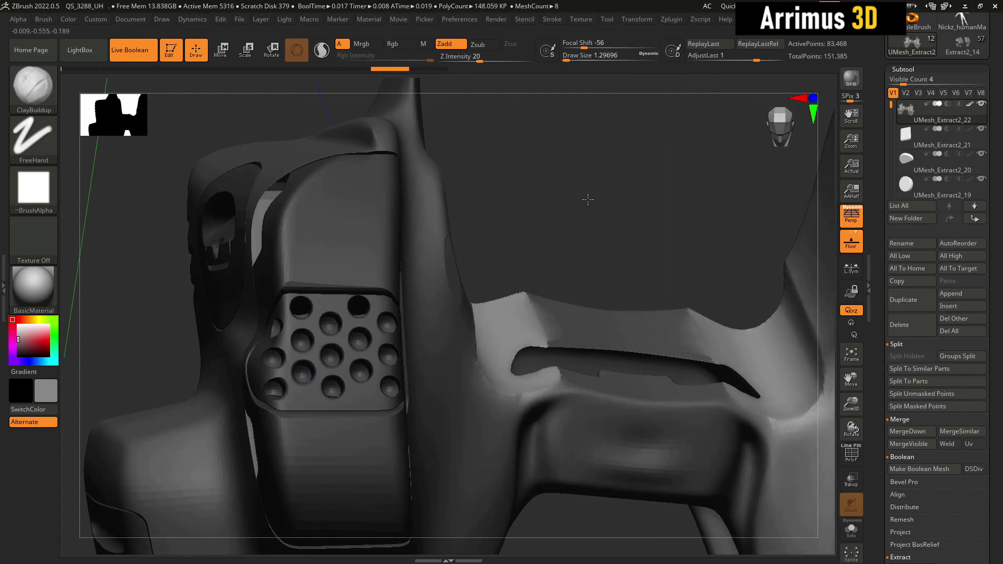
- Insert an ALPHAS_35 capsule on the armor body just above the dotted oval plate and split it off into its own subtool
{"action": "left_click_drag", "start_coordinate": [596, 202], "coordinate": [480, 351]}
{"action": "key", "text": "shift+f"}
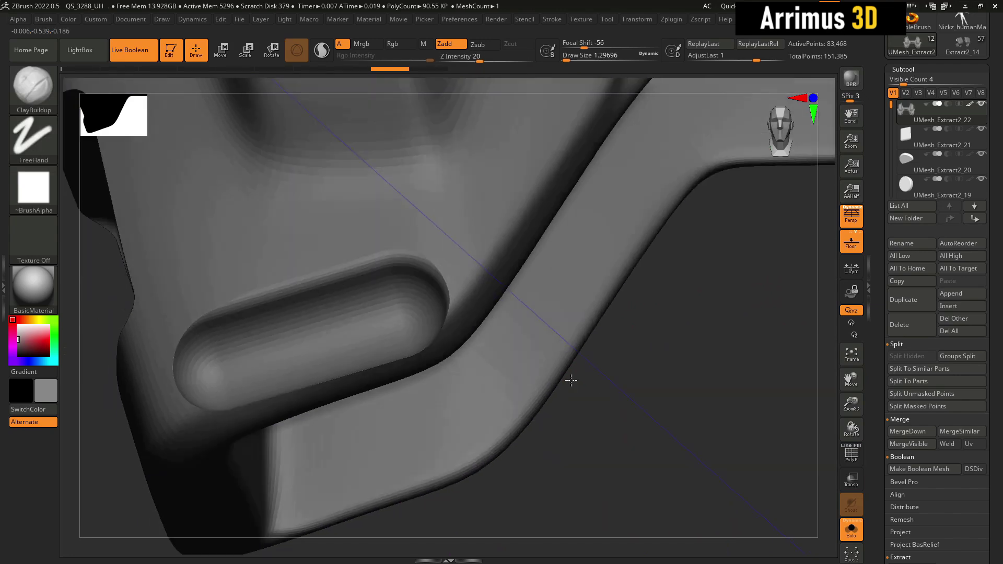
{"action": "left_click_drag", "start_coordinate": [569, 381], "coordinate": [634, 437]}
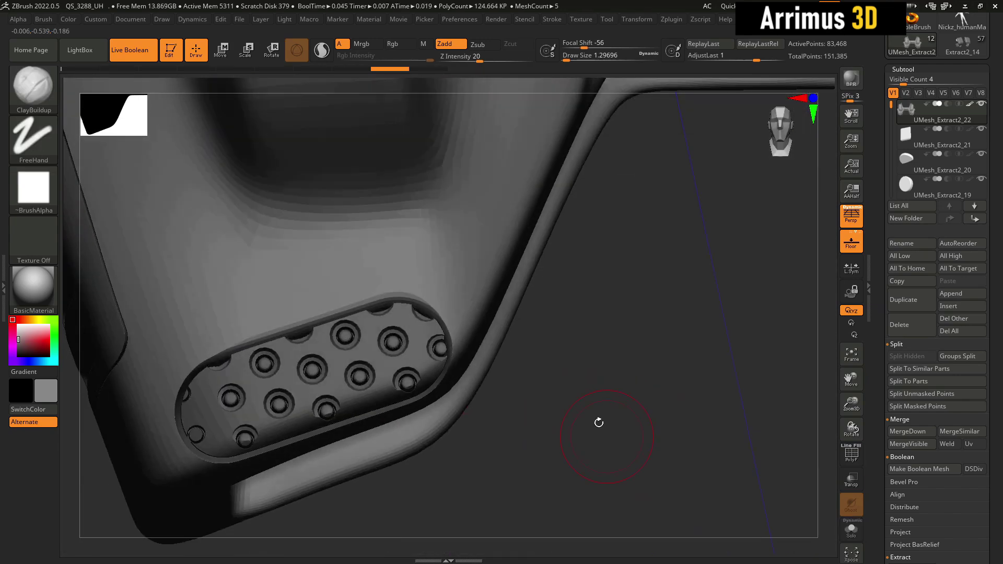
{"action": "key", "text": "shift+f"}
{"action": "key", "text": "shift+f"}
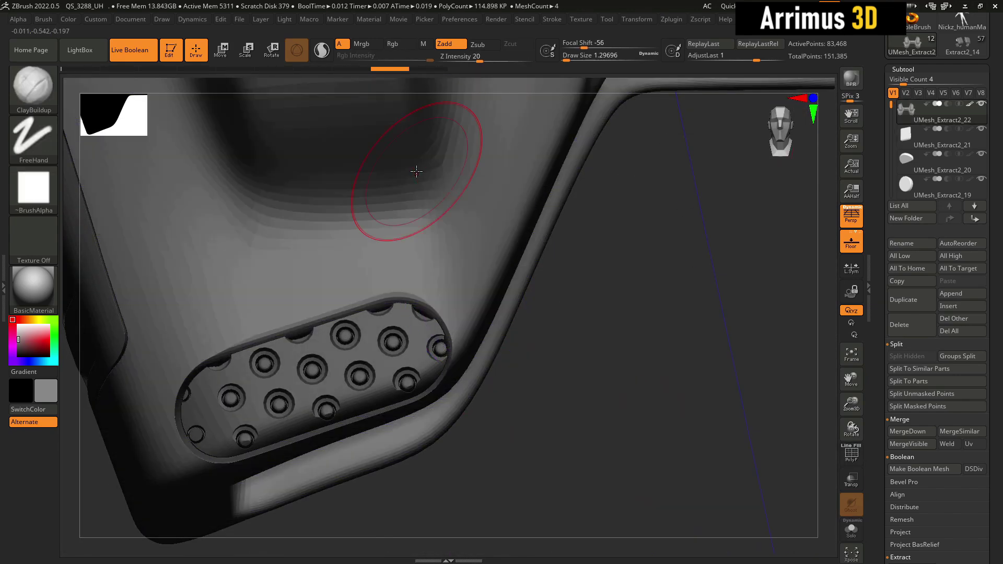
{"action": "left_click_drag", "start_coordinate": [296, 333], "coordinate": [317, 353]}
{"action": "key", "text": "shift+f"}
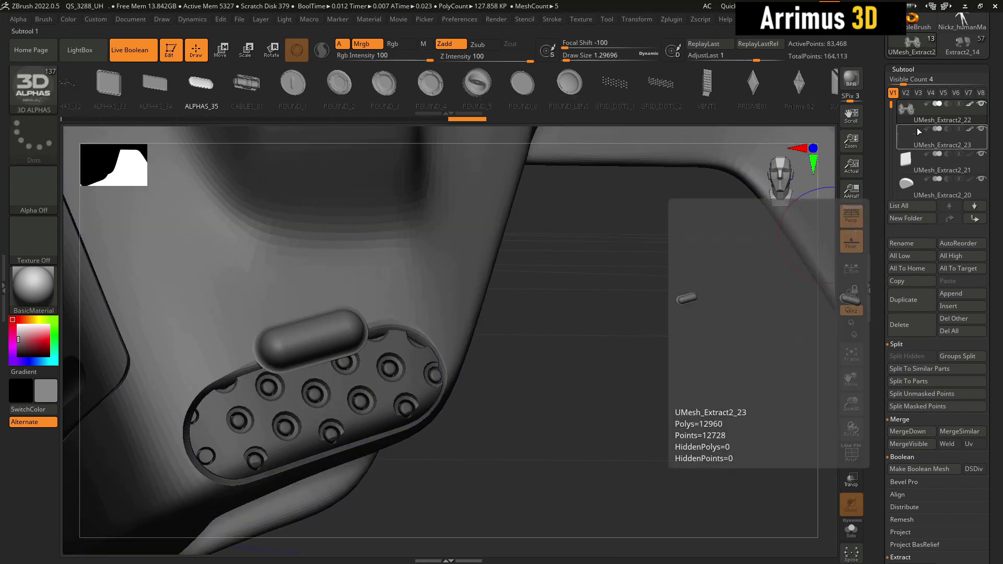
- Mark the armor body as a Boolean start group, set the capsule to subtract from it, and select the capsule subtool
{"action": "left_click", "coordinate": [948, 129]}
{"action": "left_click_drag", "start_coordinate": [592, 323], "coordinate": [667, 298], "text": "alt"}
{"action": "key", "text": "shift+f"}
{"action": "key", "text": "shift+f"}
{"action": "left_click", "coordinate": [941, 136]}
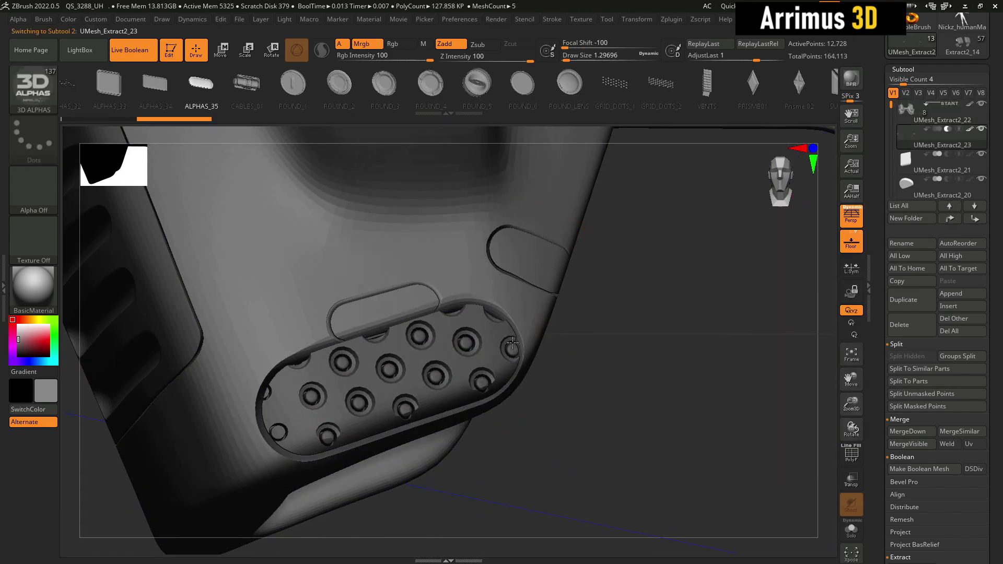
- Switch to the IMM Boolean insert brush and choose its BallRadar mesh
{"action": "key", "text": "b"}
{"action": "key", "text": "i"}
{"action": "left_click", "coordinate": [739, 308]}
{"action": "key", "text": "b"}
{"action": "key", "text": "i"}
{"action": "key", "text": "m"}
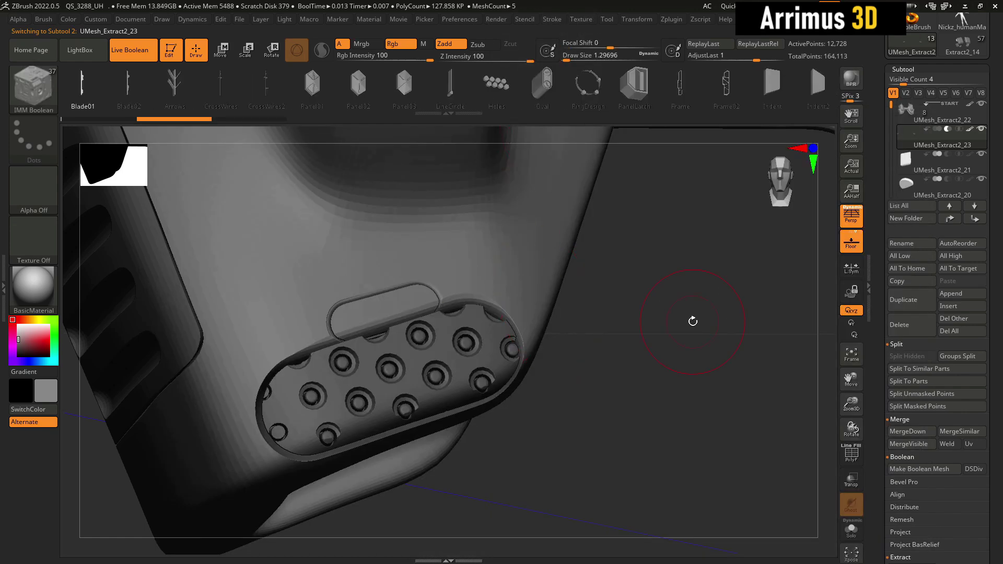
{"action": "key", "text": "m"}
{"action": "left_click", "coordinate": [666, 465]}
- Try several BallRadar inserts on the armor body around the area above the dotted oval plate and undo them
{"action": "left_click_drag", "start_coordinate": [512, 282], "coordinate": [544, 360]}
{"action": "key", "text": "ctrl+z"}
{"action": "left_click_drag", "start_coordinate": [679, 408], "coordinate": [685, 543], "text": "alt"}
{"action": "left_click_drag", "start_coordinate": [510, 332], "coordinate": [515, 345]}
{"action": "left_click_drag", "start_coordinate": [460, 419], "coordinate": [466, 415]}
{"action": "left_click_drag", "start_coordinate": [365, 430], "coordinate": [372, 439]}
{"action": "left_click_drag", "start_coordinate": [668, 443], "coordinate": [653, 336]}
{"action": "key", "text": "ctrl+z"}
{"action": "key", "text": "ctrl+z"}
{"action": "key", "text": "ctrl+z"}
{"action": "key", "text": "ctrl+z"}
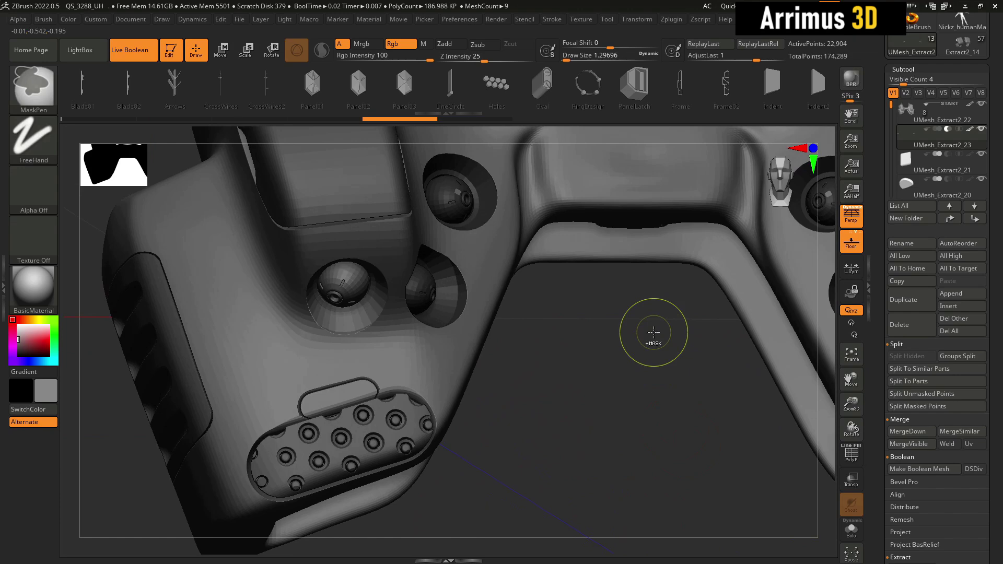
- Try a large BallRadar insert on the armor body's inner edge above the dotted oval plate
{"action": "left_click_drag", "start_coordinate": [436, 336], "coordinate": [486, 403]}
{"action": "left_click_drag", "start_coordinate": [586, 418], "coordinate": [522, 381]}
{"action": "left_click_drag", "start_coordinate": [648, 439], "coordinate": [604, 472]}
{"action": "key", "text": "ctrl+z"}
{"action": "key", "text": "ctrl+z"}
{"action": "key", "text": "ctrl+z"}
{"action": "key", "text": "ctrl+z"}
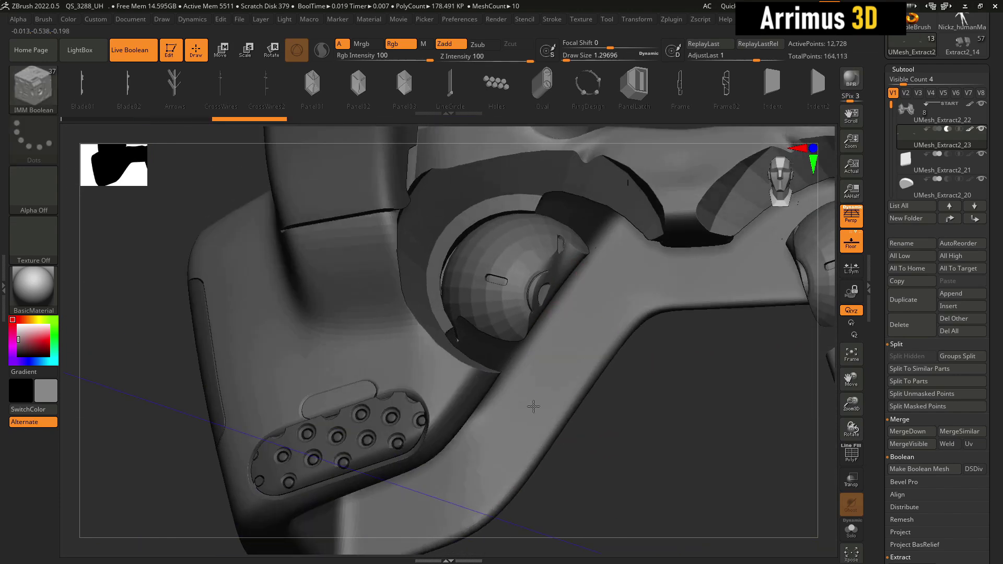
- Sink a mirrored pair of BallRadar sockets into the armor body on either side of the central bridge
{"action": "key", "text": "ctrl+shift+z"}
{"action": "key", "text": "ctrl+shift+z"}
{"action": "key", "text": "ctrl+shift+z"}
{"action": "key", "text": "ctrl+shift+z"}
{"action": "key", "text": "ctrl+shift+z"}
{"action": "key", "text": "ctrl+shift+z"}
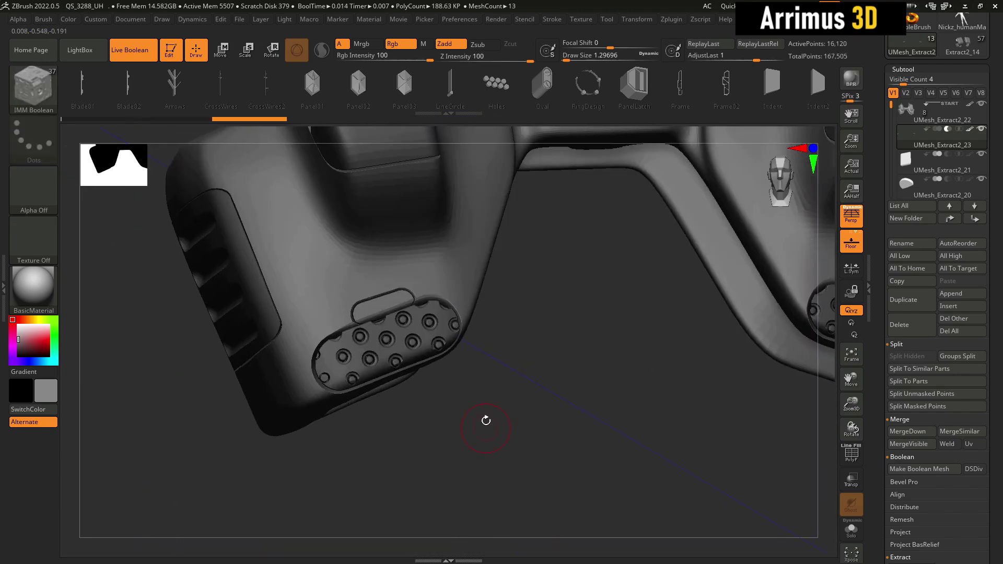
{"action": "key", "text": "ctrl+z"}
{"action": "key", "text": "ctrl+z"}
{"action": "key", "text": "ctrl+z"}
{"action": "key", "text": "ctrl+z"}
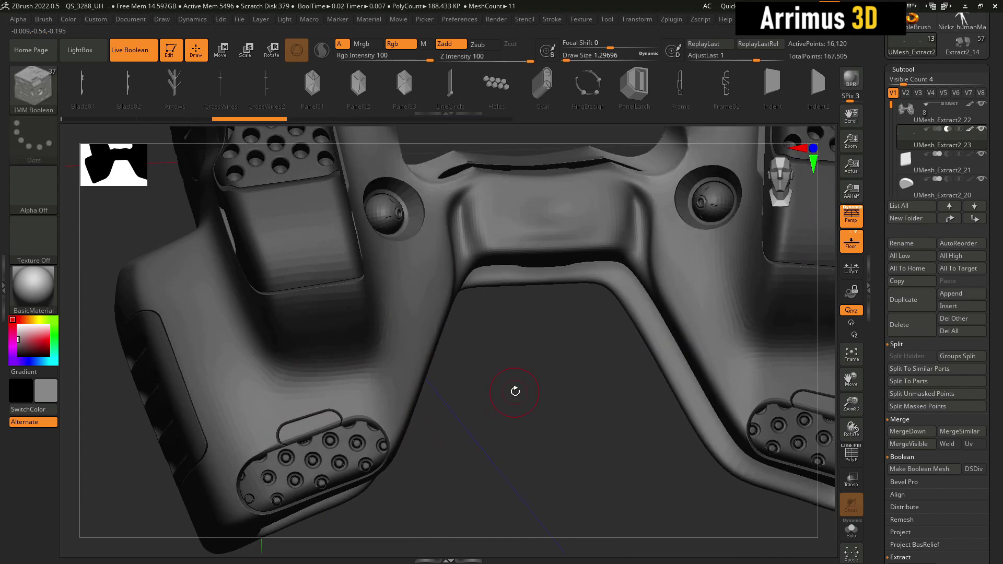
- Cut notches in the inner edge of the strip below the bridge with another BallRadar insert
{"action": "key", "text": "ctrl+z"}
{"action": "key", "text": "ctrl+z"}
{"action": "key", "text": "ctrl+z"}
{"action": "key", "text": "ctrl+z"}
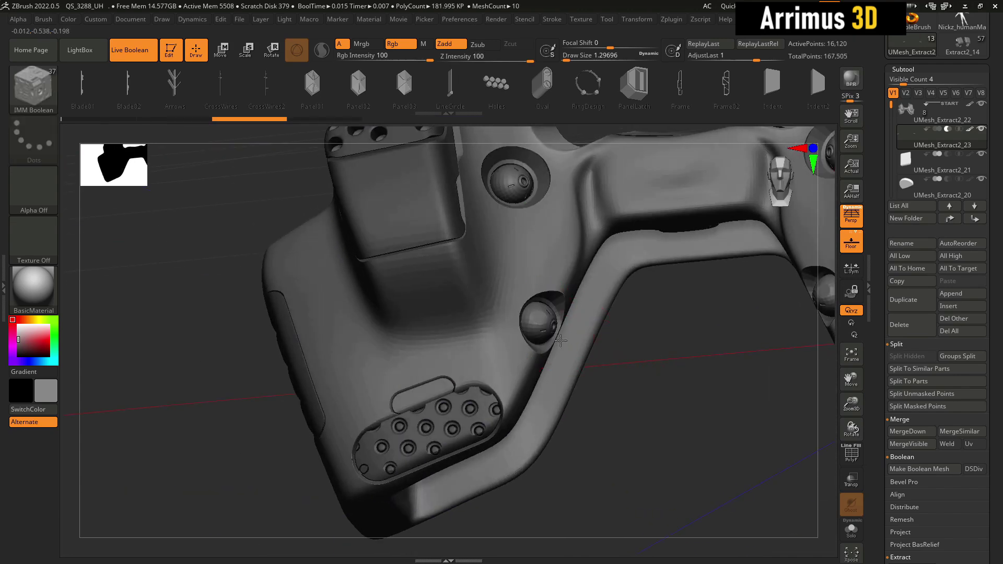
{"action": "key", "text": "ctrl+shift+z"}
{"action": "key", "text": "ctrl+shift+z"}
{"action": "key", "text": "ctrl+shift+z"}
{"action": "key", "text": "ctrl+shift+z"}
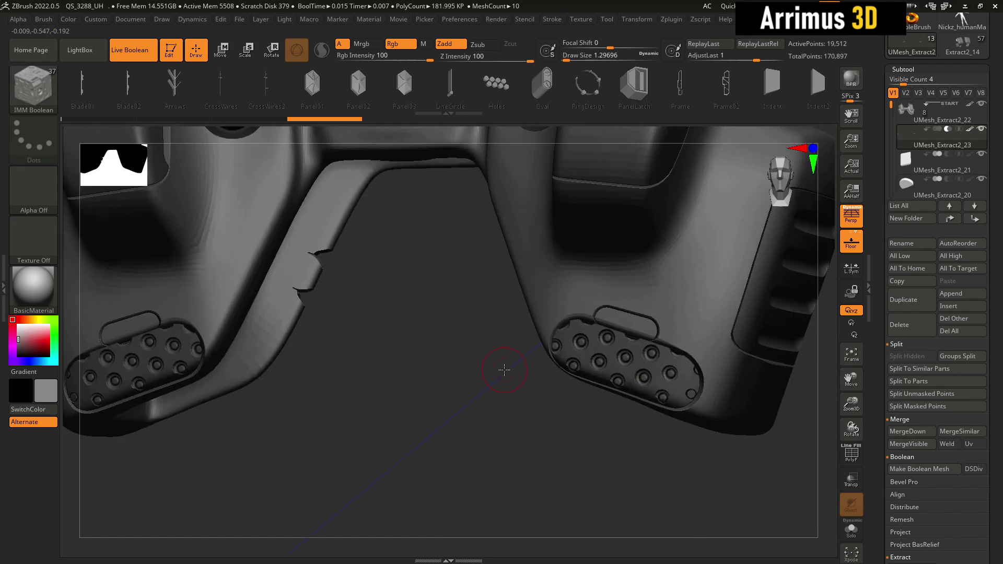
{"action": "mouse_move", "coordinate": [505, 370]}
{"action": "left_mouse_down"}
{"action": "mouse_move", "coordinate": [546, 360]}
{"action": "mouse_move", "coordinate": [520, 354]}
{"action": "left_mouse_up"}
{"action": "mouse_move", "coordinate": [355, 291]}
{"action": "left_mouse_down", "text": "alt"}
{"action": "mouse_move", "coordinate": [454, 413]}
{"action": "mouse_move", "coordinate": [493, 430]}
{"action": "mouse_move", "coordinate": [513, 340]}
{"action": "left_mouse_up", "text": "alt"}
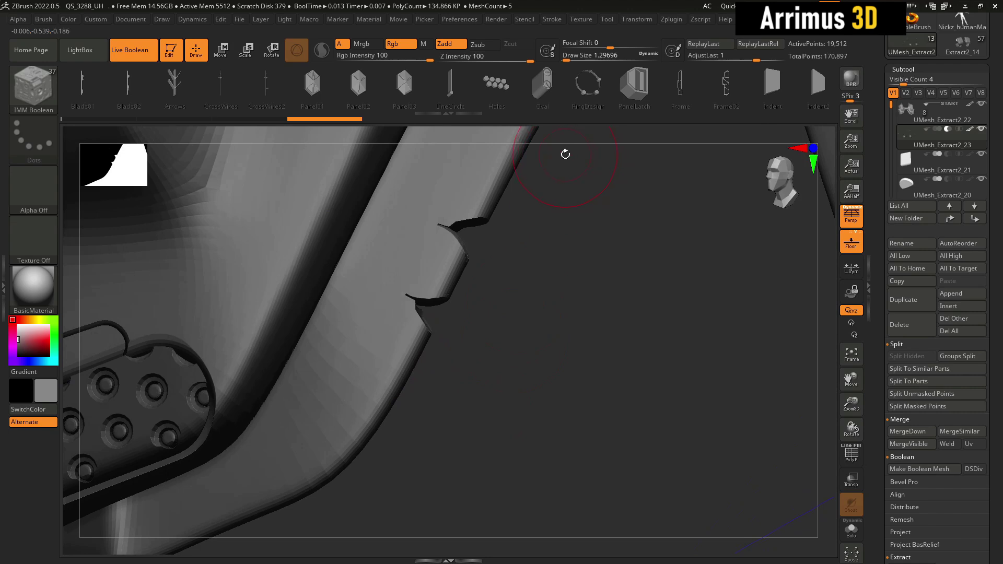
- Try a round disc insert on the armor body below the BallRadar sockets and undo it
{"action": "key", "text": "m"}
{"action": "key", "text": "m"}
{"action": "key", "text": "m"}
{"action": "key", "text": "m"}
{"action": "key", "text": "m"}
{"action": "key", "text": "m"}
{"action": "mouse_move", "coordinate": [518, 470]}
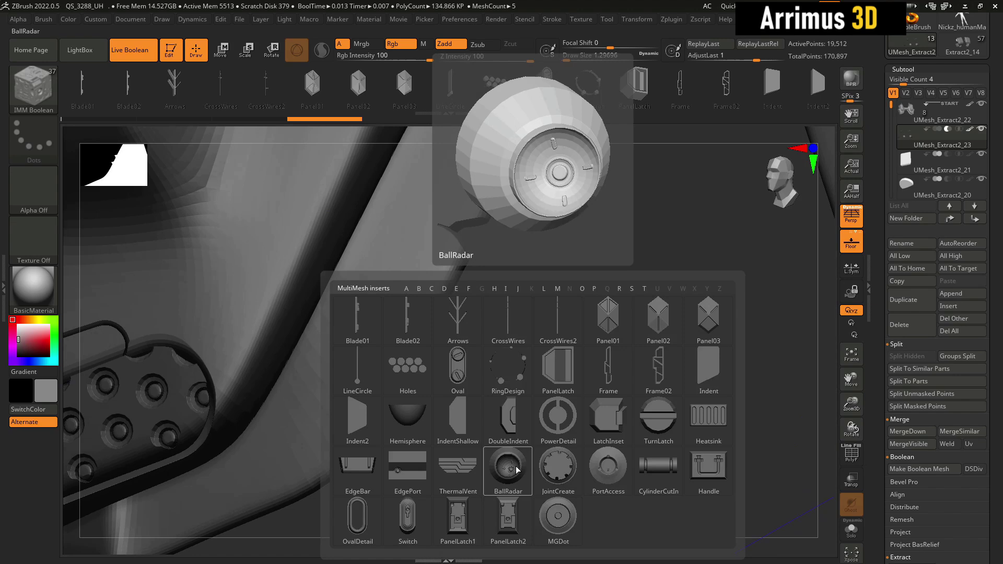
{"action": "left_click", "coordinate": [508, 368]}
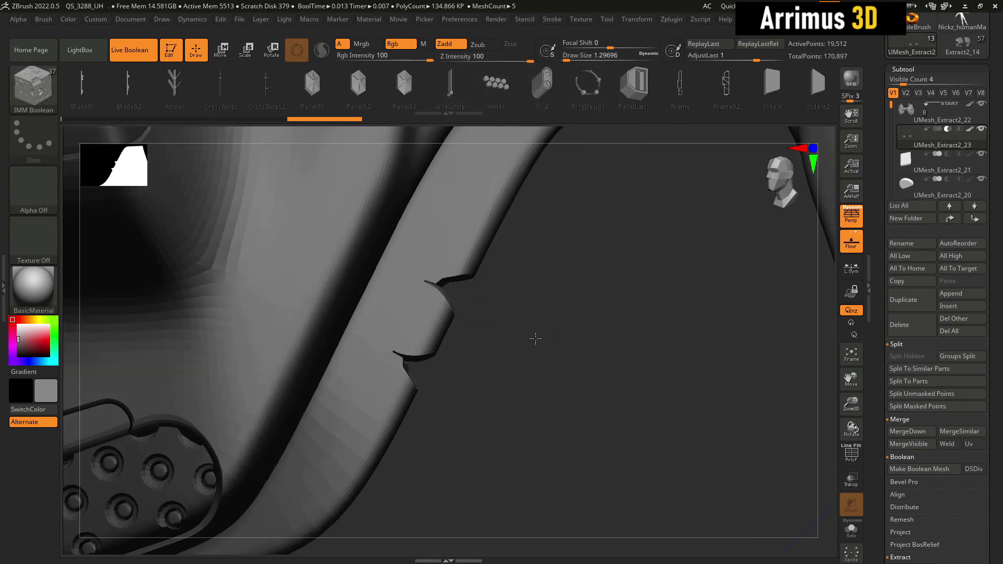
{"action": "left_click_drag", "start_coordinate": [531, 301], "coordinate": [590, 230]}
{"action": "left_click_drag", "start_coordinate": [598, 323], "coordinate": [611, 372]}
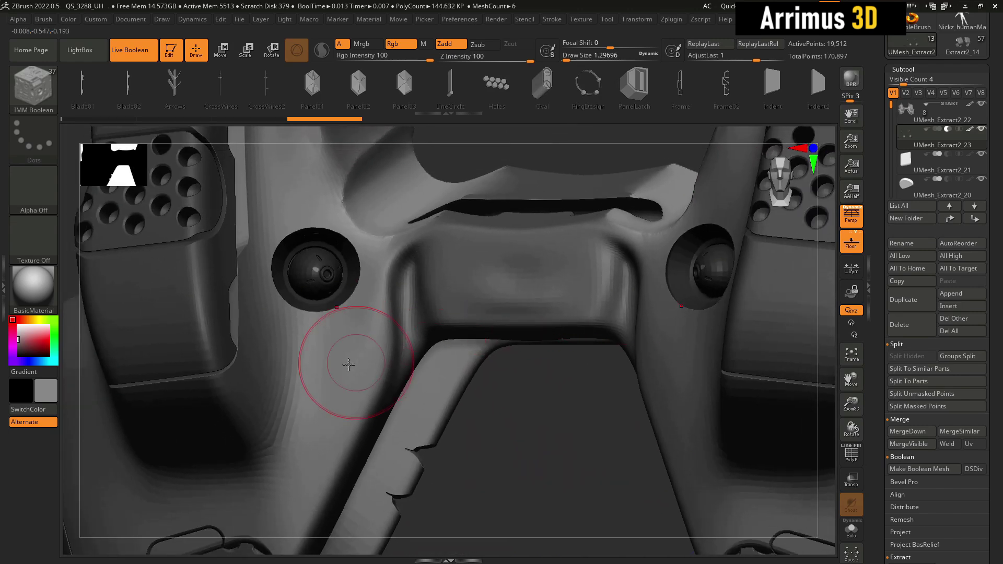
{"action": "left_click_drag", "start_coordinate": [344, 392], "coordinate": [555, 430]}
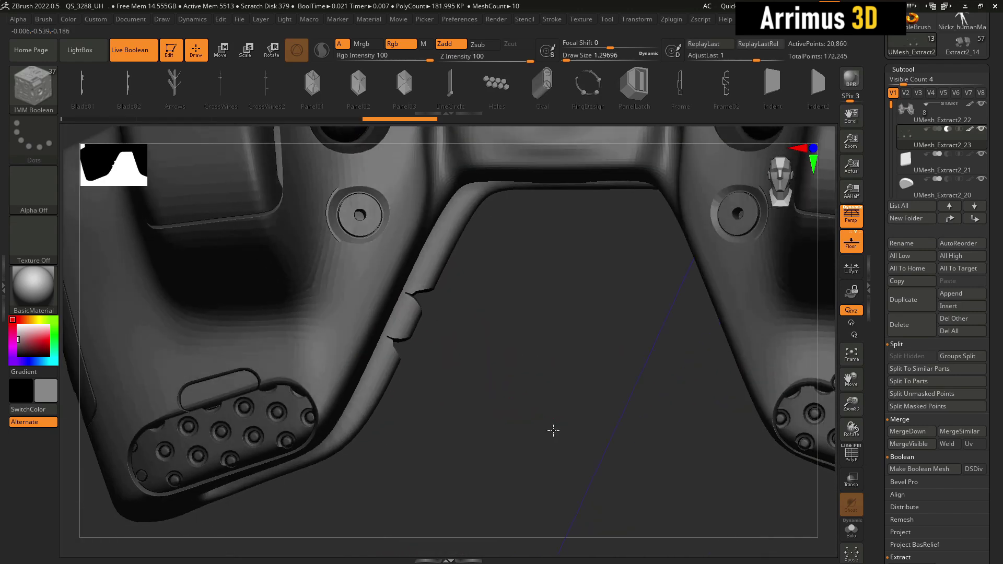
{"action": "key", "text": "ctrl+z"}
{"action": "left_click_drag", "start_coordinate": [350, 233], "coordinate": [395, 290]}
{"action": "key", "text": "ctrl+z"}
{"action": "key", "text": "space"}
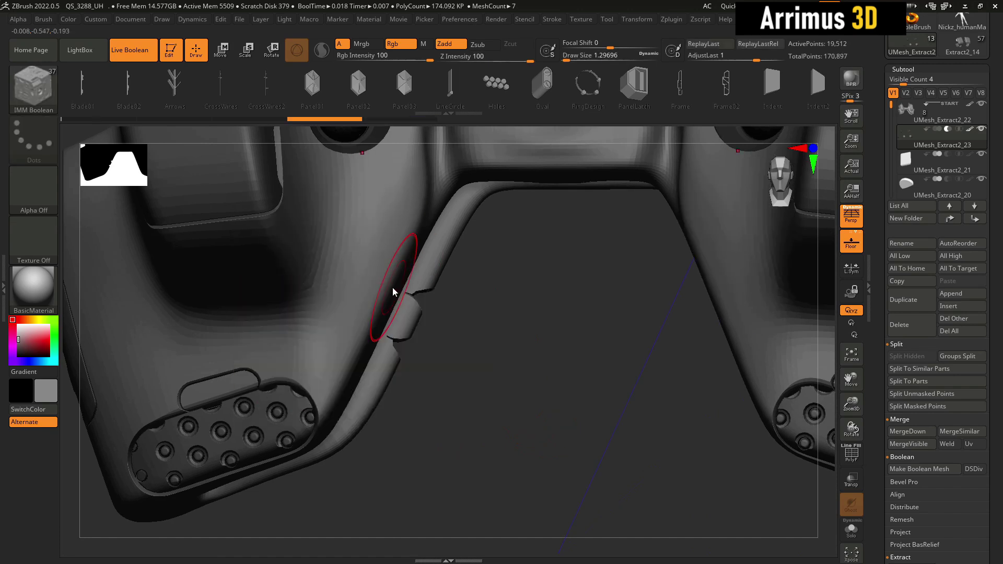
- Choose BallRadar again and cut a longer row of notches down the strip's inner edge
{"action": "key", "text": "m"}
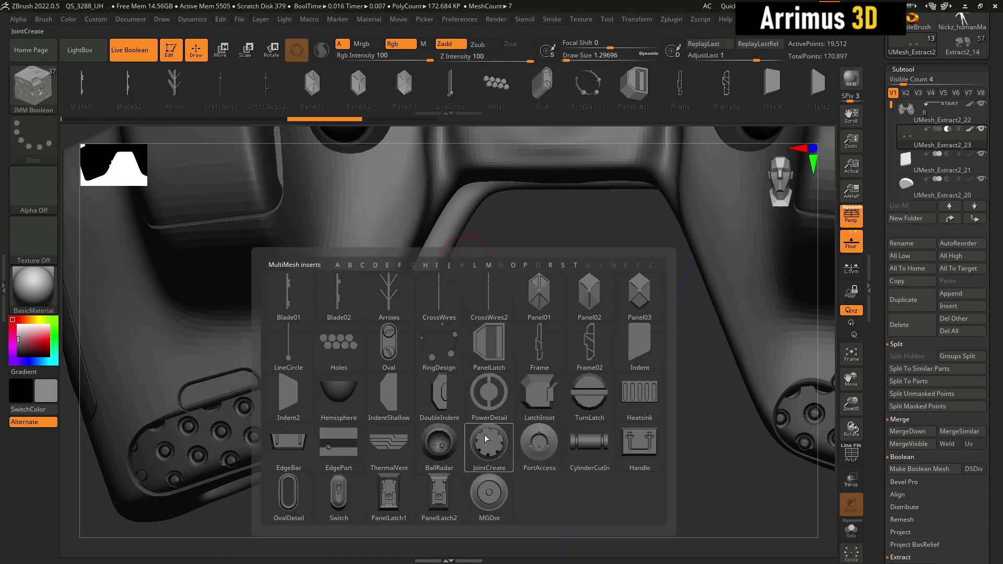
{"action": "left_click", "coordinate": [447, 447]}
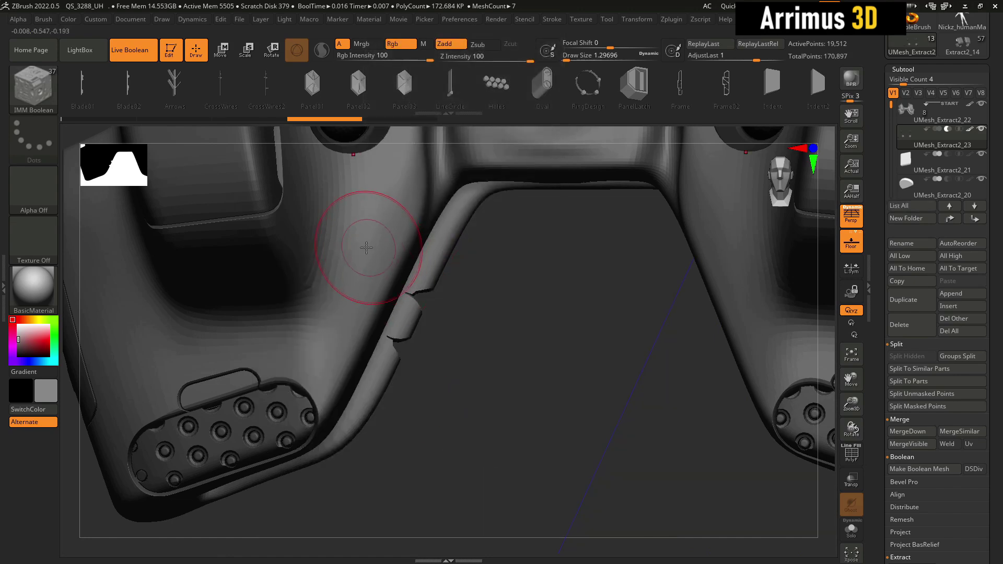
{"action": "left_click_drag", "start_coordinate": [345, 244], "coordinate": [352, 275]}
{"action": "left_click_drag", "start_coordinate": [510, 336], "coordinate": [582, 446]}
{"action": "right_click_drag", "start_coordinate": [582, 446], "coordinate": [442, 330]}
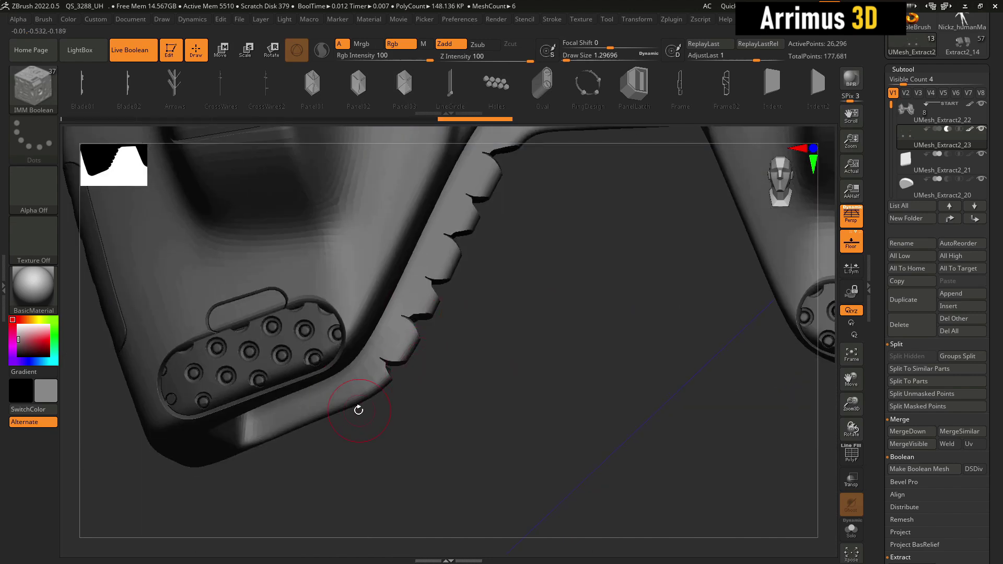
- Extend the row of BallRadar notches around the strip's corner under the central bridge
{"action": "key", "text": "ctrl+z"}
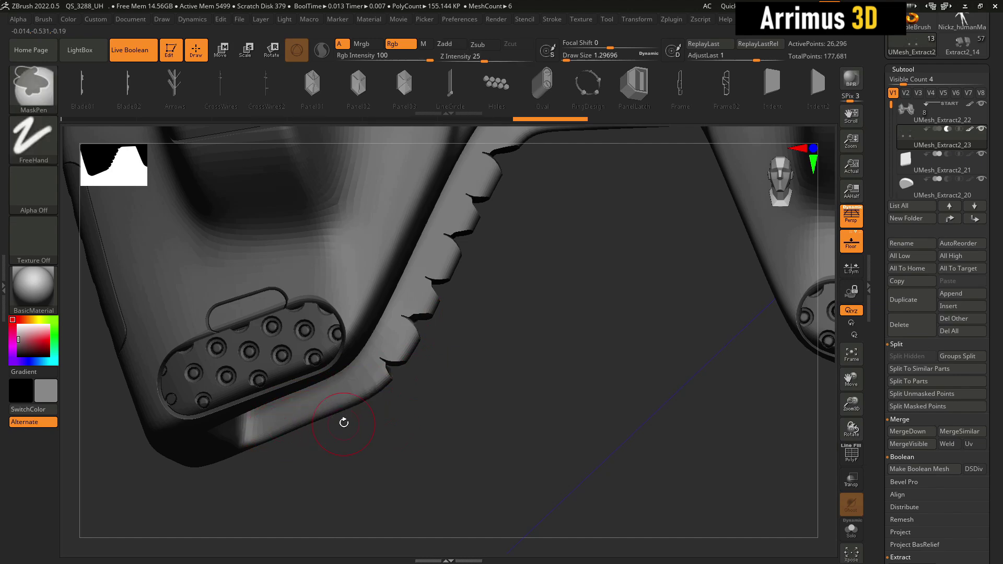
{"action": "mouse_move", "coordinate": [453, 369]}
{"action": "right_mouse_down"}
{"action": "mouse_move", "coordinate": [447, 403]}
{"action": "mouse_move", "coordinate": [442, 353]}
{"action": "mouse_move", "coordinate": [455, 385]}
{"action": "mouse_move", "coordinate": [455, 314]}
{"action": "right_mouse_up"}
{"action": "key", "text": "ctrl+z"}
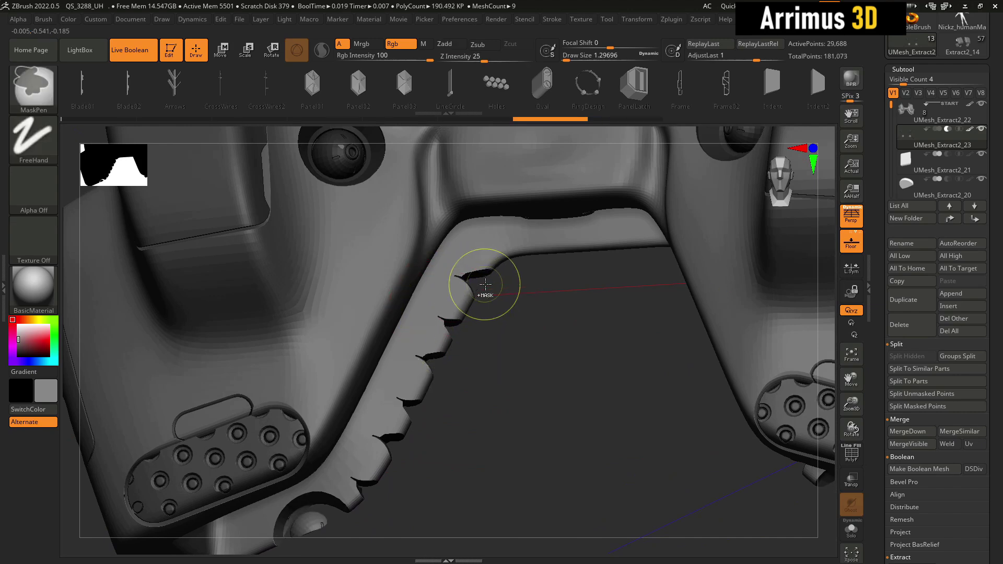
{"action": "key", "text": "ctrl+z"}
{"action": "right_click_drag", "start_coordinate": [518, 330], "coordinate": [511, 305]}
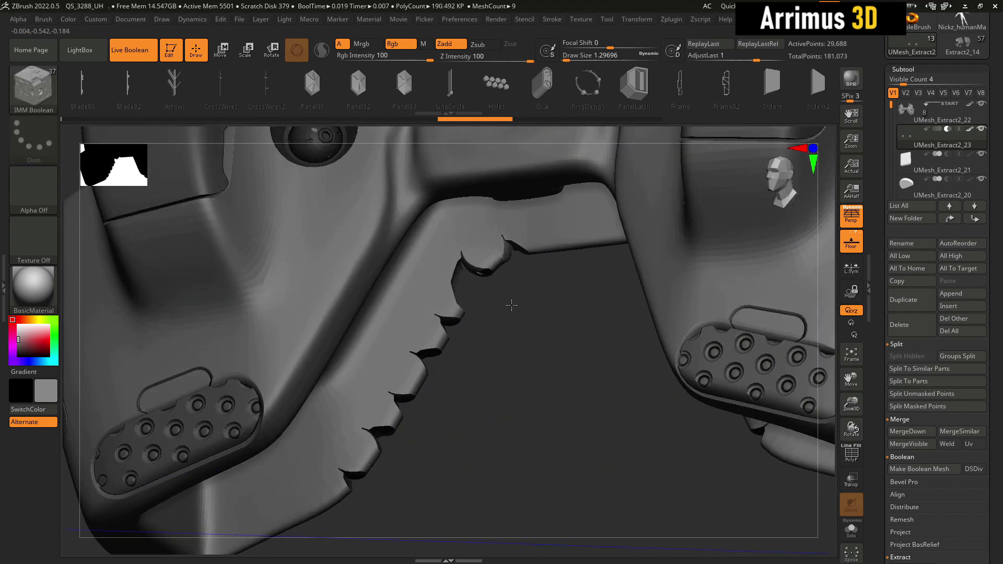
{"action": "right_click_drag", "start_coordinate": [495, 364], "coordinate": [504, 314], "text": "alt"}
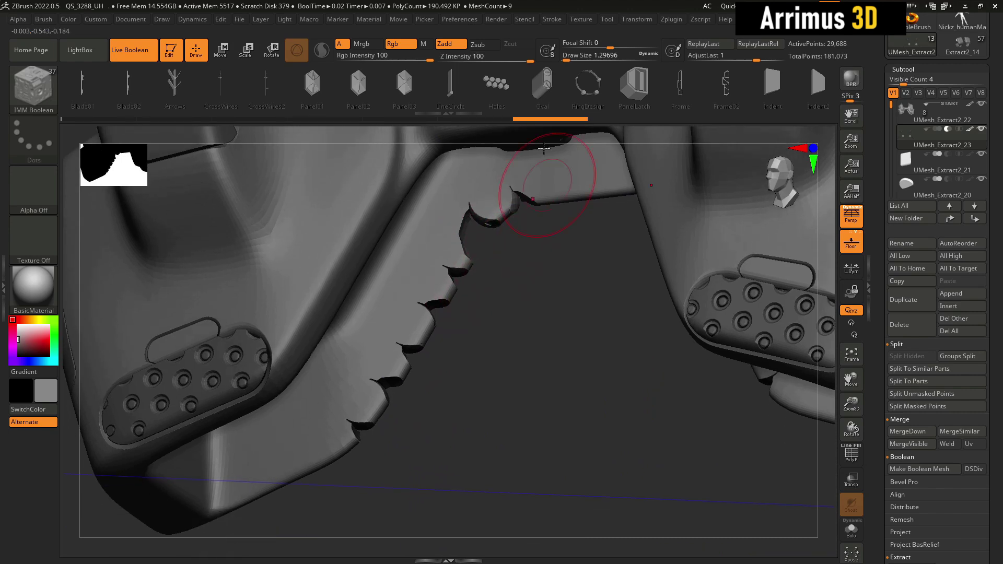
- Try the Holes, RingDesign and Frame inserts along the armor body's inner edge and the notched strip
{"action": "left_click", "coordinate": [507, 93]}
{"action": "left_click_drag", "start_coordinate": [400, 287], "coordinate": [401, 307]}
{"action": "key", "text": "ctrl+z"}
{"action": "right_click_drag", "start_coordinate": [428, 344], "coordinate": [501, 265]}
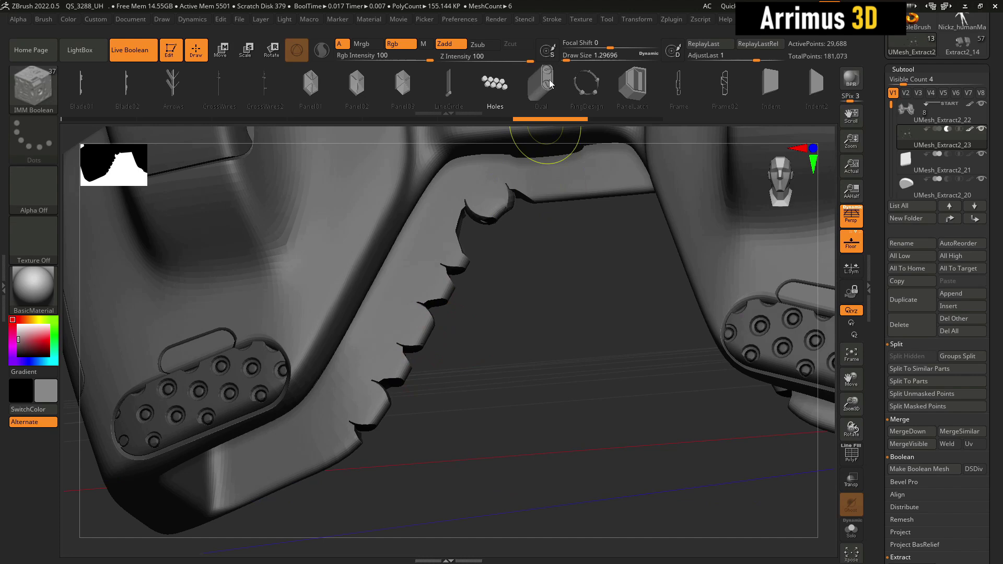
{"action": "left_click", "coordinate": [587, 86]}
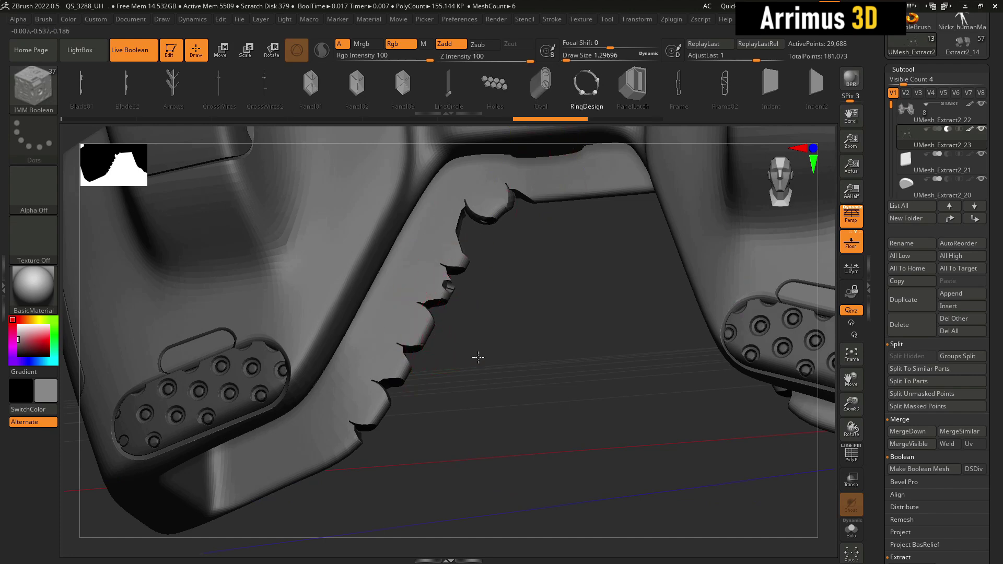
{"action": "key", "text": "ctrl+z"}
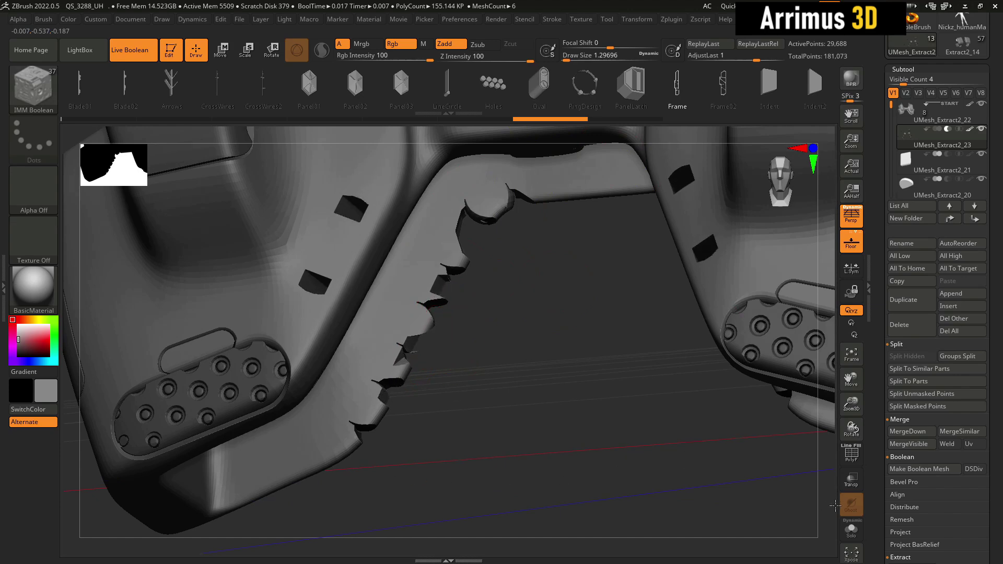
{"action": "mouse_move", "coordinate": [790, 461]}
{"action": "left_mouse_down"}
{"action": "mouse_move", "coordinate": [674, 425]}
{"action": "mouse_move", "coordinate": [642, 374]}
{"action": "mouse_move", "coordinate": [557, 412]}
{"action": "mouse_move", "coordinate": [550, 486]}
{"action": "mouse_move", "coordinate": [581, 376]}
{"action": "left_mouse_up"}
{"action": "key", "text": "ctrl+z"}
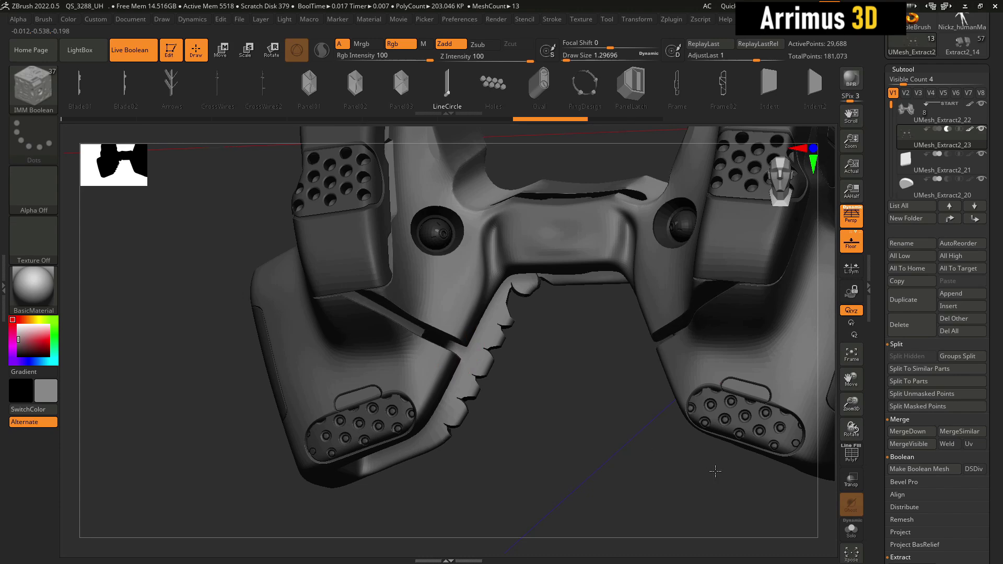
- Try Panel03 and Panel02 inserts on the armor body's inner edge beside the notched strip
{"action": "left_click_drag", "start_coordinate": [621, 412], "coordinate": [596, 460]}
{"action": "left_click", "coordinate": [401, 86]}
{"action": "left_click_drag", "start_coordinate": [488, 298], "coordinate": [496, 313]}
{"action": "left_click_drag", "start_coordinate": [596, 452], "coordinate": [619, 407]}
{"action": "key", "text": "ctrl+z"}
{"action": "left_click_drag", "start_coordinate": [504, 267], "coordinate": [562, 313]}
{"action": "mouse_move", "coordinate": [669, 398]}
{"action": "left_mouse_down"}
{"action": "mouse_move", "coordinate": [634, 360]}
{"action": "mouse_move", "coordinate": [590, 402]}
{"action": "left_mouse_up"}
{"action": "key", "text": "ctrl+z"}
{"action": "left_click", "coordinate": [355, 87]}
{"action": "left_click_drag", "start_coordinate": [493, 298], "coordinate": [455, 363]}
{"action": "mouse_move", "coordinate": [622, 376]}
{"action": "left_mouse_down"}
{"action": "mouse_move", "coordinate": [587, 403]}
{"action": "mouse_move", "coordinate": [582, 389]}
{"action": "left_mouse_up"}
{"action": "key", "text": "ctrl+z"}
- Cut a mirrored diagonal groove across the armor body below the dotted raised blocks with a Boolean insert
{"action": "left_click", "coordinate": [264, 86]}
{"action": "left_click_drag", "start_coordinate": [447, 326], "coordinate": [459, 360]}
{"action": "left_click_drag", "start_coordinate": [582, 418], "coordinate": [591, 444]}
{"action": "key", "text": "ctrl+z"}
{"action": "left_click_drag", "start_coordinate": [502, 349], "coordinate": [445, 407]}
{"action": "key", "text": "ctrl+z"}
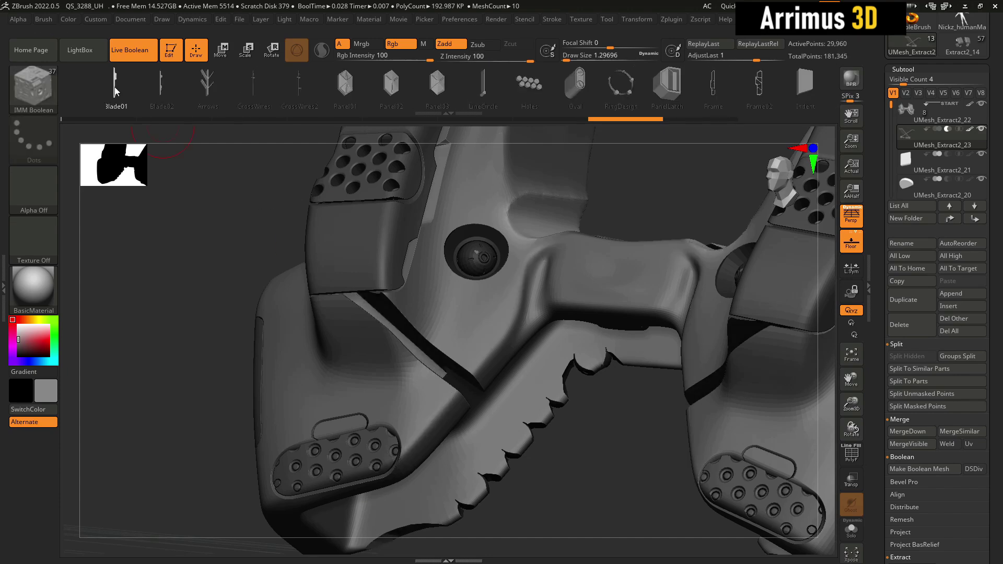
- Try PanelLatch and Indent inserts on the armor body between the BallRadar socket and the diagonal groove
{"action": "left_click", "coordinate": [646, 87]}
{"action": "left_click_drag", "start_coordinate": [495, 367], "coordinate": [405, 442]}
{"action": "left_click_drag", "start_coordinate": [591, 418], "coordinate": [630, 434]}
{"action": "key", "text": "ctrl+z"}
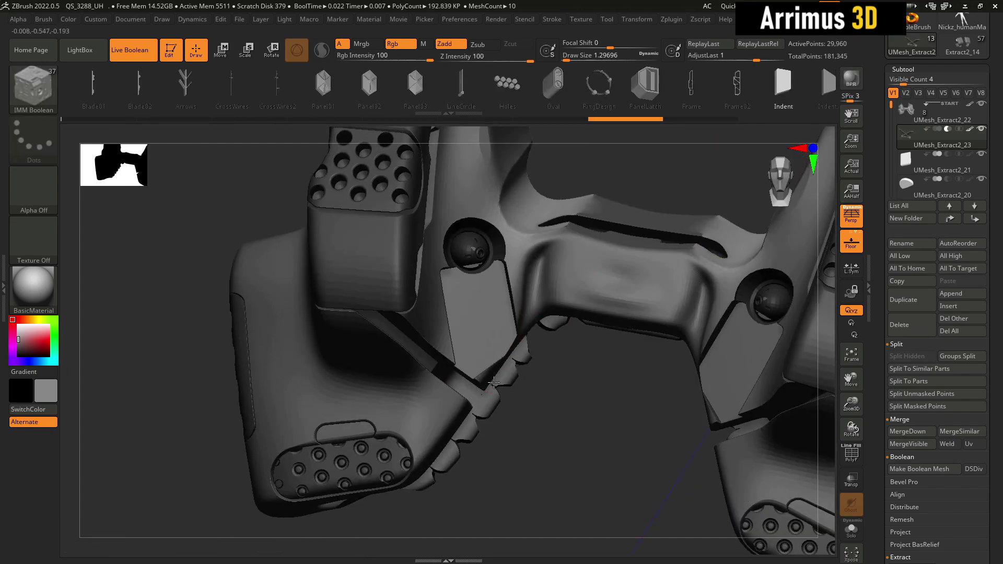
{"action": "left_click_drag", "start_coordinate": [492, 379], "coordinate": [523, 377]}
{"action": "key", "text": "ctrl+z"}
- Cut an Indent recess into the armor body's front face next to the slotted side panel
{"action": "left_click_drag", "start_coordinate": [580, 428], "coordinate": [630, 431]}
{"action": "left_click_drag", "start_coordinate": [292, 360], "coordinate": [306, 408]}
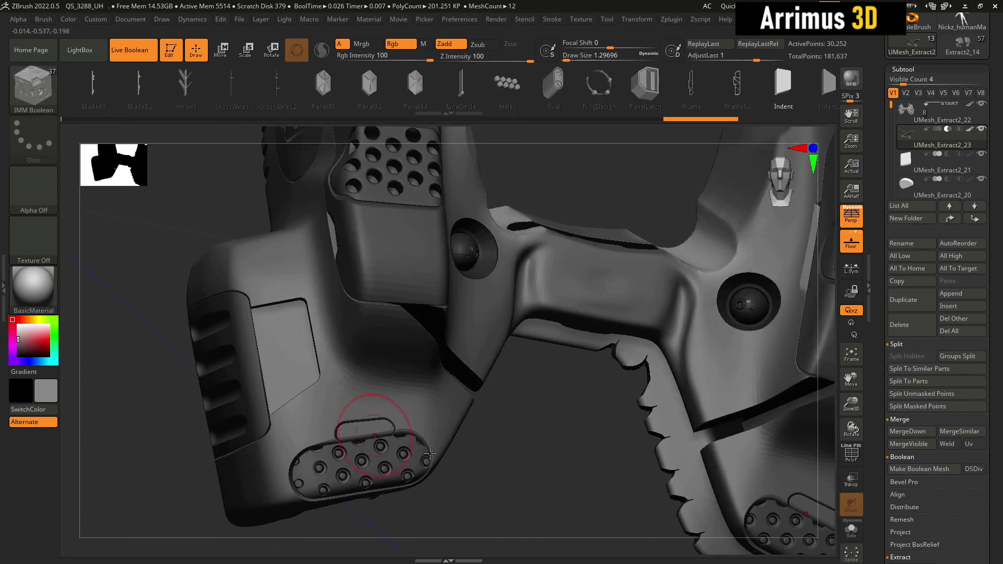
{"action": "left_click_drag", "start_coordinate": [580, 423], "coordinate": [622, 413]}
- Carve a rounded recess into the armor body above the slotted side panel with a Hemisphere insert
{"action": "left_click_drag", "start_coordinate": [732, 97], "coordinate": [603, 96]}
{"action": "left_click", "coordinate": [747, 86]}
{"action": "left_click_drag", "start_coordinate": [217, 246], "coordinate": [209, 314], "text": "alt"}
{"action": "mouse_move", "coordinate": [282, 235]}
{"action": "left_mouse_down"}
{"action": "mouse_move", "coordinate": [291, 318]}
{"action": "mouse_move", "coordinate": [179, 271]}
{"action": "left_mouse_up"}
{"action": "key", "text": "ctrl+z"}
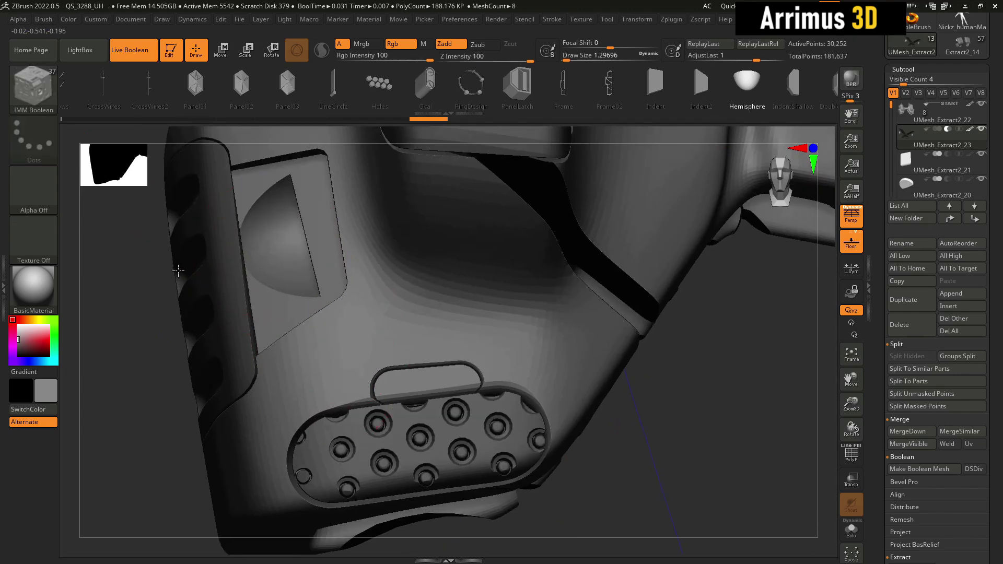
{"action": "left_click_drag", "start_coordinate": [130, 345], "coordinate": [177, 533], "text": "alt"}
{"action": "left_click_drag", "start_coordinate": [245, 277], "coordinate": [290, 313]}
{"action": "left_click_drag", "start_coordinate": [172, 235], "coordinate": [305, 229]}
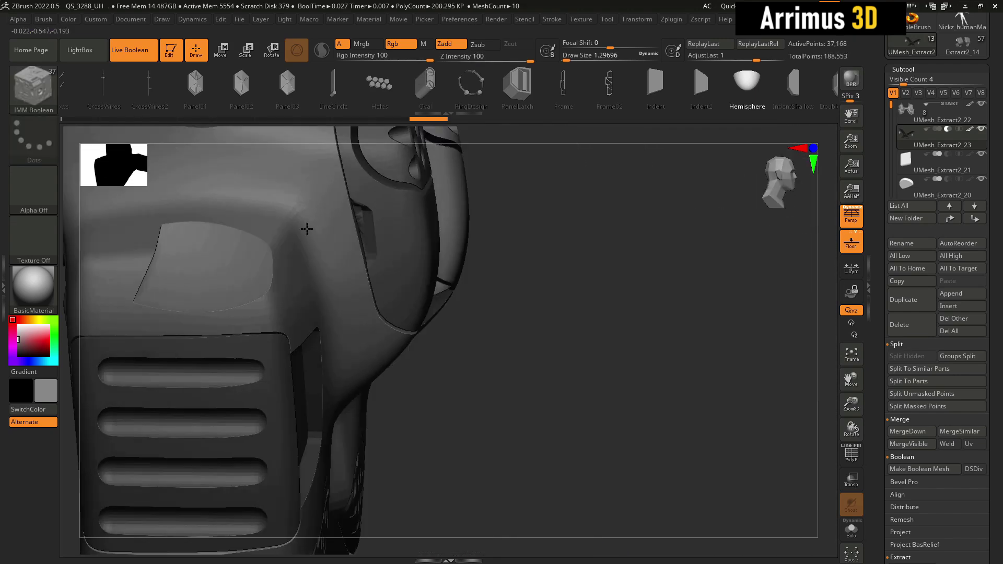
- Try Indent and IndentShallow inserts over the rounded recess above the slotted side panel
{"action": "right_click_drag", "start_coordinate": [305, 228], "coordinate": [377, 222]}
{"action": "right_click_drag", "start_coordinate": [408, 164], "coordinate": [598, 156], "text": "alt"}
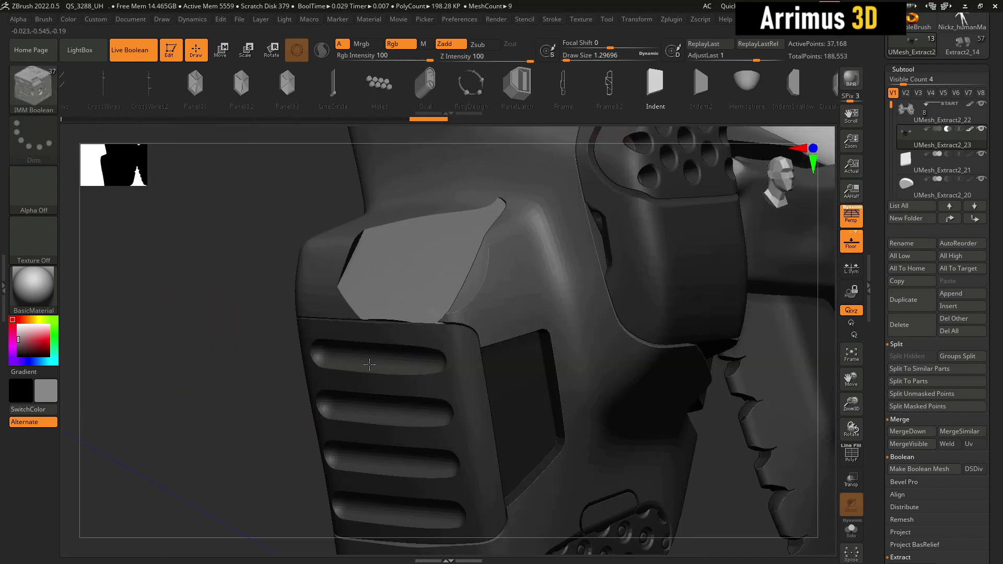
{"action": "left_click", "coordinate": [793, 86]}
{"action": "left_click_drag", "start_coordinate": [436, 266], "coordinate": [465, 288]}
{"action": "right_click_drag", "start_coordinate": [245, 265], "coordinate": [177, 268]}
{"action": "key", "text": "ctrl+z"}
- Try PowerDetail, LatchInset and TurnLatch inserts inside the rounded recess above the slotted side panel
{"action": "left_click_drag", "start_coordinate": [784, 86], "coordinate": [643, 87]}
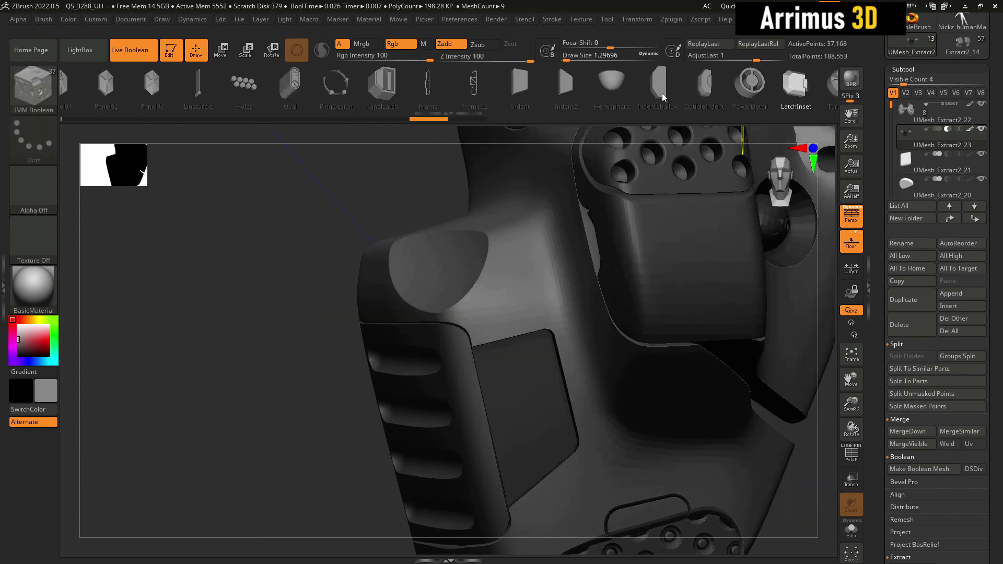
{"action": "left_click", "coordinate": [738, 86]}
{"action": "left_click_drag", "start_coordinate": [431, 268], "coordinate": [437, 300]}
{"action": "left_click", "coordinate": [784, 89]}
{"action": "left_click", "coordinate": [826, 89]}
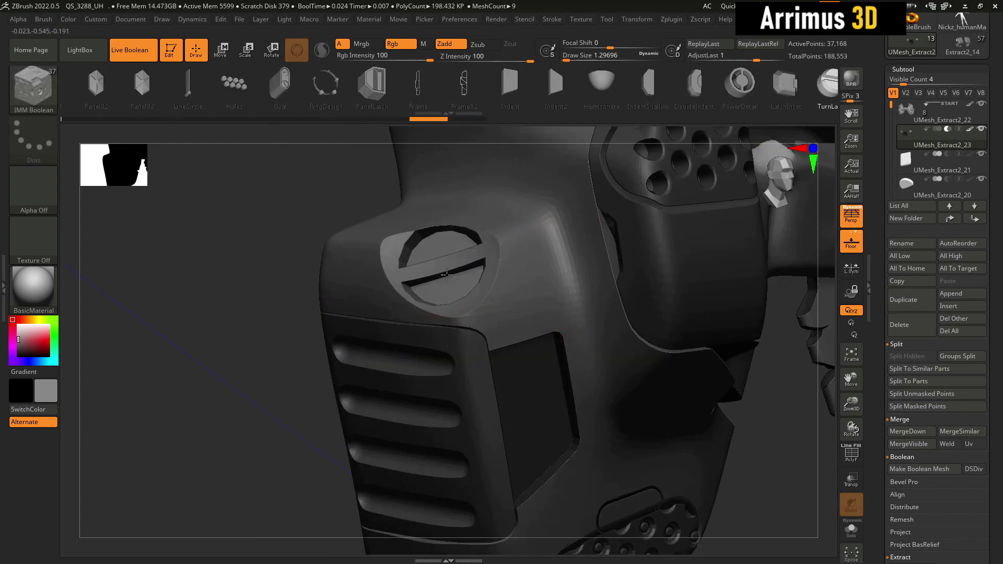
{"action": "left_click_drag", "start_coordinate": [218, 287], "coordinate": [193, 303]}
{"action": "right_click_drag", "start_coordinate": [193, 302], "coordinate": [432, 268]}
{"action": "right_click_drag", "start_coordinate": [265, 219], "coordinate": [463, 278], "text": "ctrl"}
{"action": "key", "text": "ctrl+z"}
- Try several more insert meshes, including ThermalVent, inside the rounded recess
{"action": "left_click_drag", "start_coordinate": [463, 278], "coordinate": [499, 308]}
{"action": "key", "text": "ctrl+z"}
{"action": "left_click_drag", "start_coordinate": [515, 269], "coordinate": [560, 303]}
{"action": "right_click_drag", "start_coordinate": [202, 365], "coordinate": [183, 292]}
{"action": "key", "text": "ctrl+z"}
{"action": "key", "text": "ctrl+z"}
{"action": "left_click_drag", "start_coordinate": [784, 92], "coordinate": [577, 91]}
{"action": "key", "text": "ctrl+z"}
{"action": "key", "text": "ctrl+shift+z"}
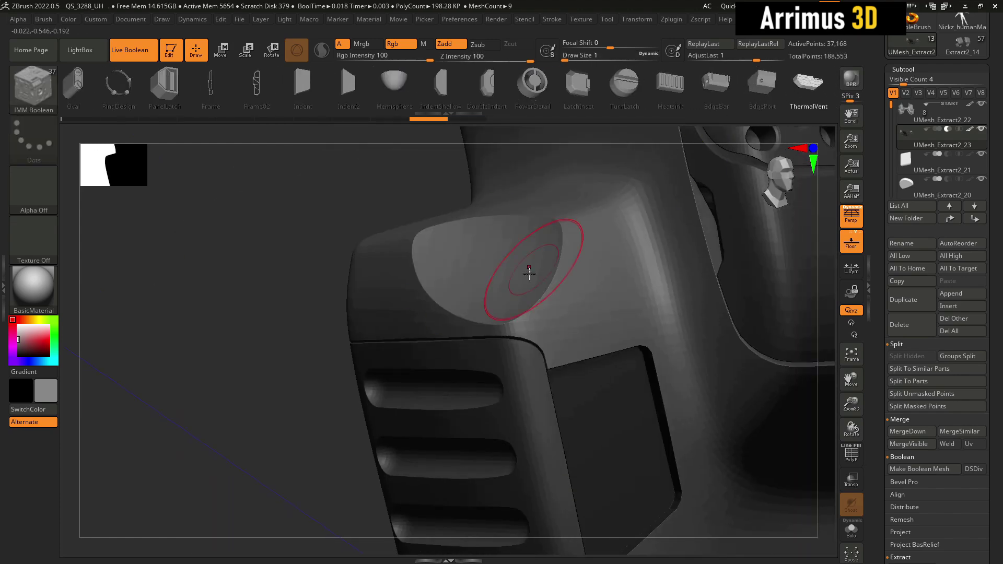
{"action": "left_click", "coordinate": [811, 86]}
{"action": "left_click_drag", "start_coordinate": [478, 267], "coordinate": [515, 292]}
{"action": "right_click_drag", "start_coordinate": [208, 319], "coordinate": [481, 497]}
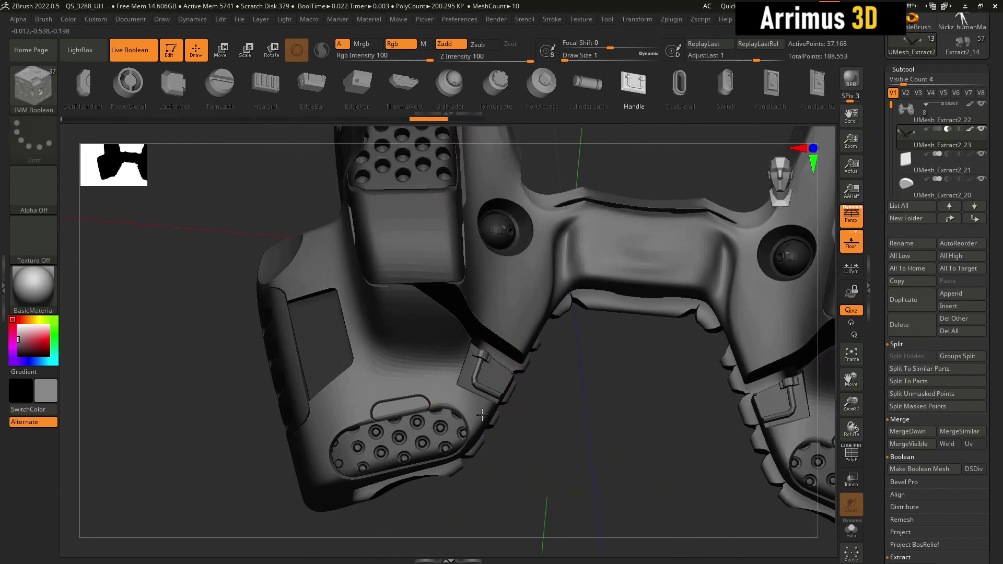
- Try the Handle and OvalDetail inserts in the rounded recess above the slotted side panel
{"action": "key", "text": "ctrl+shift+z"}
{"action": "key", "text": "ctrl+z"}
{"action": "left_click", "coordinate": [679, 89]}
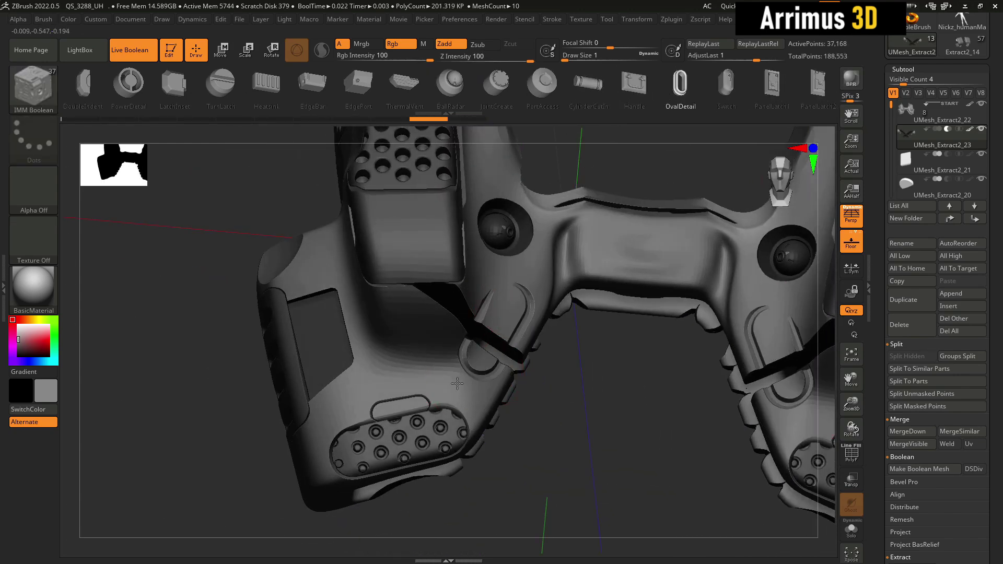
- Replace the insert in the rounded recess with the MGDot mesh and inspect how it sits on the armor
{"action": "right_click_drag", "start_coordinate": [679, 157], "coordinate": [795, 139]}
{"action": "left_click_drag", "start_coordinate": [785, 89], "coordinate": [512, 89]}
{"action": "left_click", "coordinate": [590, 86]}
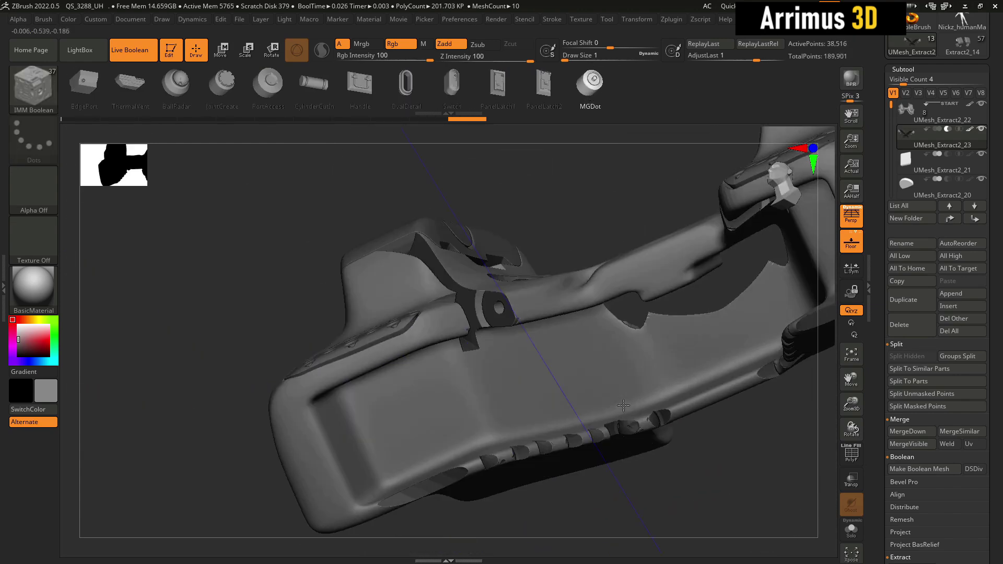
{"action": "left_click_drag", "start_coordinate": [648, 413], "coordinate": [597, 383]}
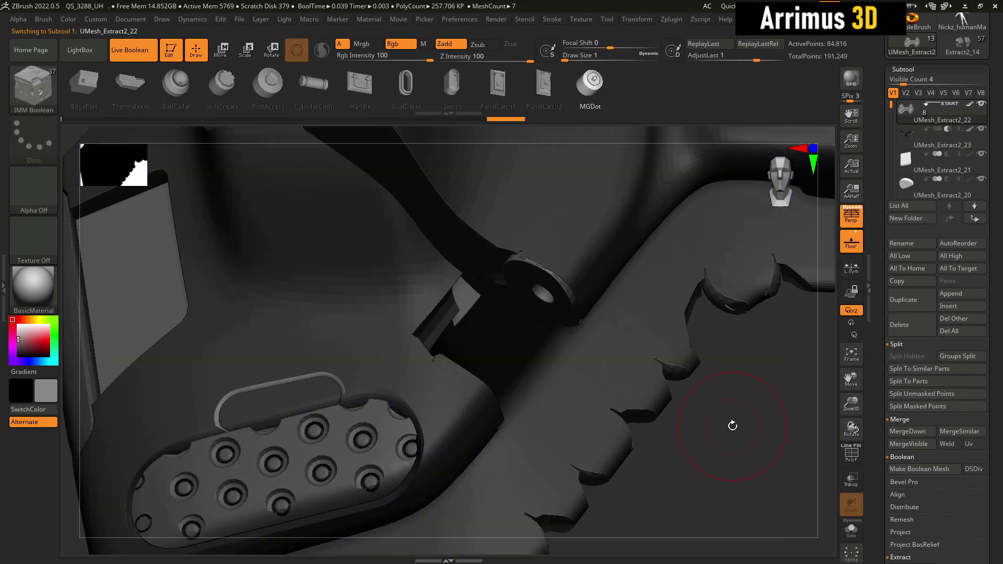
- Split the MGDot cylinder into its own subtool and move it below the UMesh_Extract2_23 cutter in the Live Boolean order as a Start subtool
{"action": "key", "text": "space"}
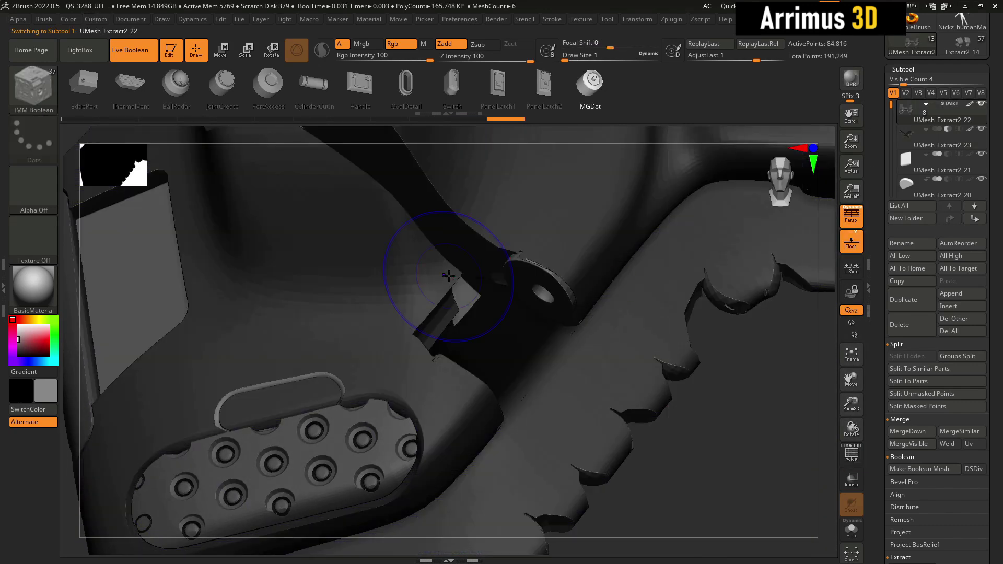
{"action": "key", "text": "space"}
{"action": "left_click", "coordinate": [680, 167]}
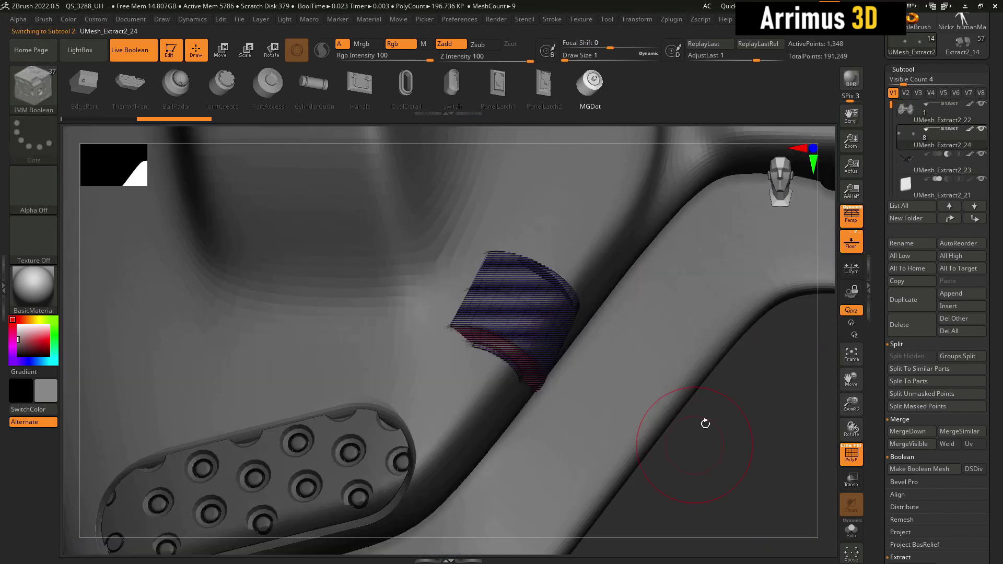
{"action": "left_click", "coordinate": [929, 130]}
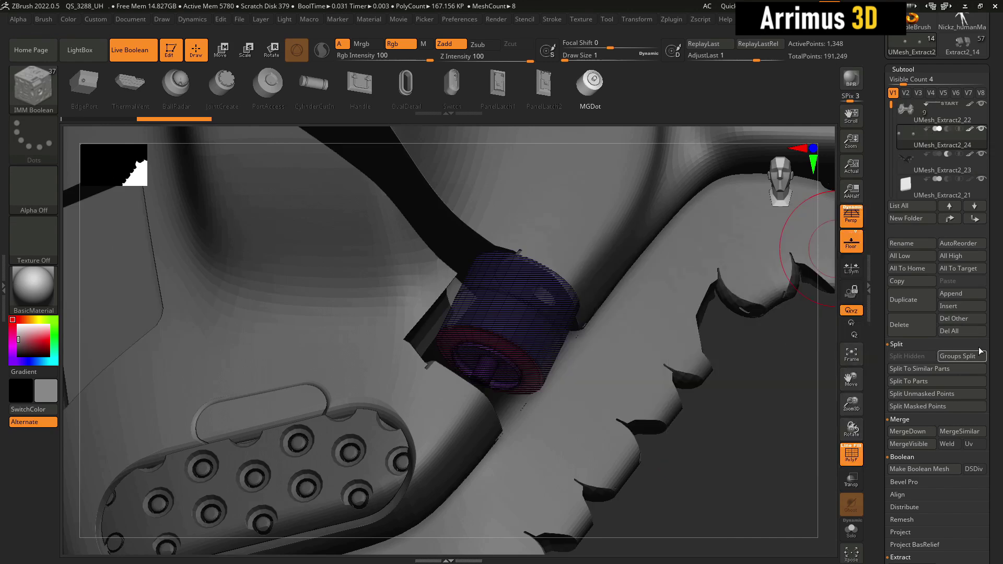
{"action": "left_click", "coordinate": [975, 218]}
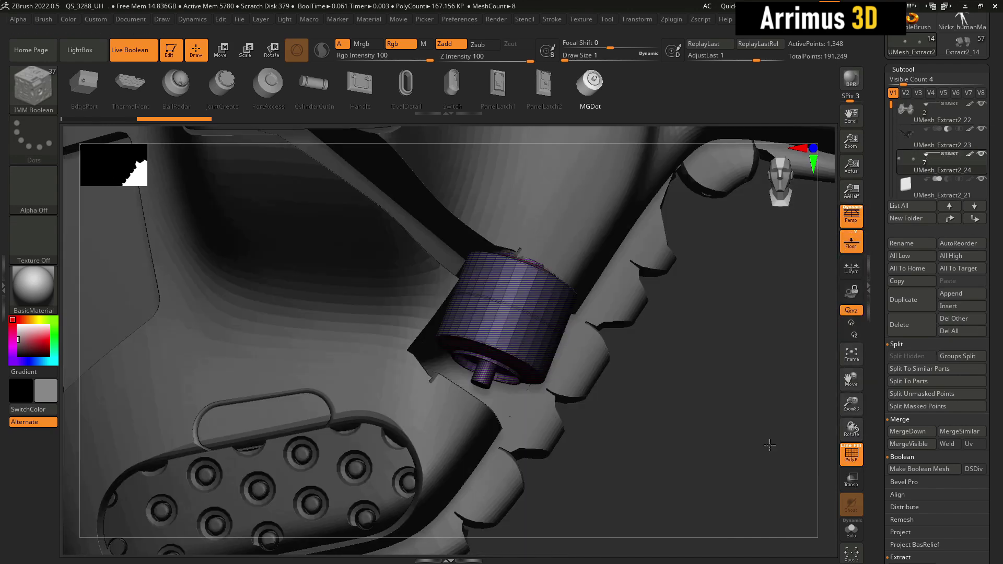
- Rescale the MGDot cylinder in its socket and fill it with a dark grey color
{"action": "key", "text": "e"}
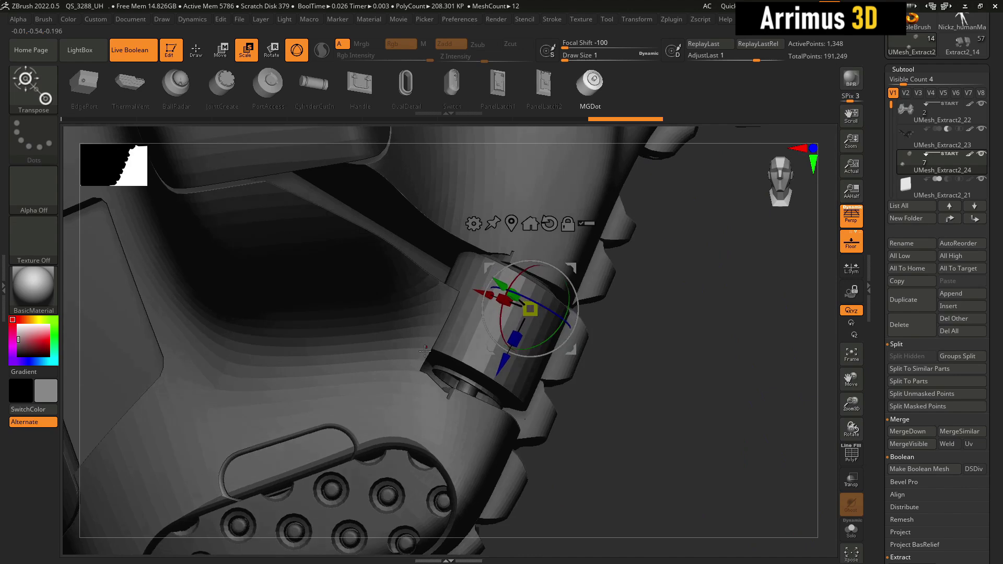
{"action": "key", "text": "q"}
{"action": "key", "text": "space"}
{"action": "left_click", "coordinate": [479, 359]}
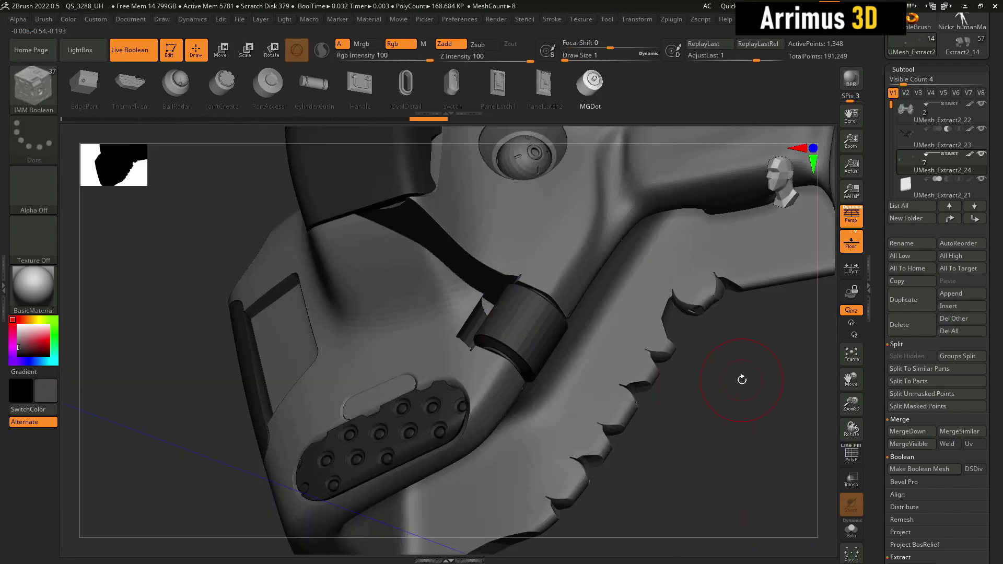
{"action": "key", "text": "space"}
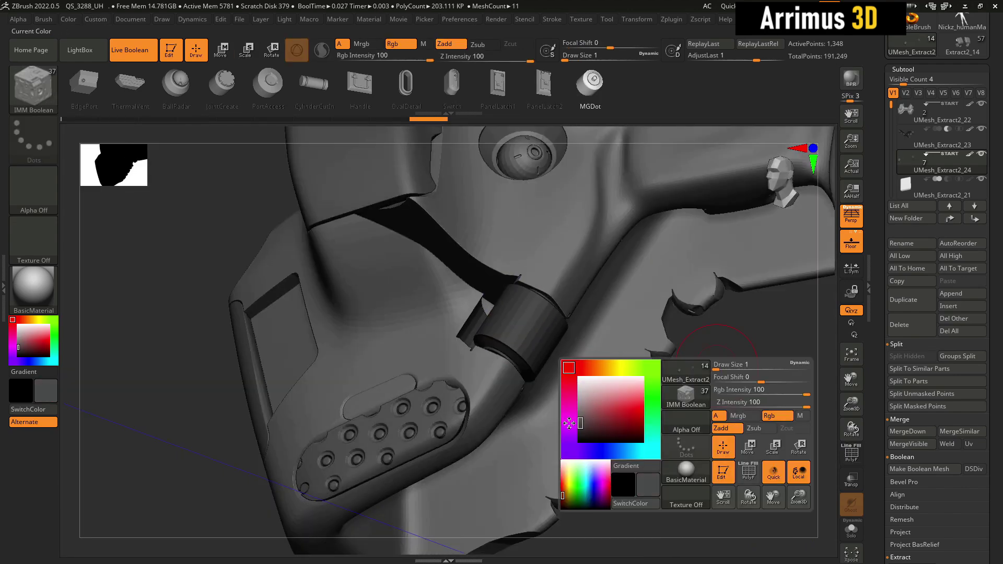
{"action": "key", "text": "c"}
{"action": "left_click", "coordinate": [620, 521]}
- Fill the raised block panel beside the ball socket with the current dark grey, and make the armor body the active subtool again
{"action": "left_click", "coordinate": [405, 168], "text": "alt"}
{"action": "key", "text": "c"}
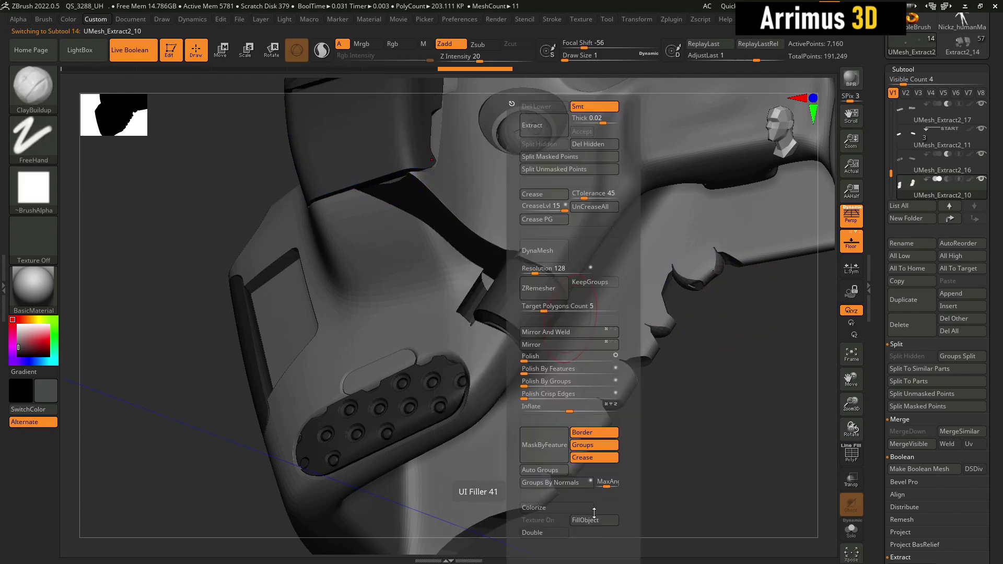
{"action": "left_click", "coordinate": [597, 520]}
{"action": "left_click", "coordinate": [627, 324], "text": "alt"}
{"action": "right_click_drag", "start_coordinate": [710, 394], "coordinate": [606, 416], "text": "ctrl"}
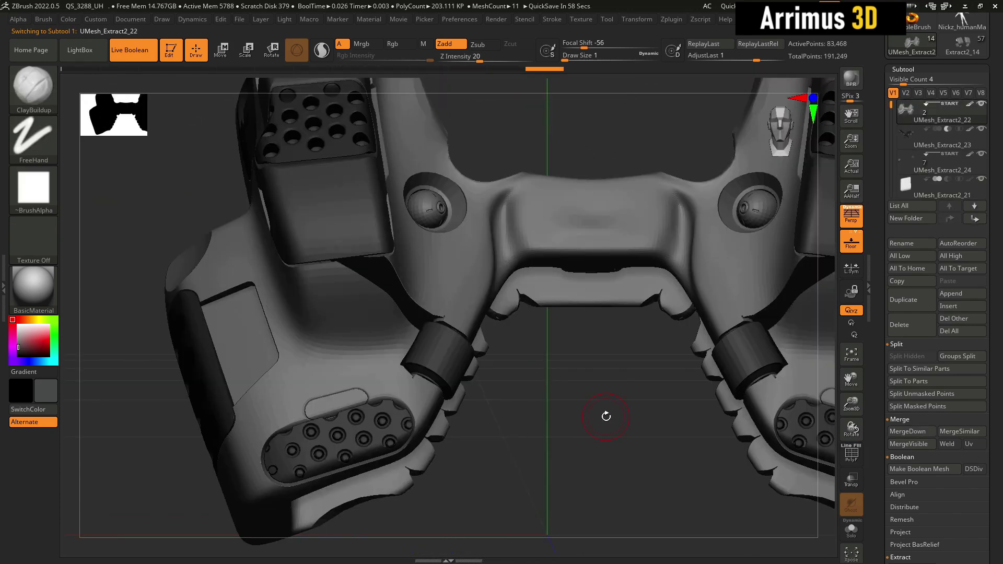